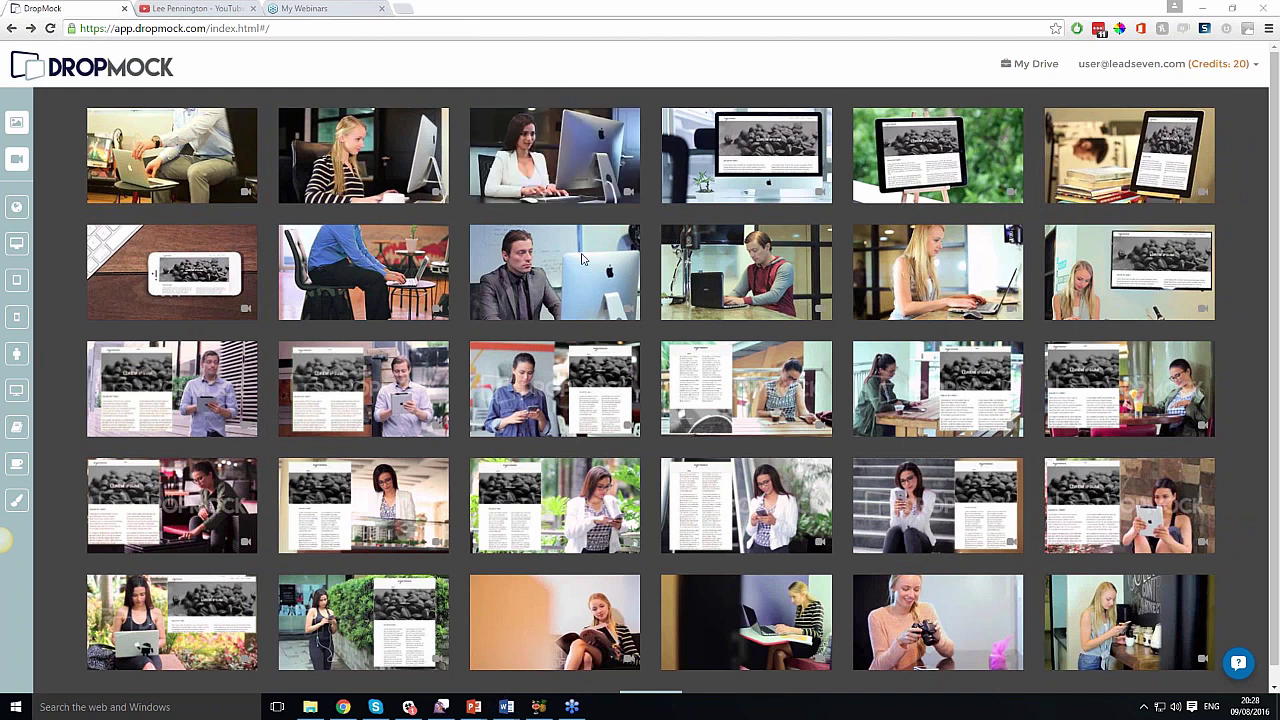
# Open the "Woman checking house measurements while using Imac" video mockup and bring up its video upload dialog.
pyautogui.moveTo(637, 538)
pyautogui.moveTo(403, 182)
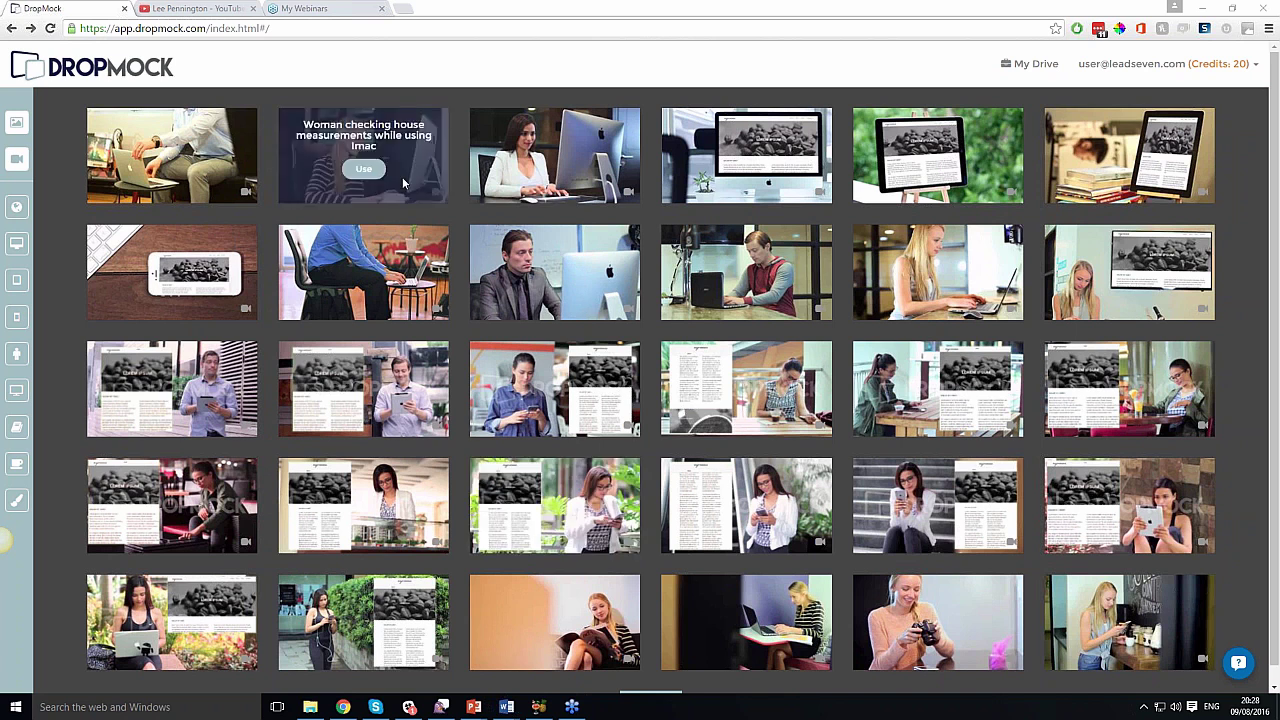
pyautogui.click(365, 170)
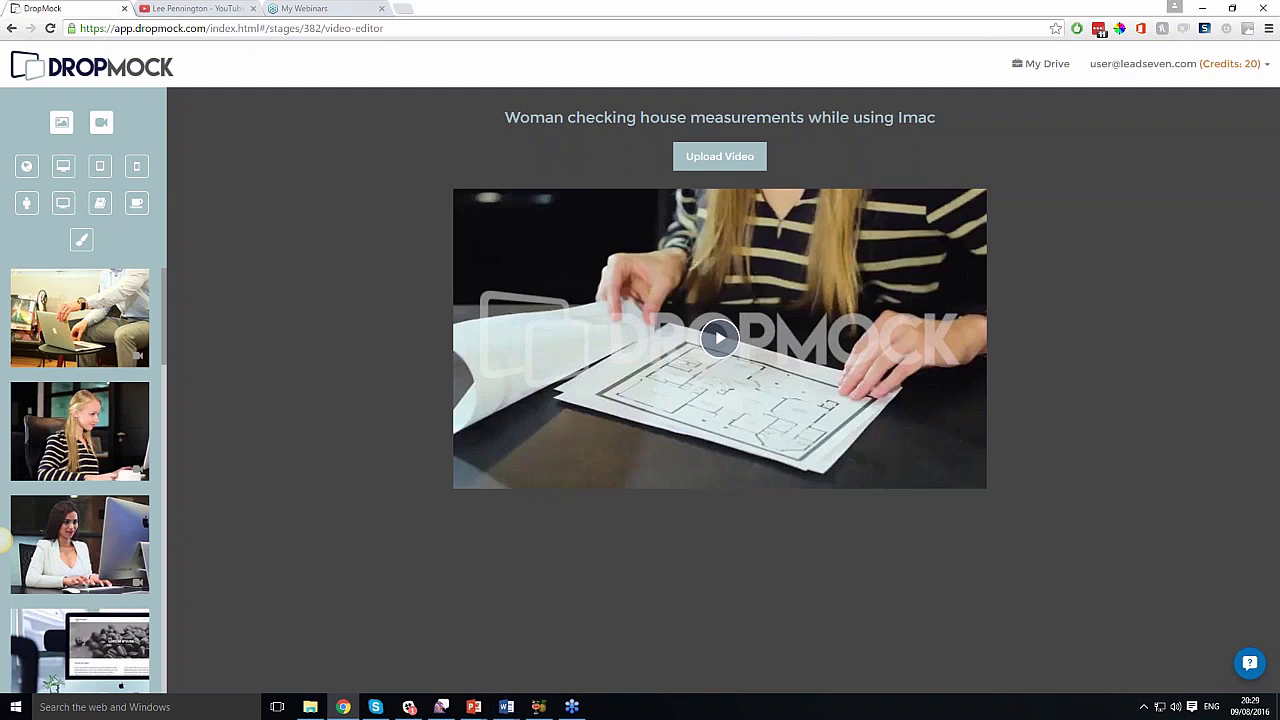
pyautogui.click(710, 157)
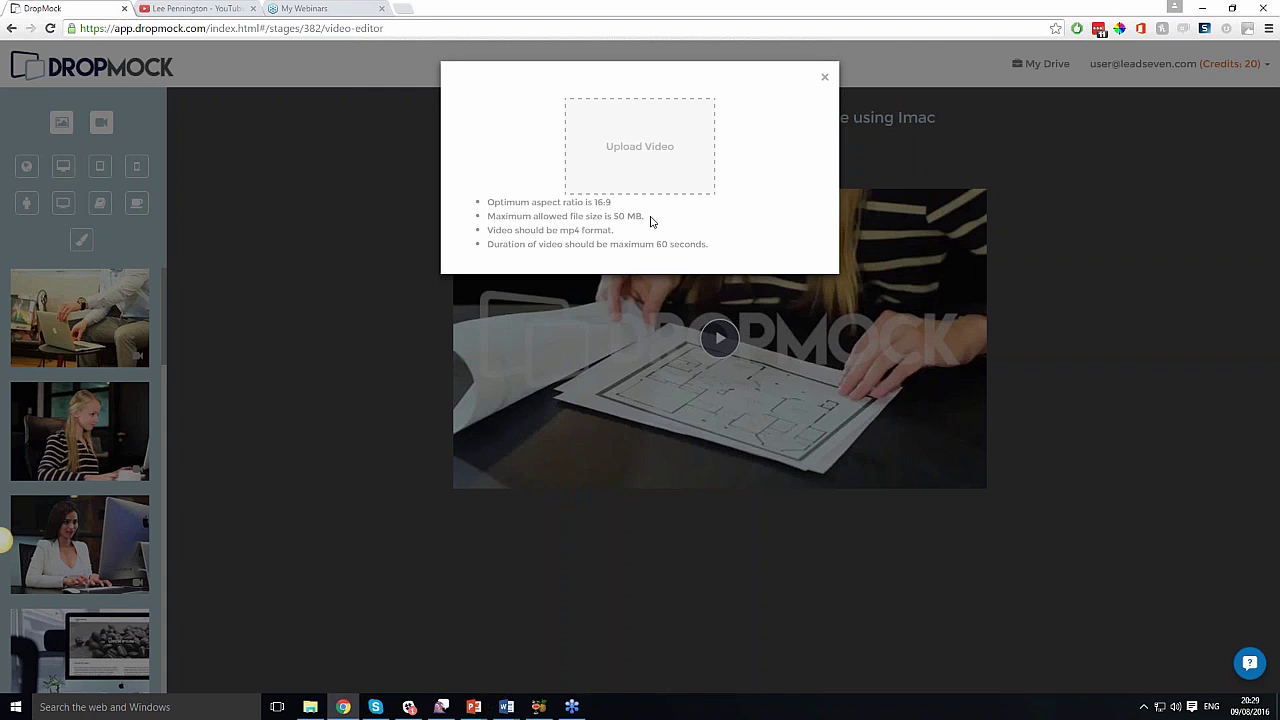
# Switch to HandBrake, maximize its window and set the x264 preset to Medium.
pyautogui.click(539, 708)
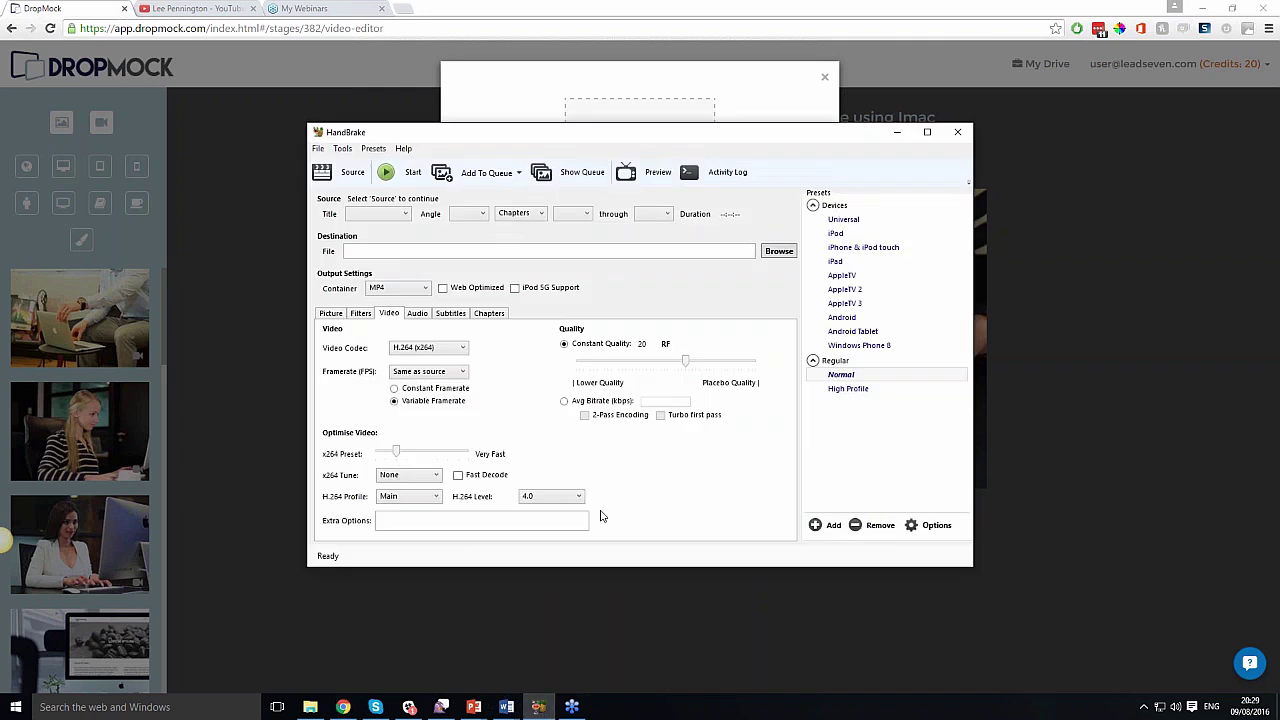
pyautogui.click(923, 131)
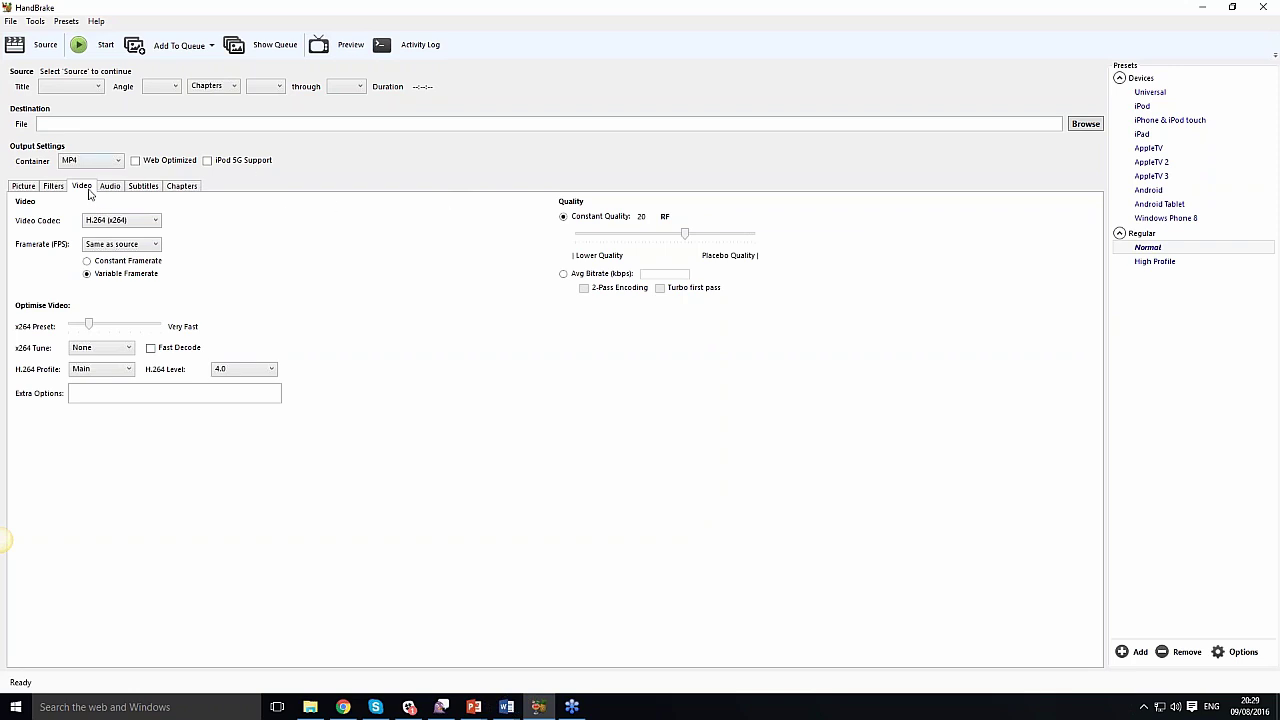
pyautogui.moveTo(90, 330); pyautogui.dragTo(124, 332)
# Examine HandBrake's title, destination and source selection options for encoding a single video file, without choosing a source.
pyautogui.click(91, 89)
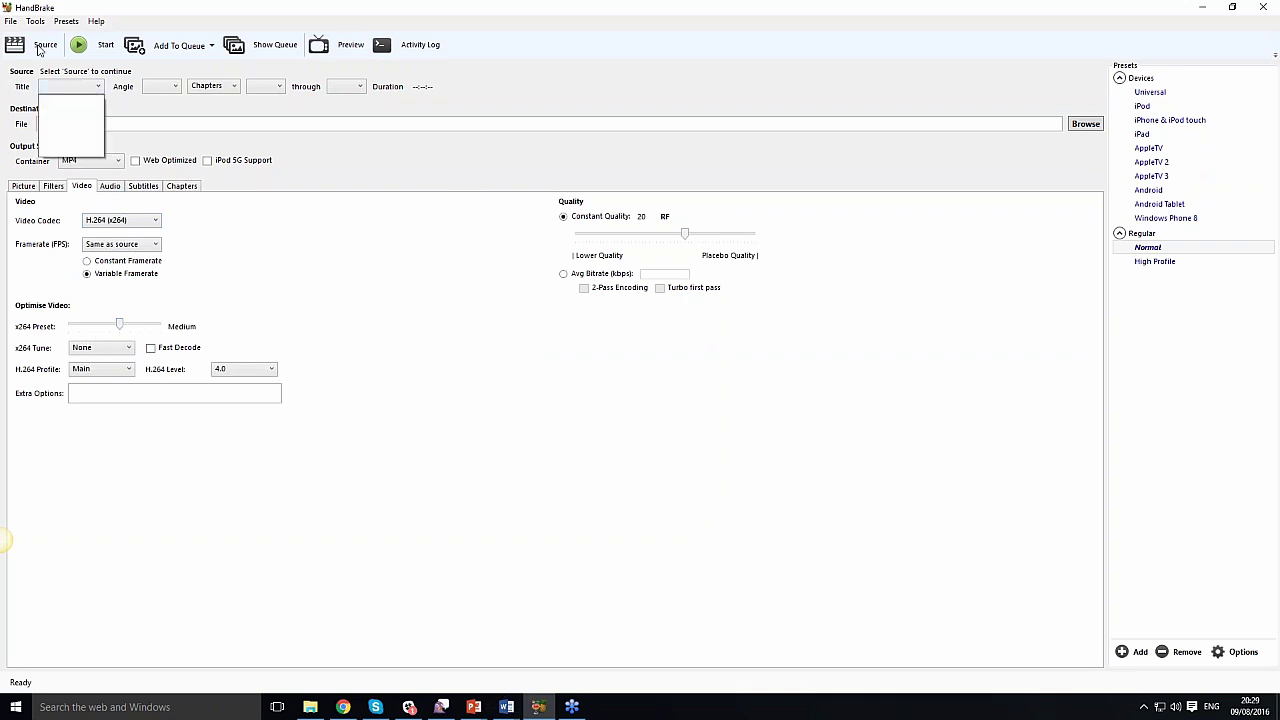
pyautogui.click(38, 48)
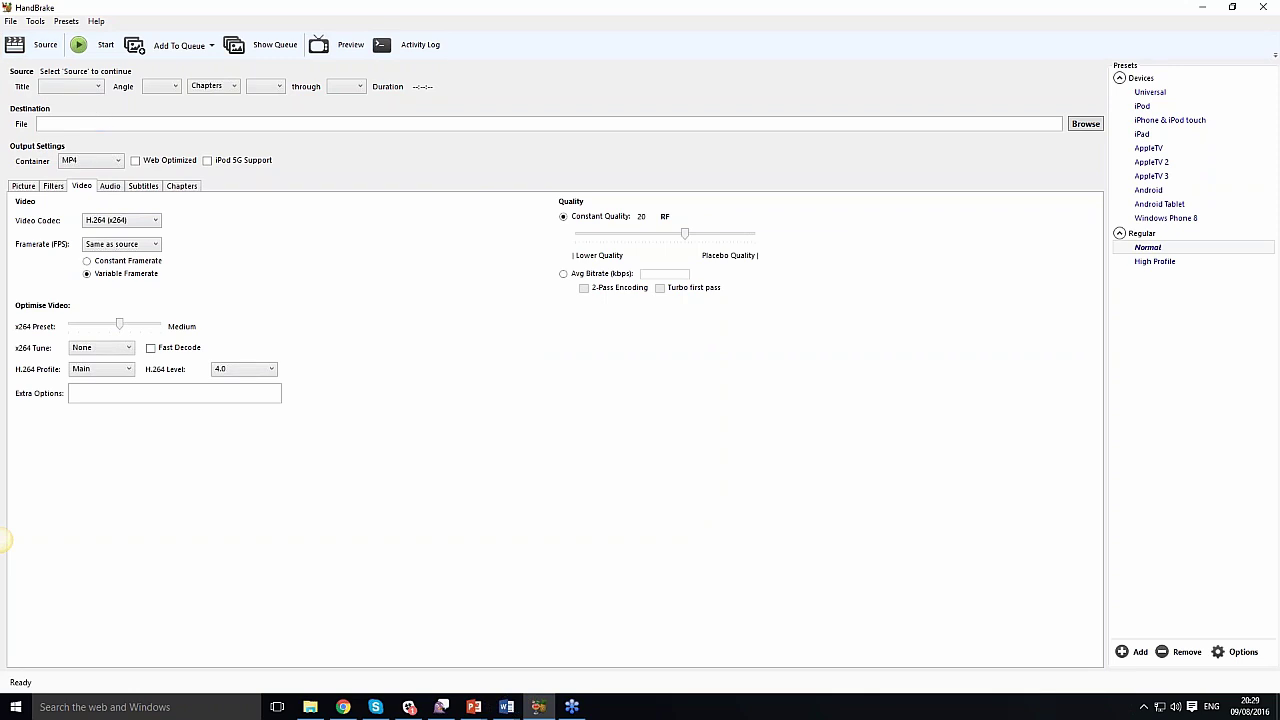
pyautogui.click(109, 124)
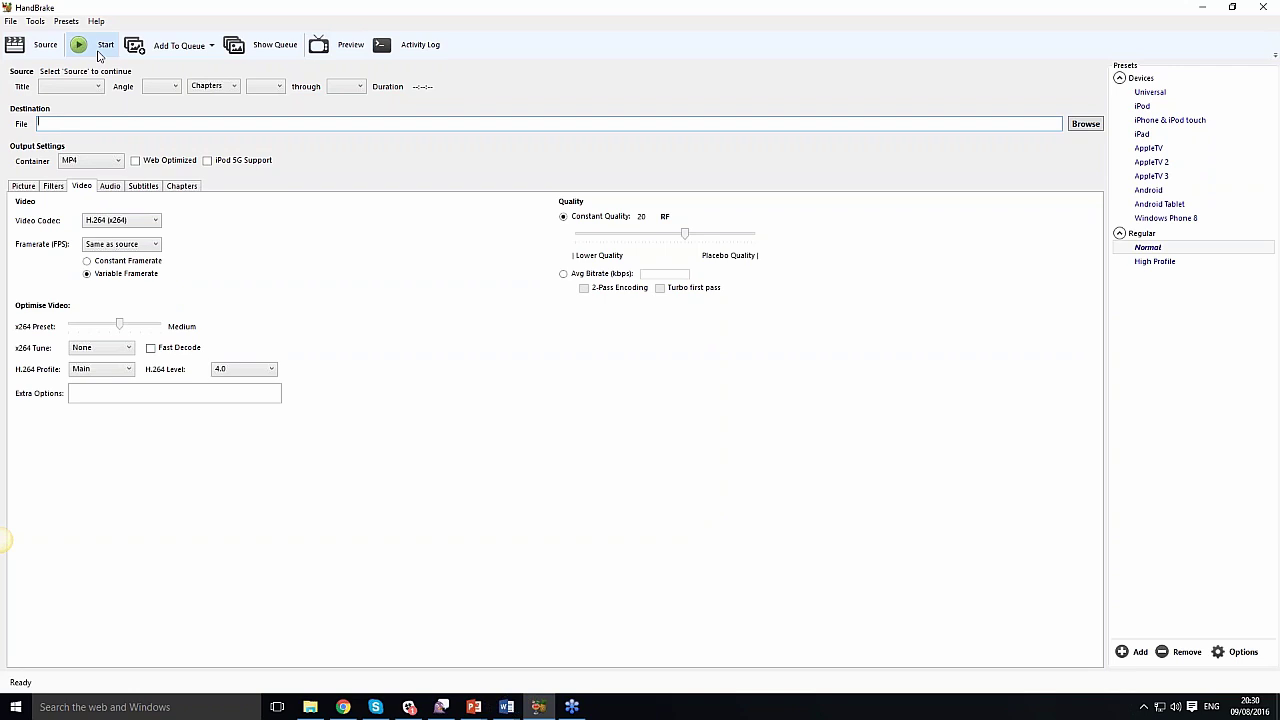
pyautogui.click(44, 50)
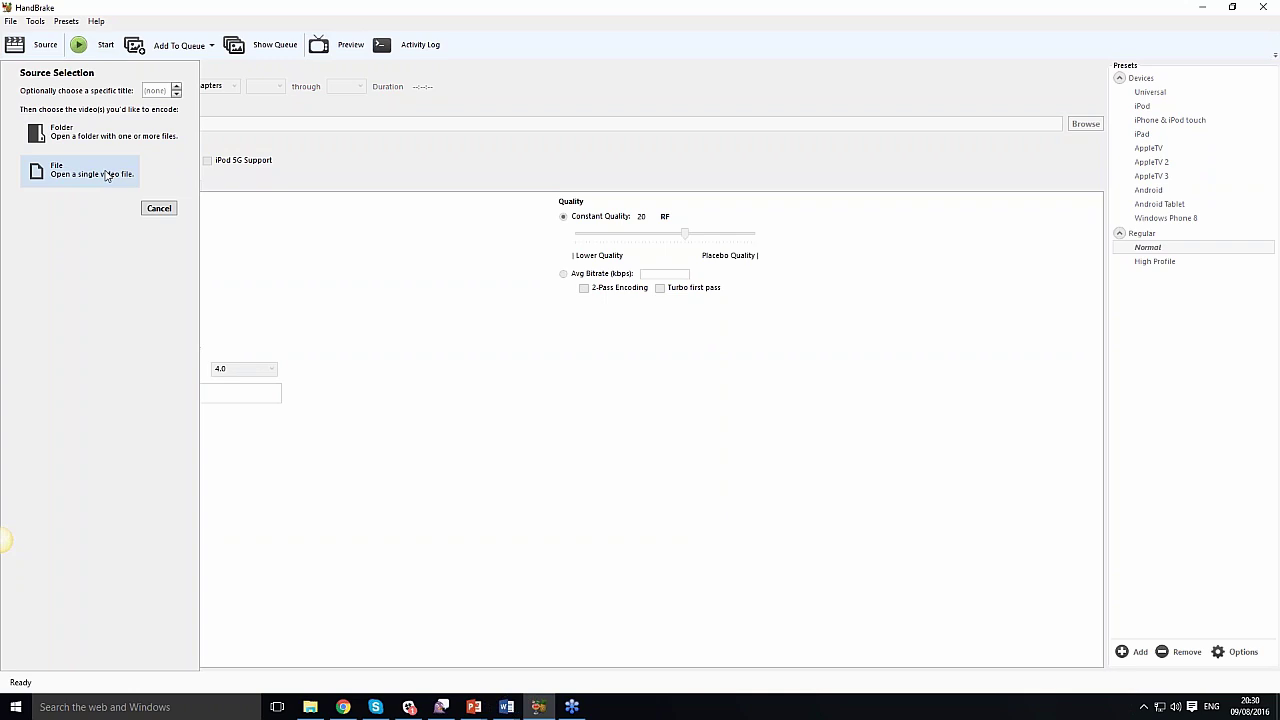
pyautogui.click(160, 212)
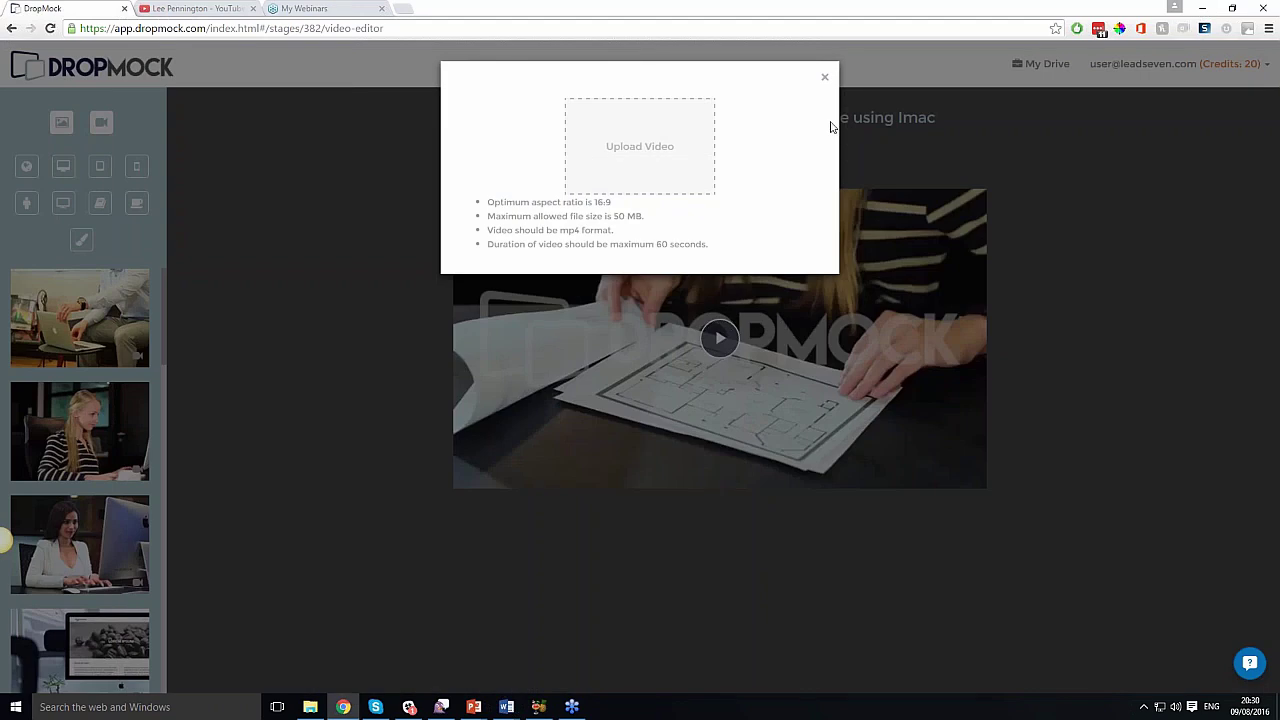
# Close DropMock's video upload dialog and review the YouTube and Youzign integration settings in the account profile.
pyautogui.click(824, 78)
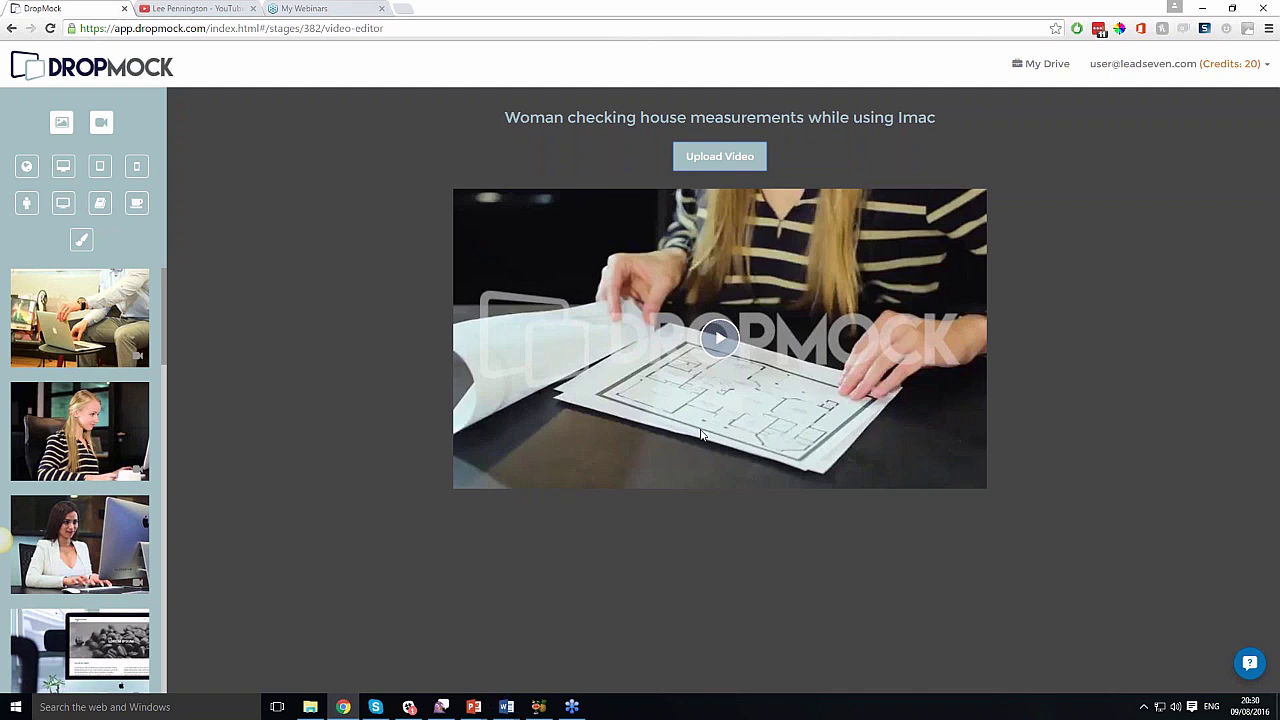
pyautogui.click(1265, 65)
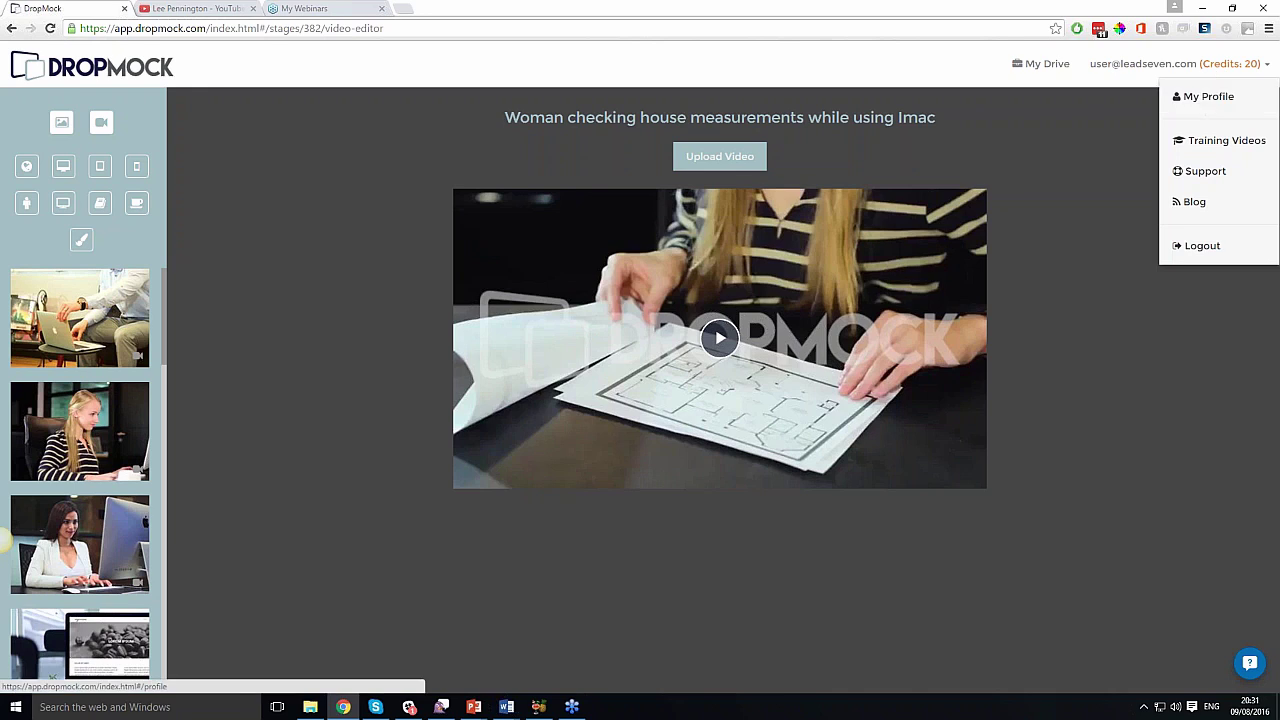
pyautogui.click(1207, 98)
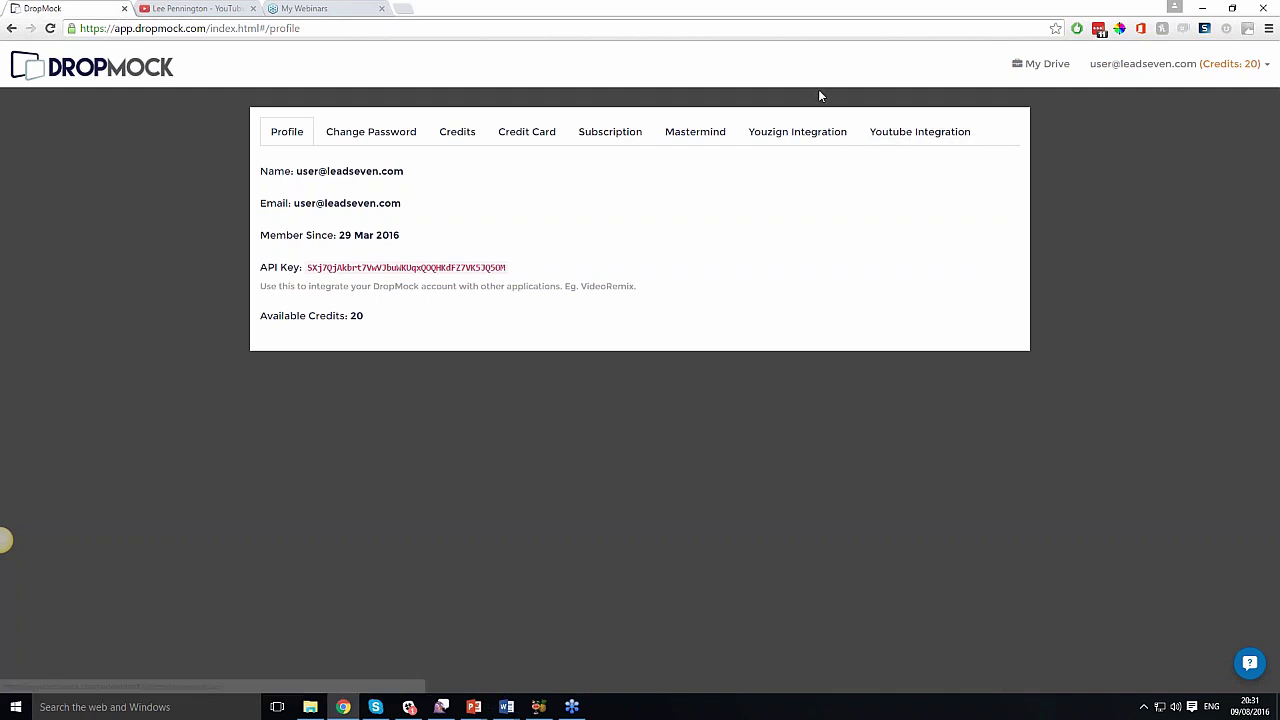
pyautogui.click(928, 135)
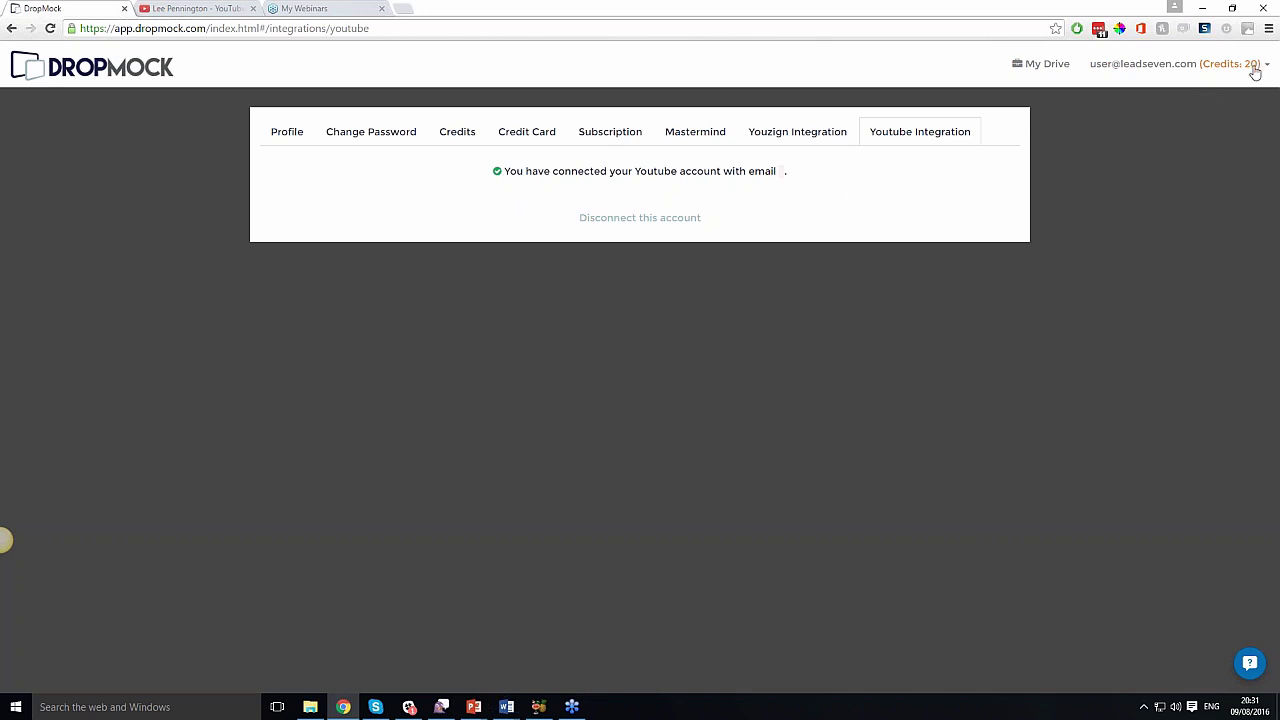
pyautogui.click(800, 131)
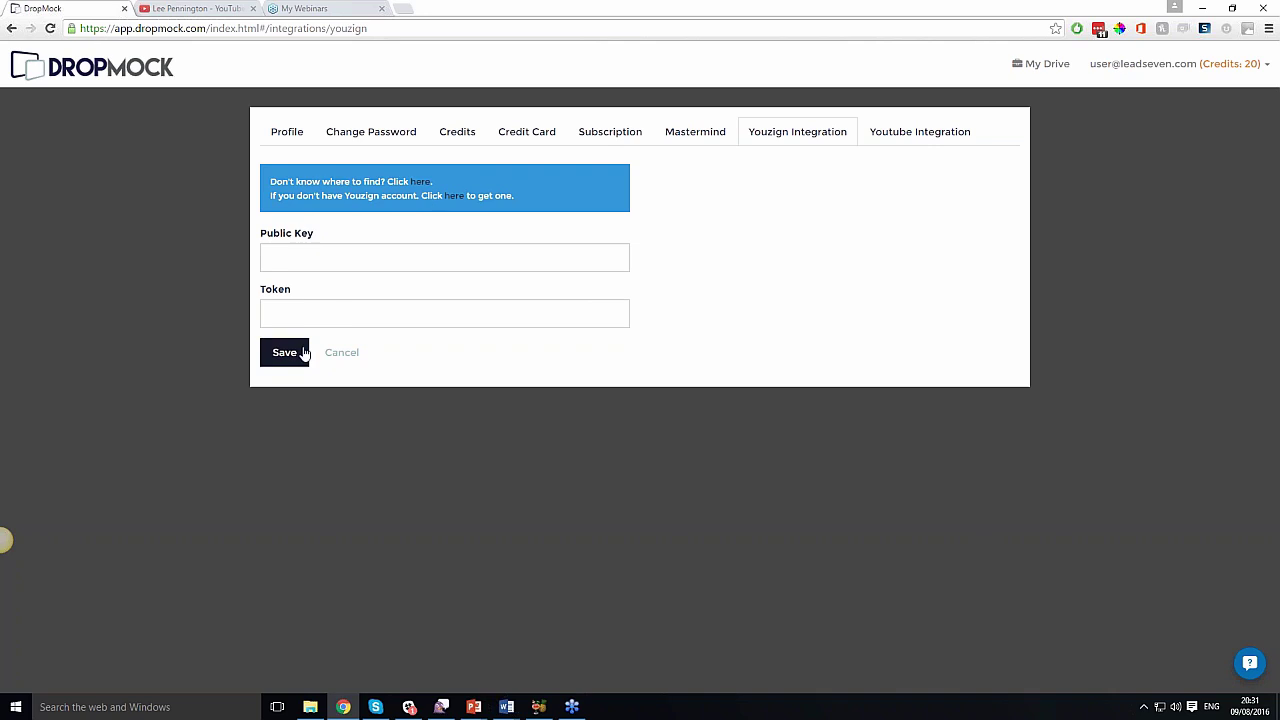
pyautogui.click(336, 355)
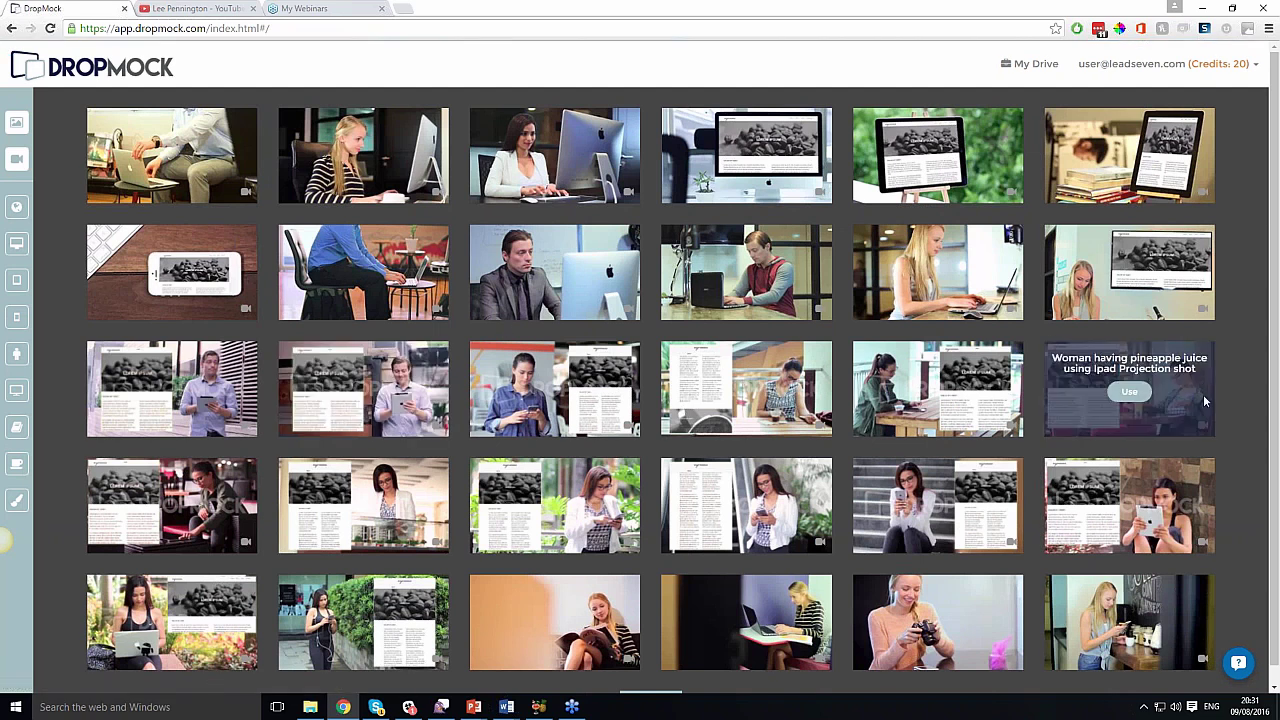
# Look through the DropMock Team support conversations and close the chat.
pyautogui.click(1252, 66)
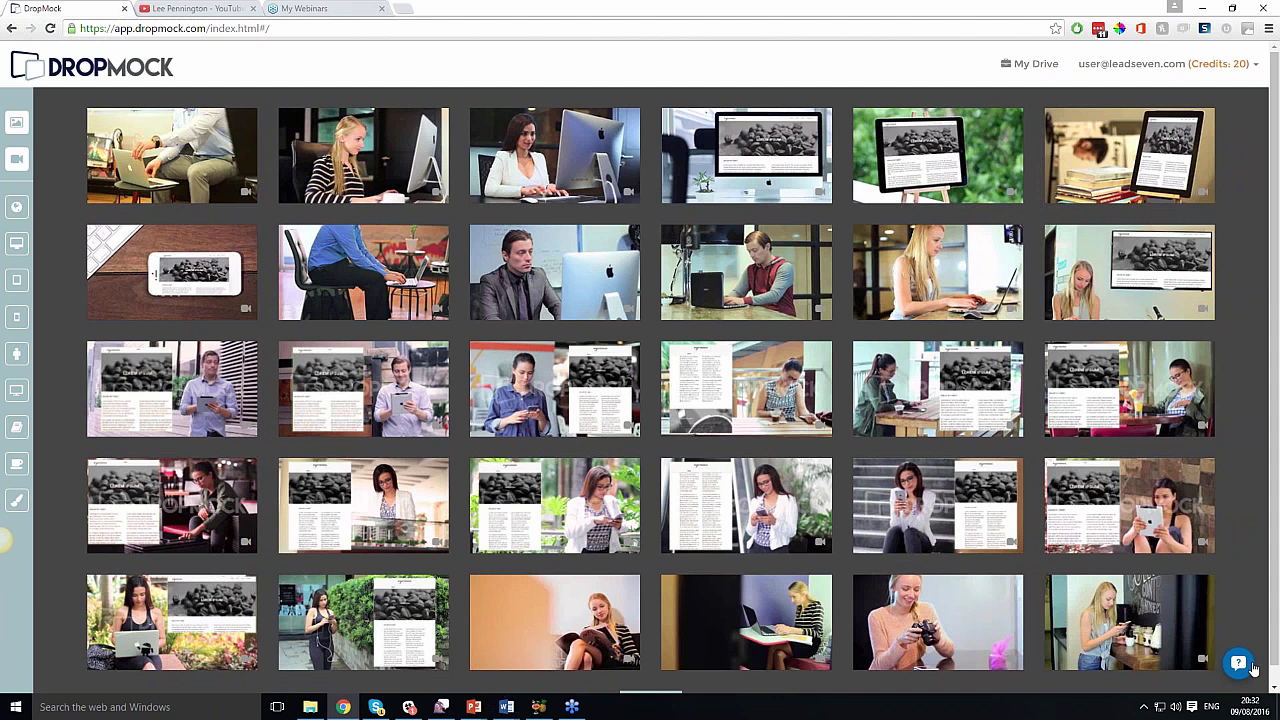
pyautogui.click(1247, 664)
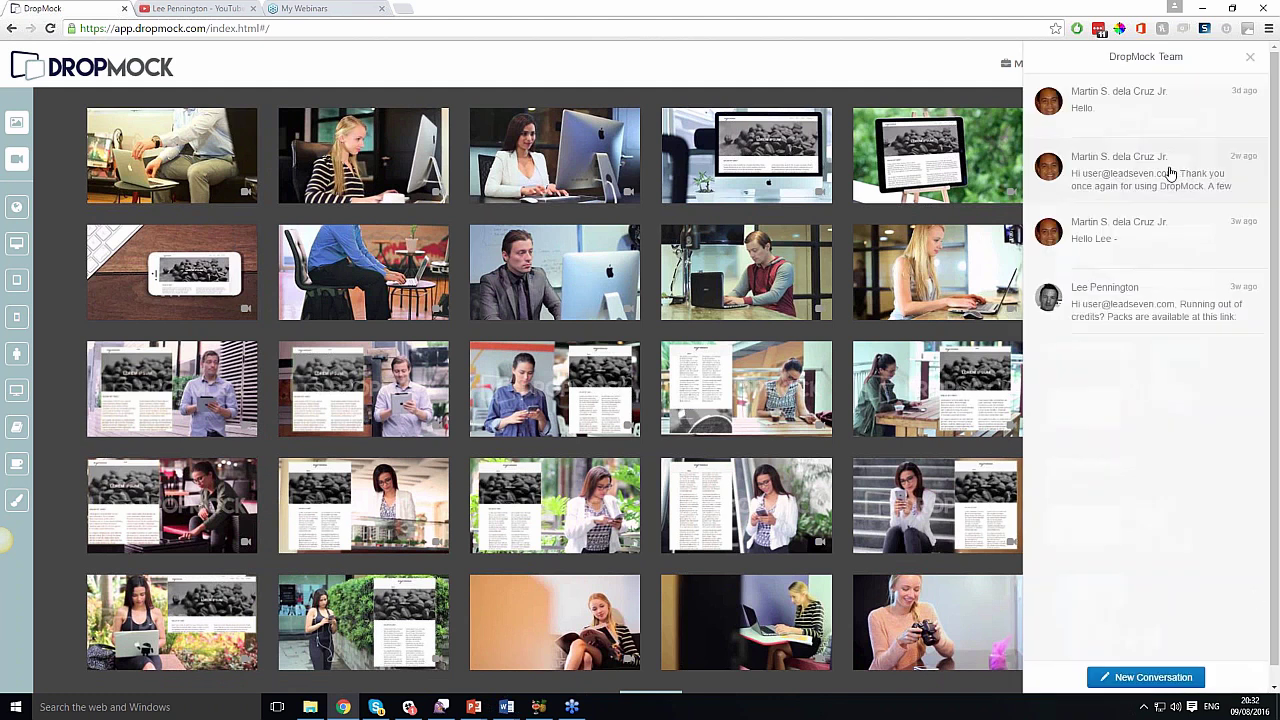
pyautogui.click(1247, 58)
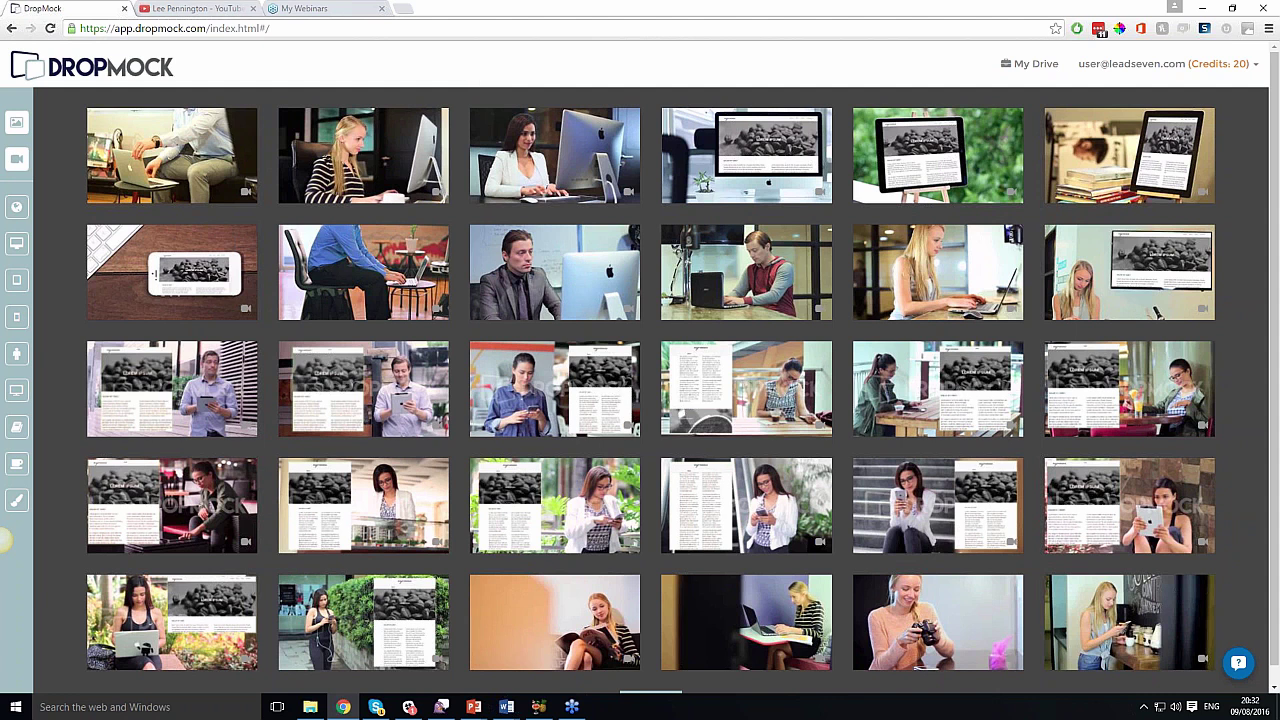
# Switch to YouTube and open the Video Editor in Creator Studio from the channel's Video Manager.
pyautogui.click(211, 11)
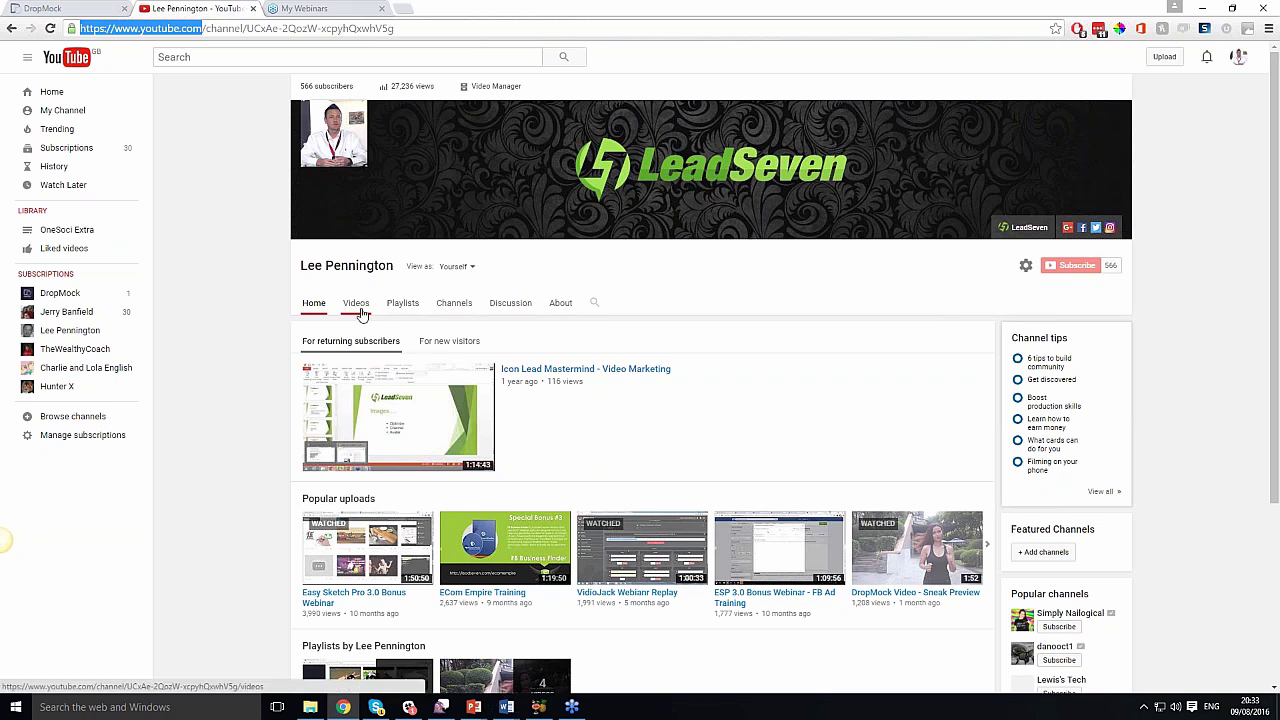
pyautogui.click(52, 92)
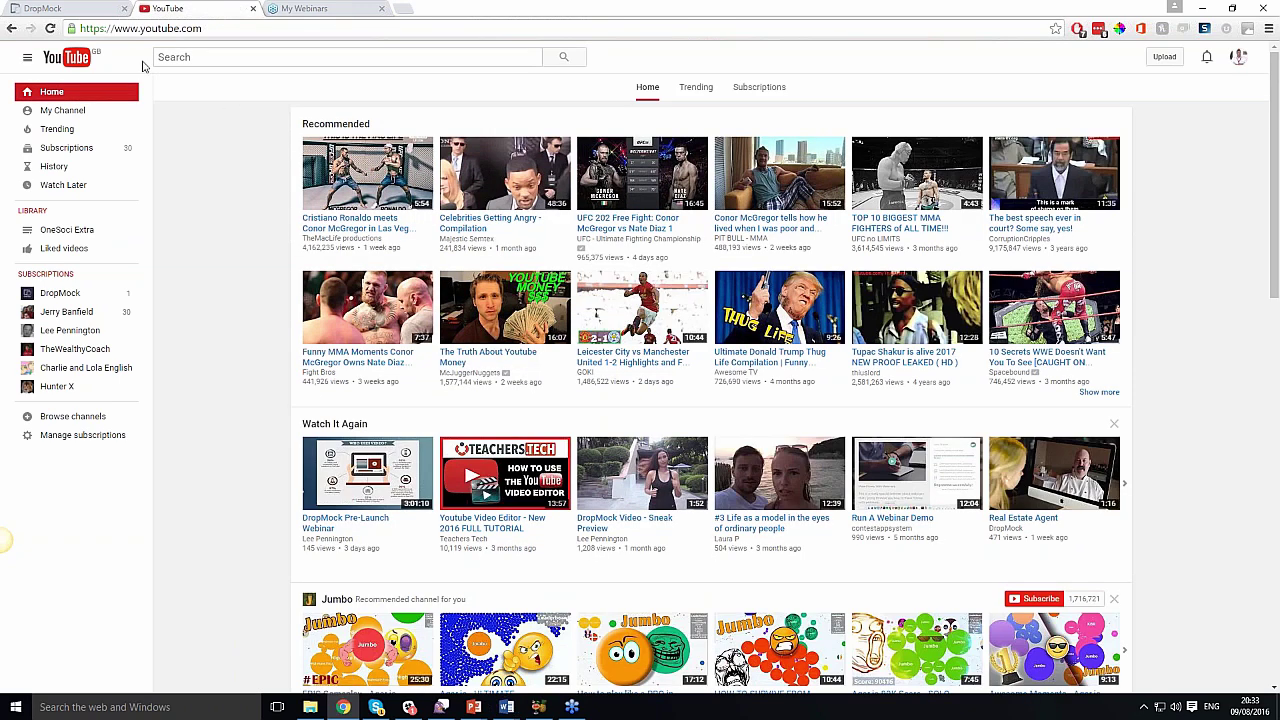
pyautogui.click(72, 118)
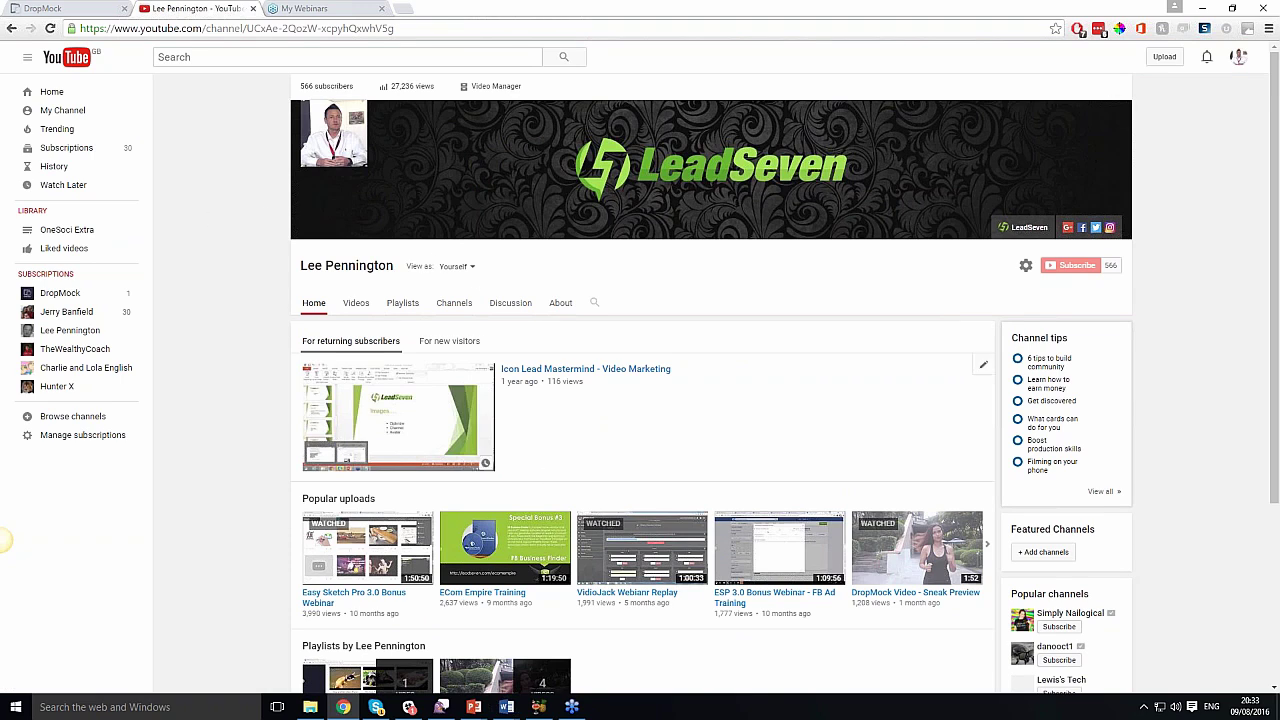
pyautogui.click(500, 90)
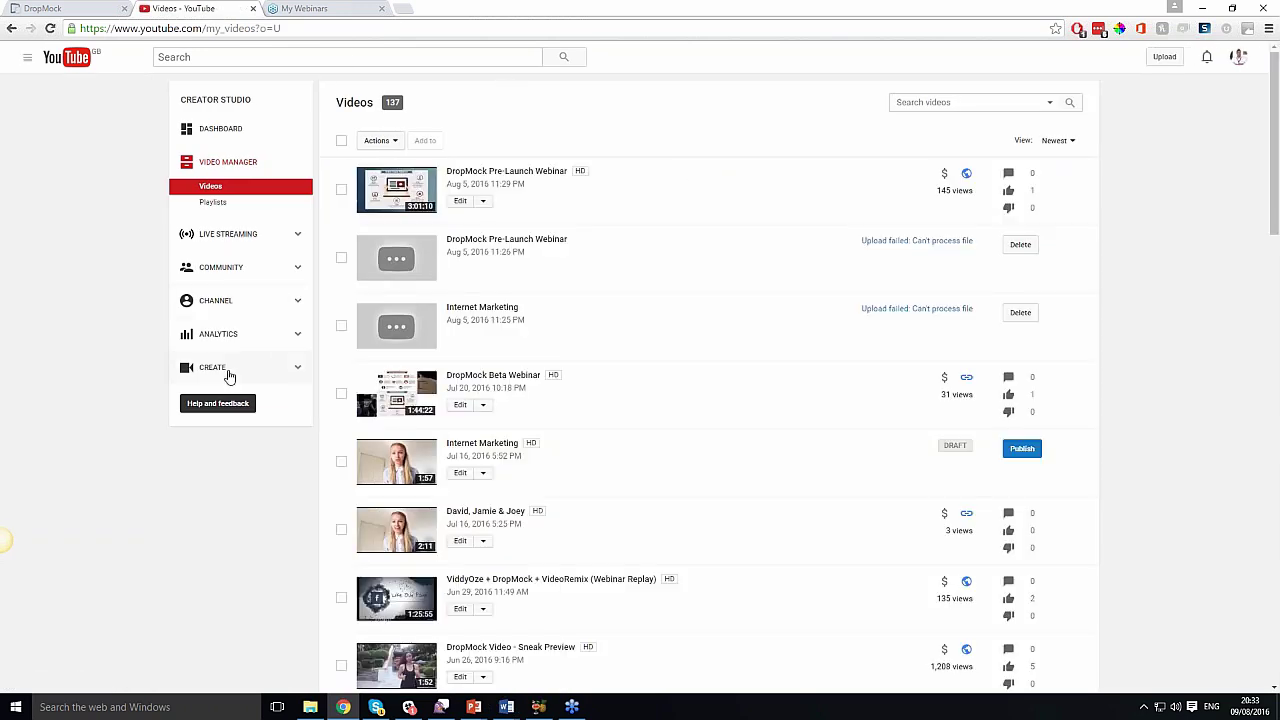
pyautogui.click(281, 378)
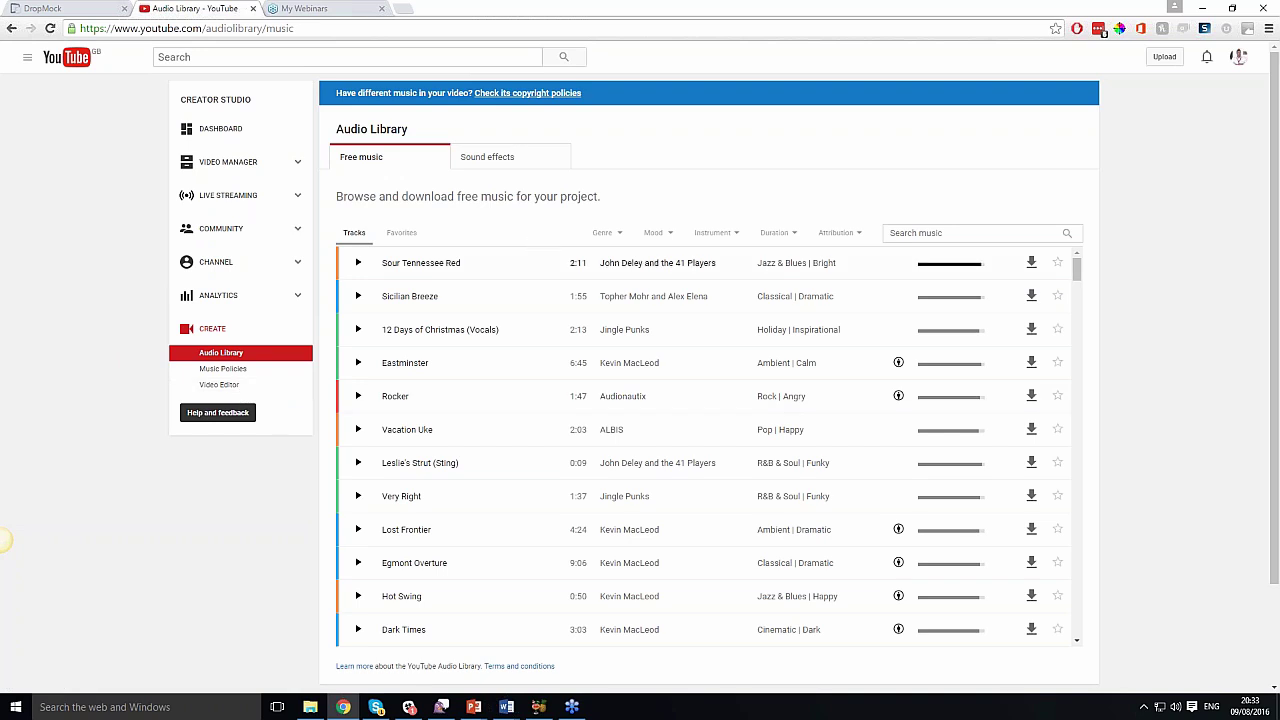
pyautogui.click(261, 389)
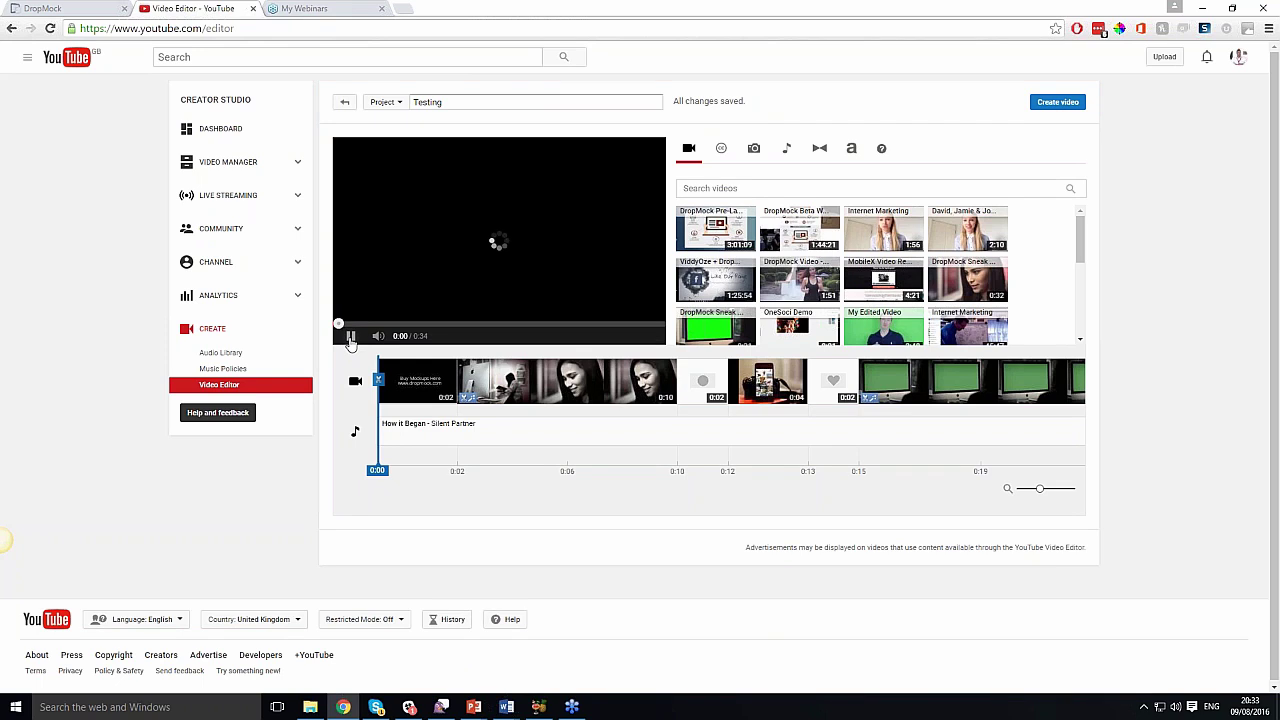
# Check the Testing project's preview and browse the uploaded videos available for the timeline.
pyautogui.click(350, 337)
pyautogui.click(339, 328)
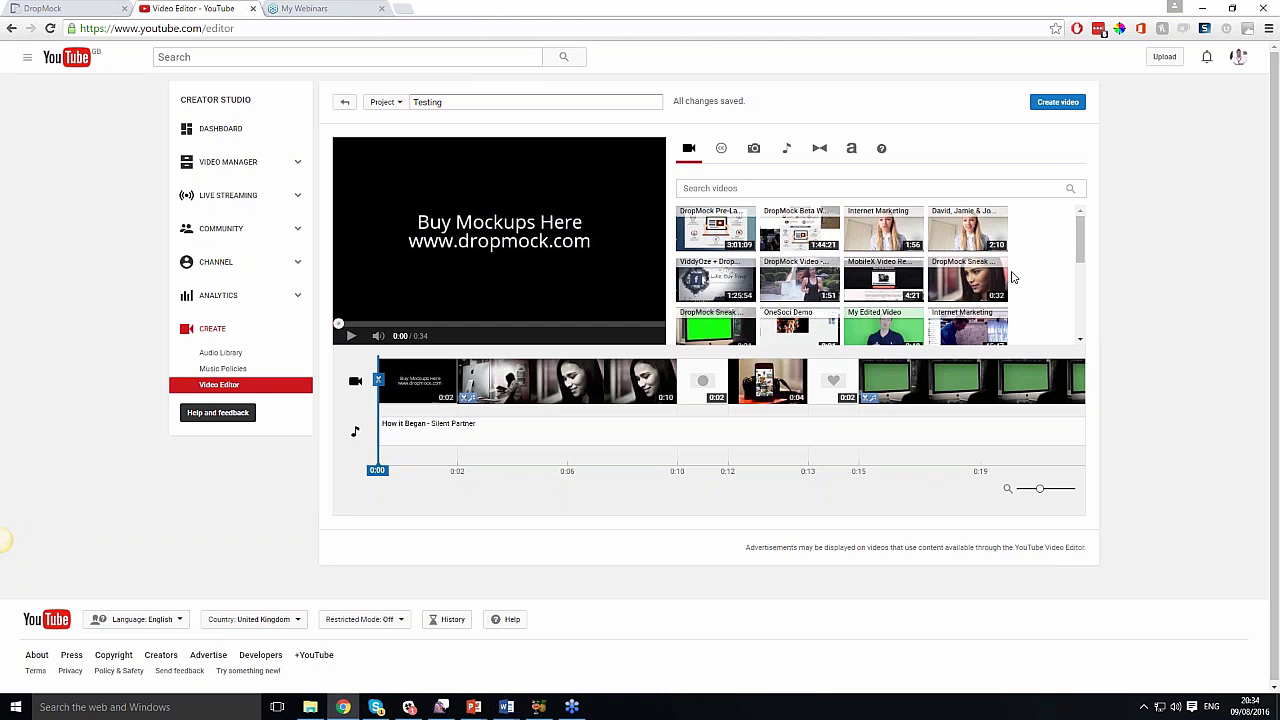
pyautogui.moveTo(1079, 246); pyautogui.dragTo(1079, 288)
pyautogui.scroll(-5, 1077, 300)
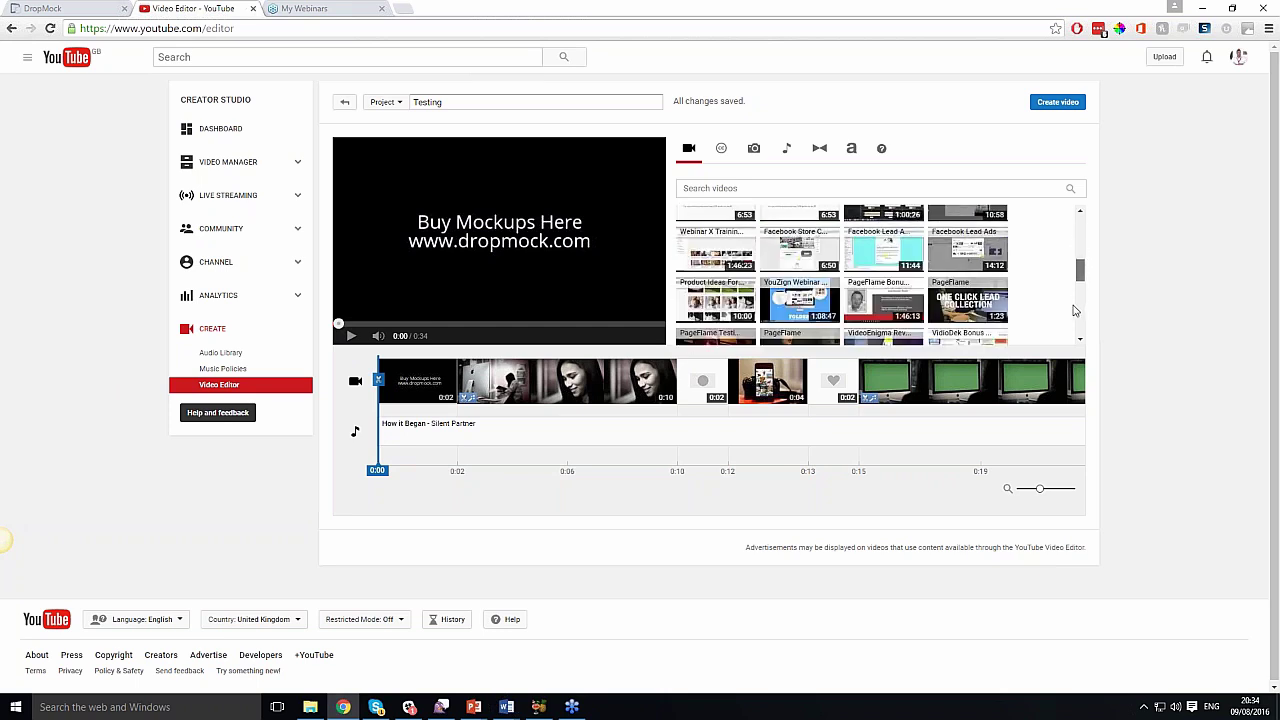
pyautogui.scroll(1, 1075, 330)
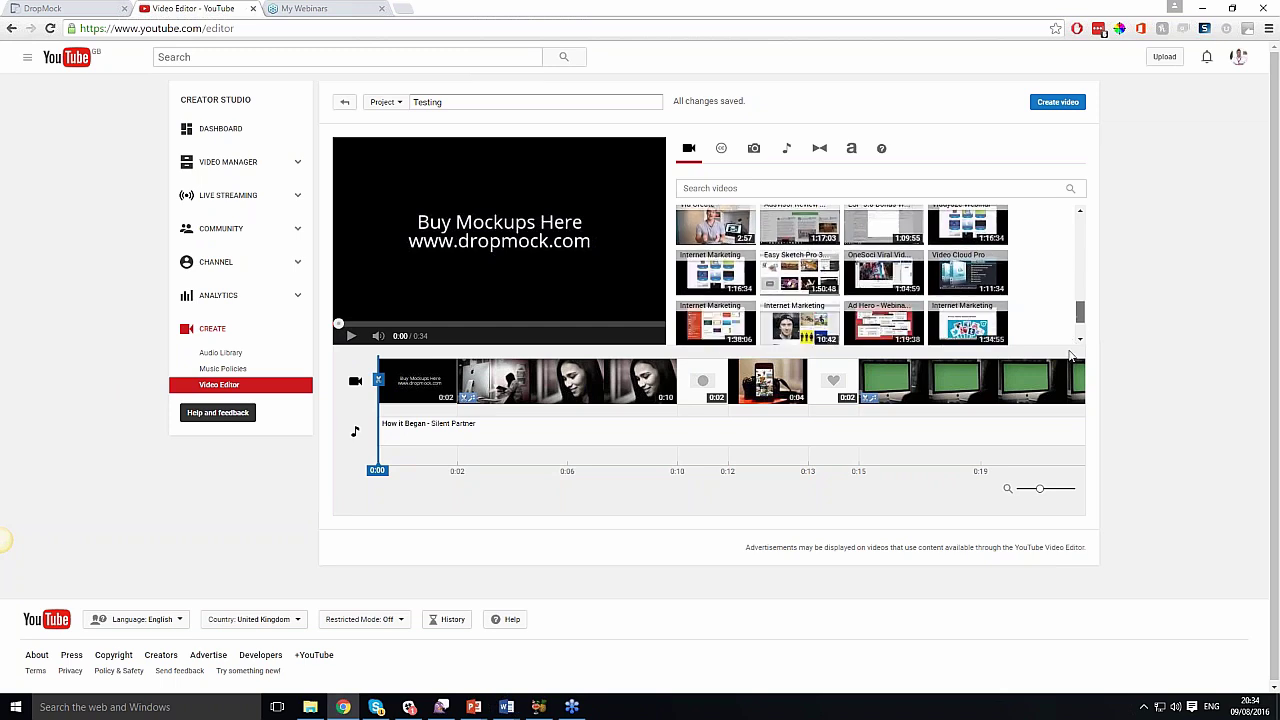
pyautogui.scroll(-5, 1078, 310)
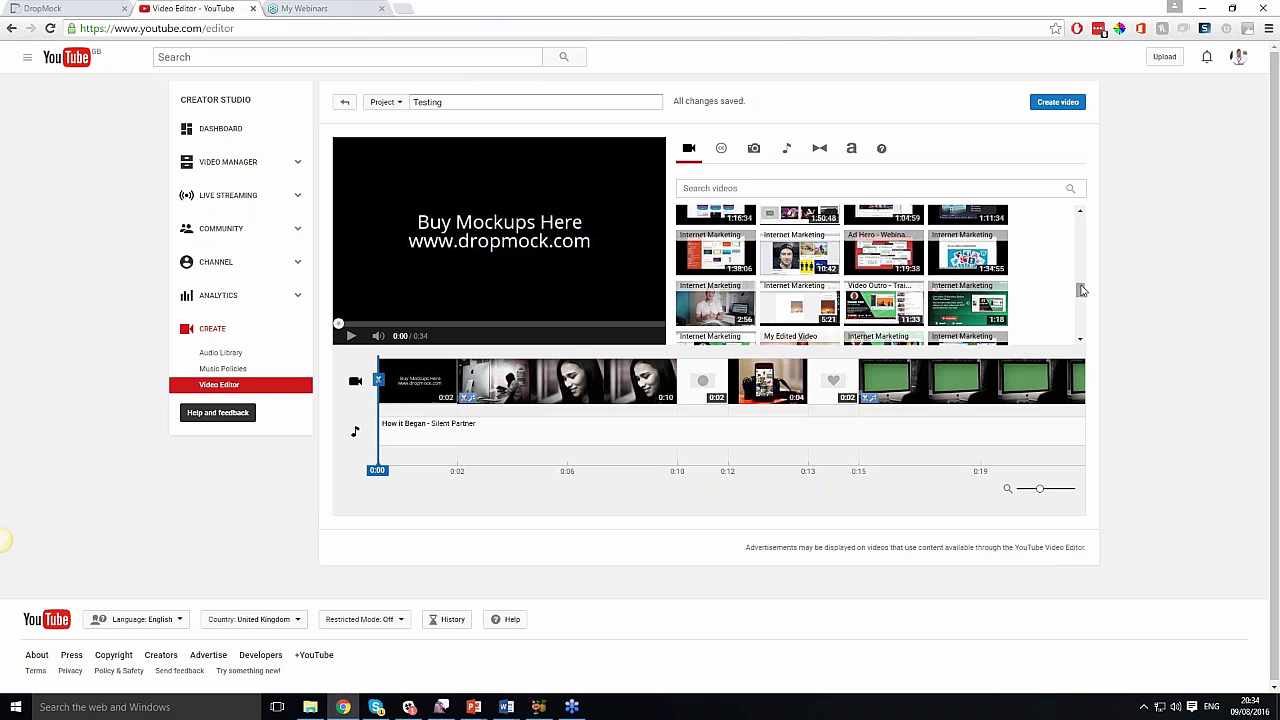
pyautogui.moveTo(1081, 290); pyautogui.dragTo(1081, 216)
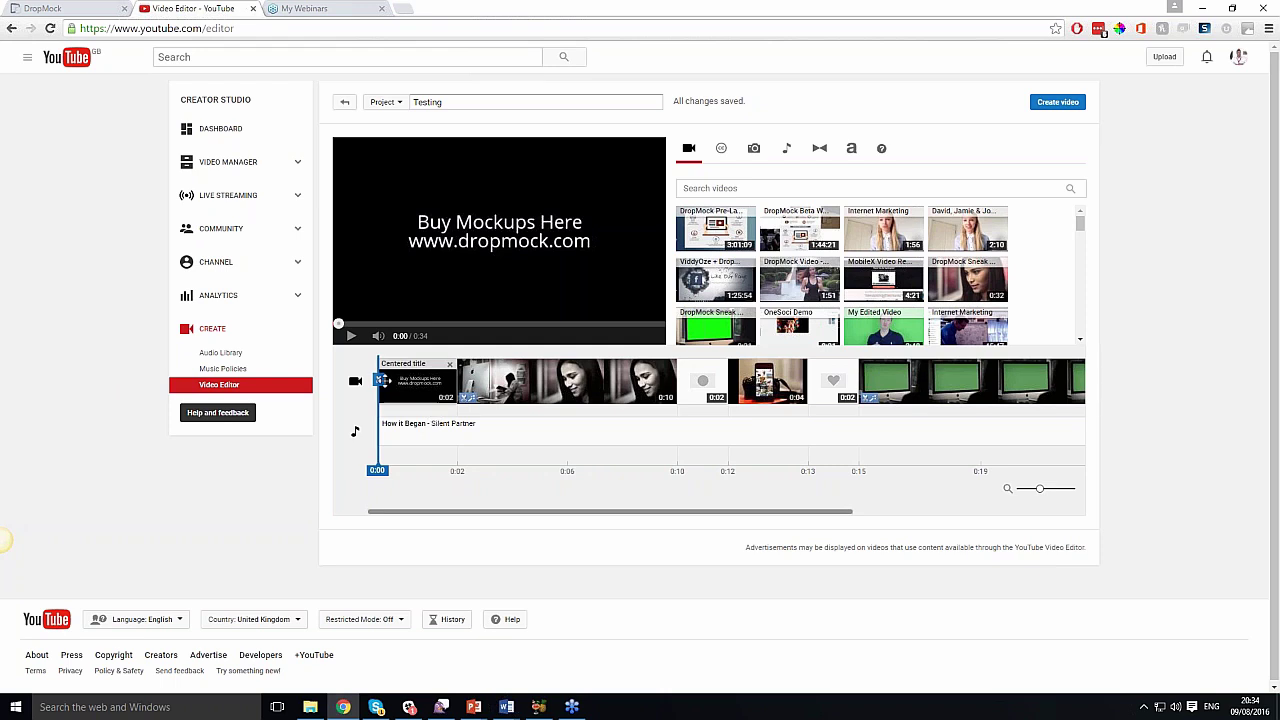
# Split the second timeline clip at about 0:04 and insert a Color fade transition at the cut.
pyautogui.moveTo(381, 380); pyautogui.dragTo(523, 380)
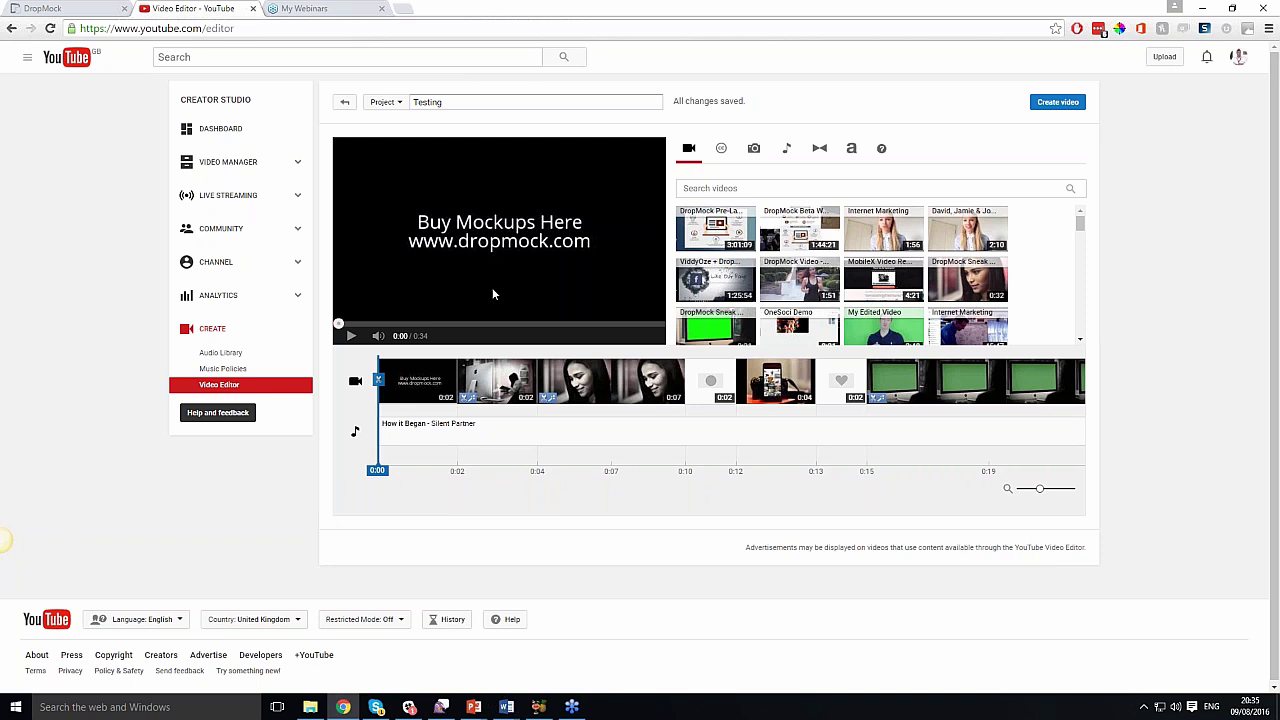
pyautogui.click(820, 150)
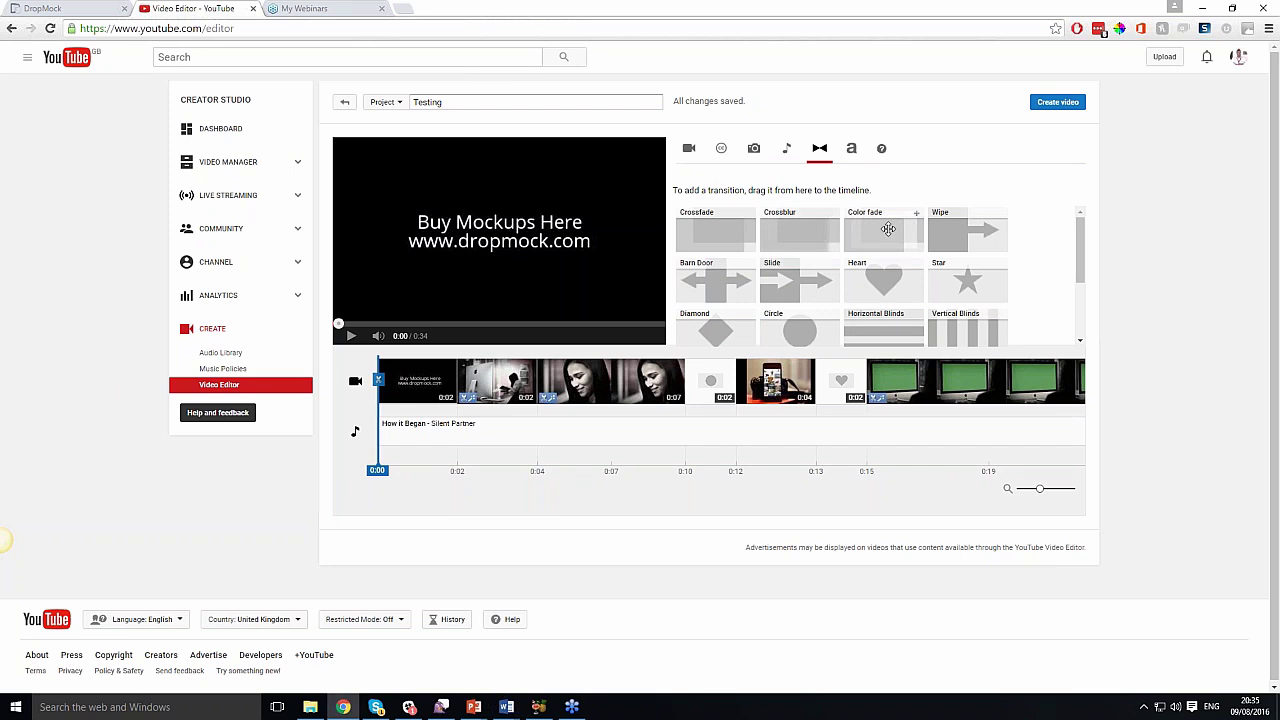
pyautogui.moveTo(852, 235); pyautogui.dragTo(560, 382)
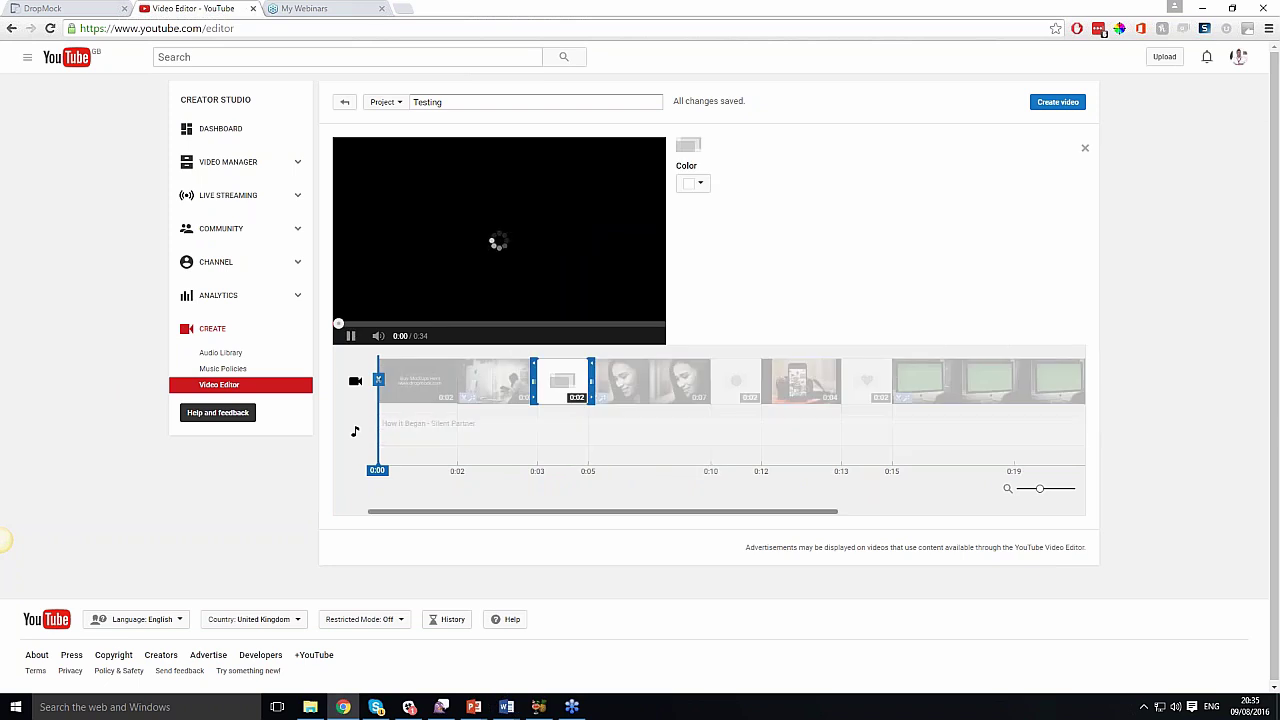
# Mute the preview and replay the Testing project from the beginning.
pyautogui.click(378, 337)
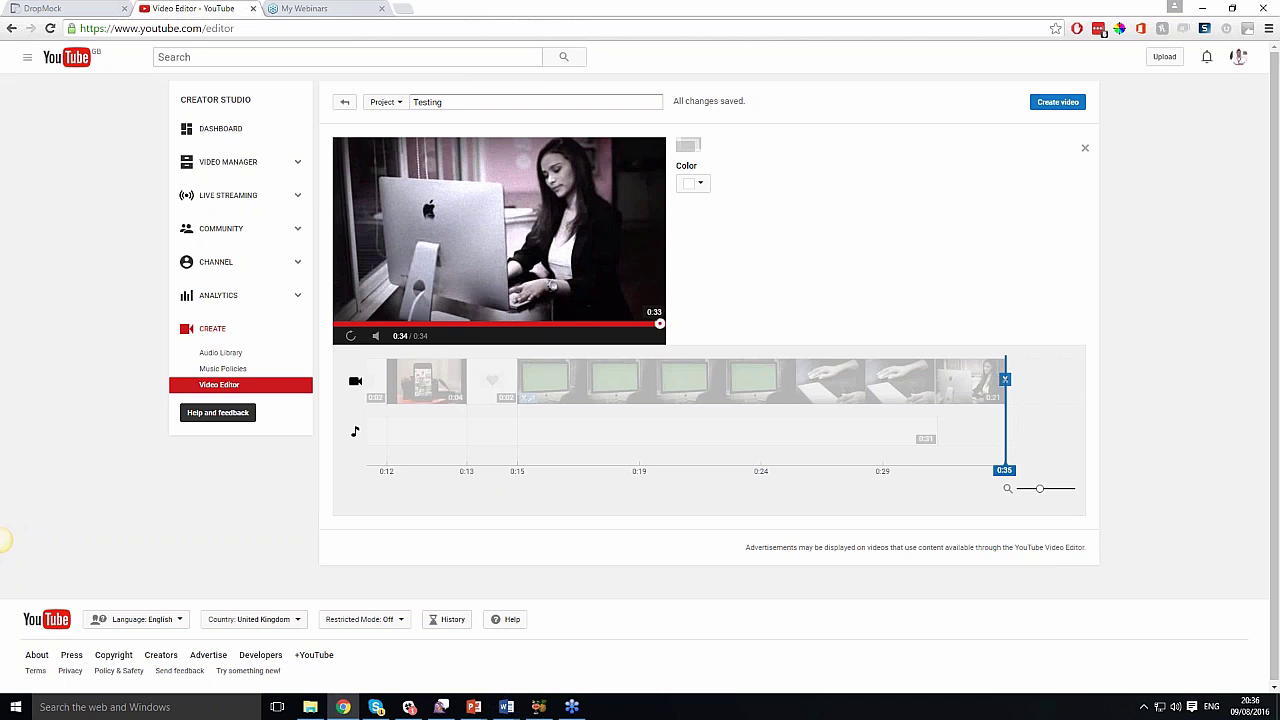
pyautogui.click(655, 324)
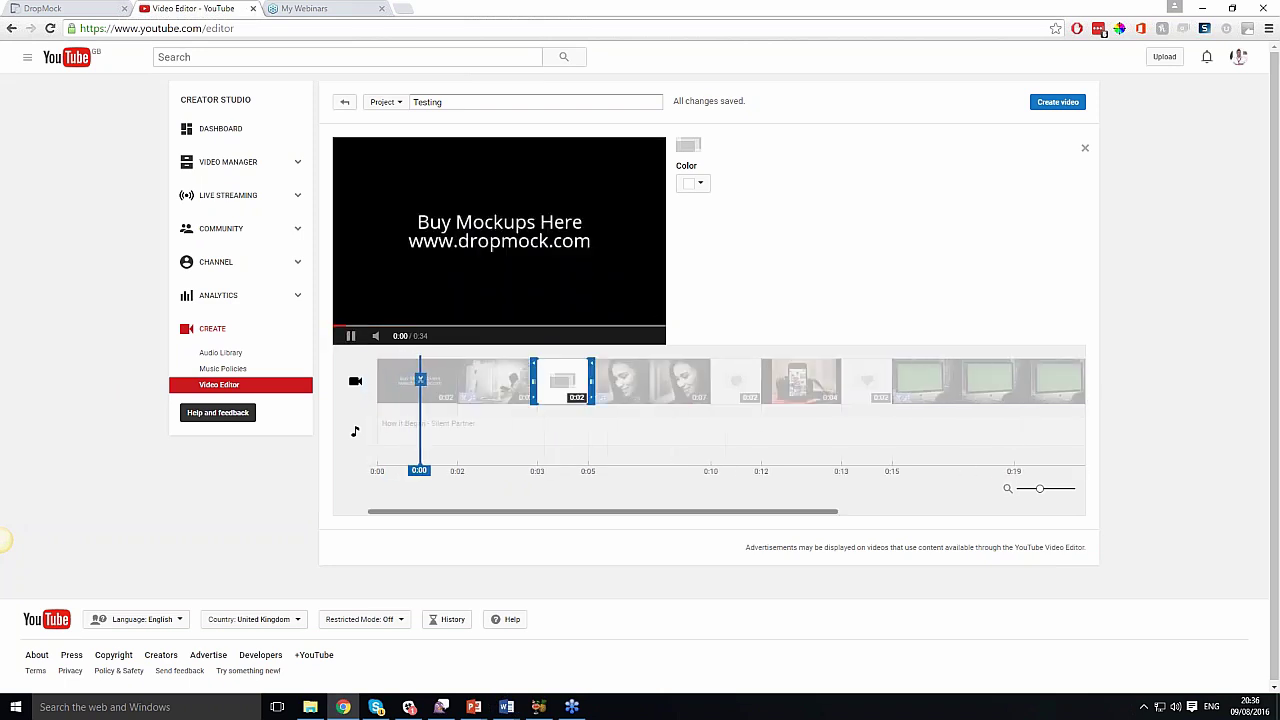
# Move the playhead back toward the start of the timeline and search the Creative Commons videos for "dogs".
pyautogui.moveTo(449, 380); pyautogui.dragTo(410, 372)
pyautogui.moveTo(455, 470); pyautogui.dragTo(416, 470)
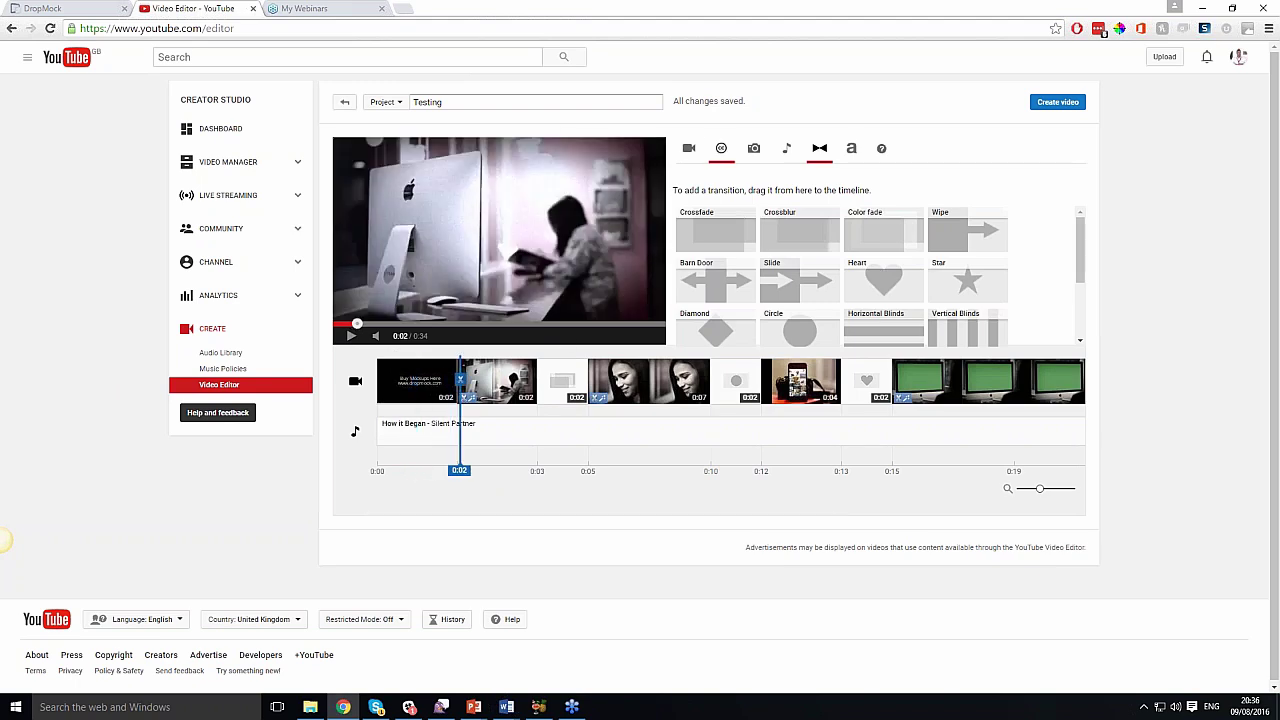
pyautogui.click(688, 150)
pyautogui.click(722, 152)
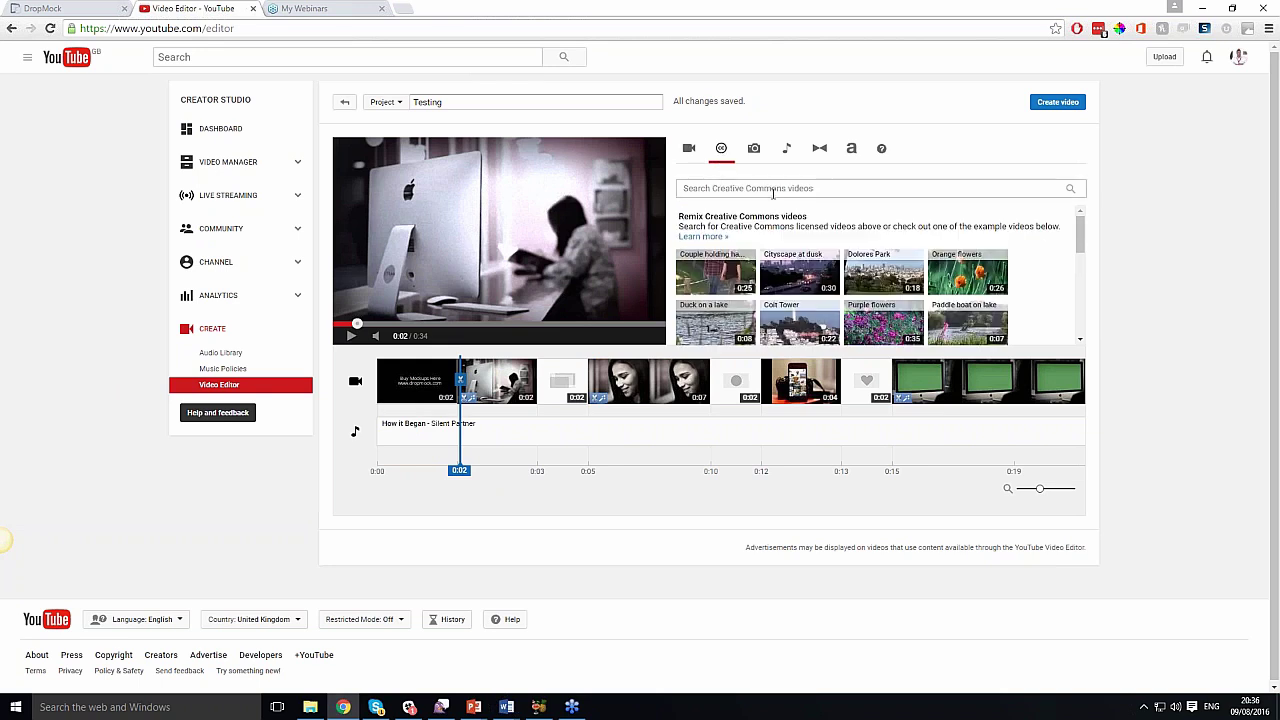
pyautogui.click(773, 195)
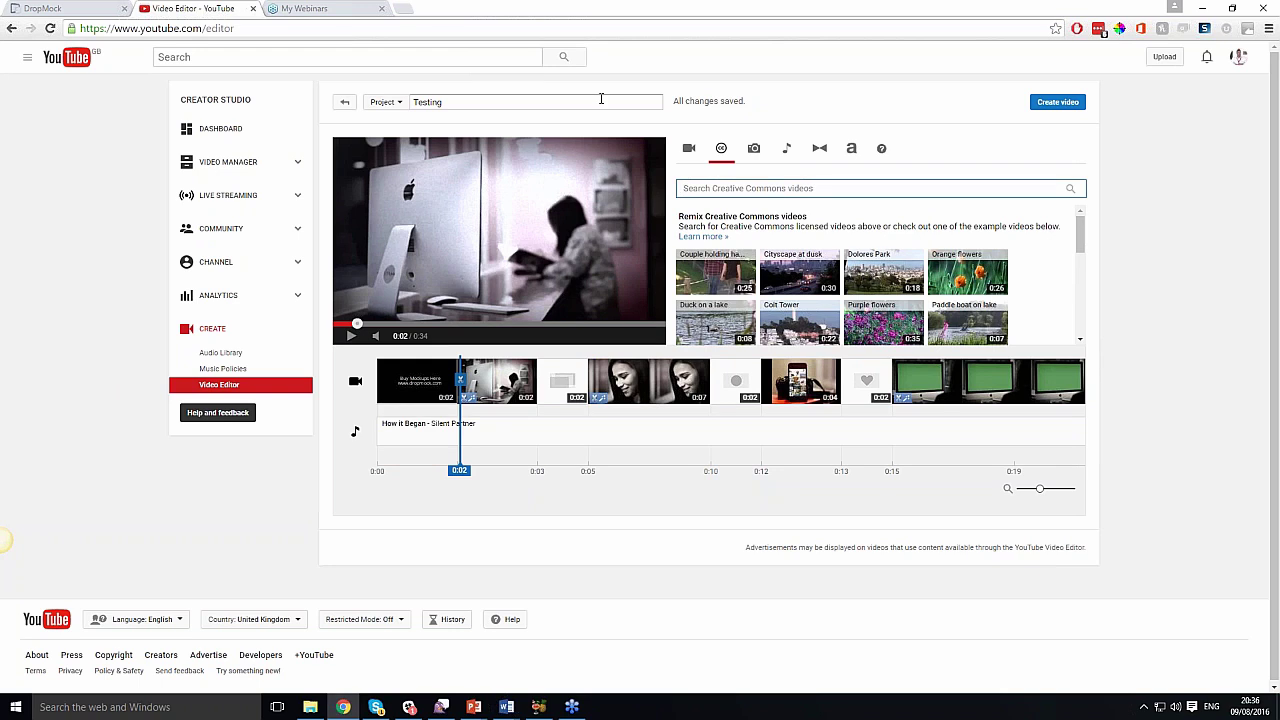
pyautogui.write('dogs')
pyautogui.click(1069, 189)
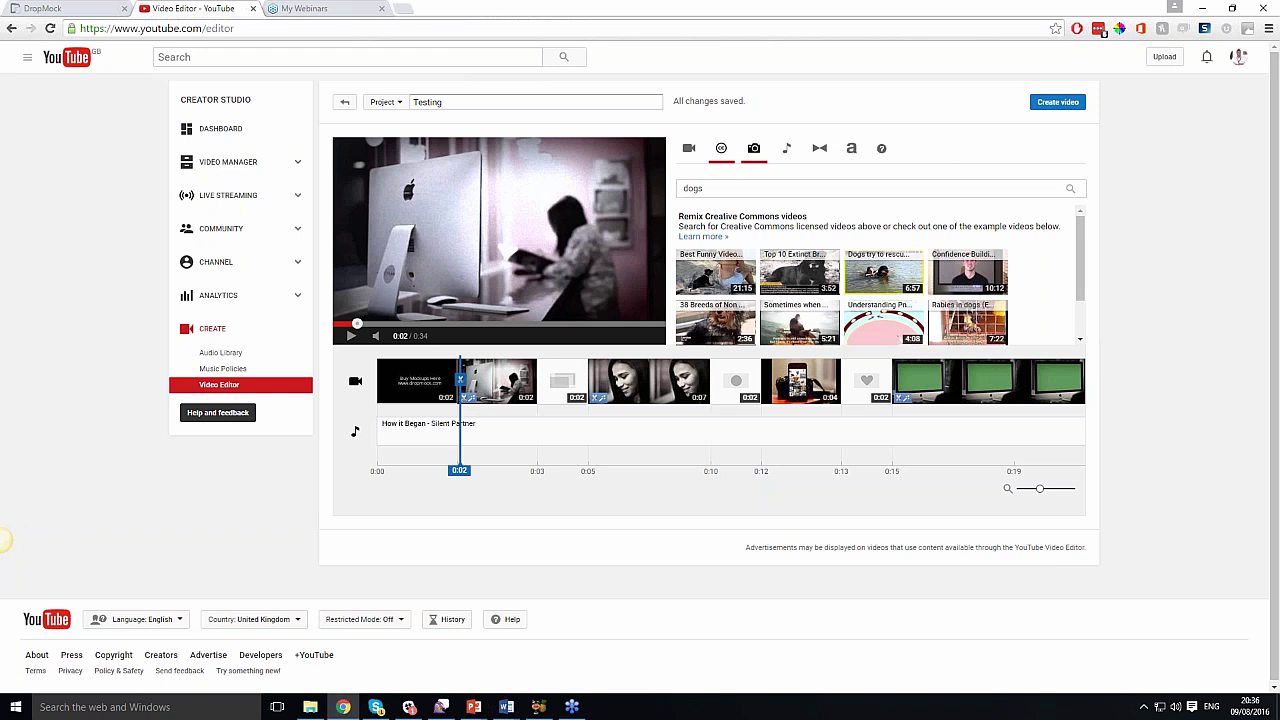
# Examine the project's photos and the option for uploading more from the computer, and close the import dialog without adding any.
pyautogui.click(754, 149)
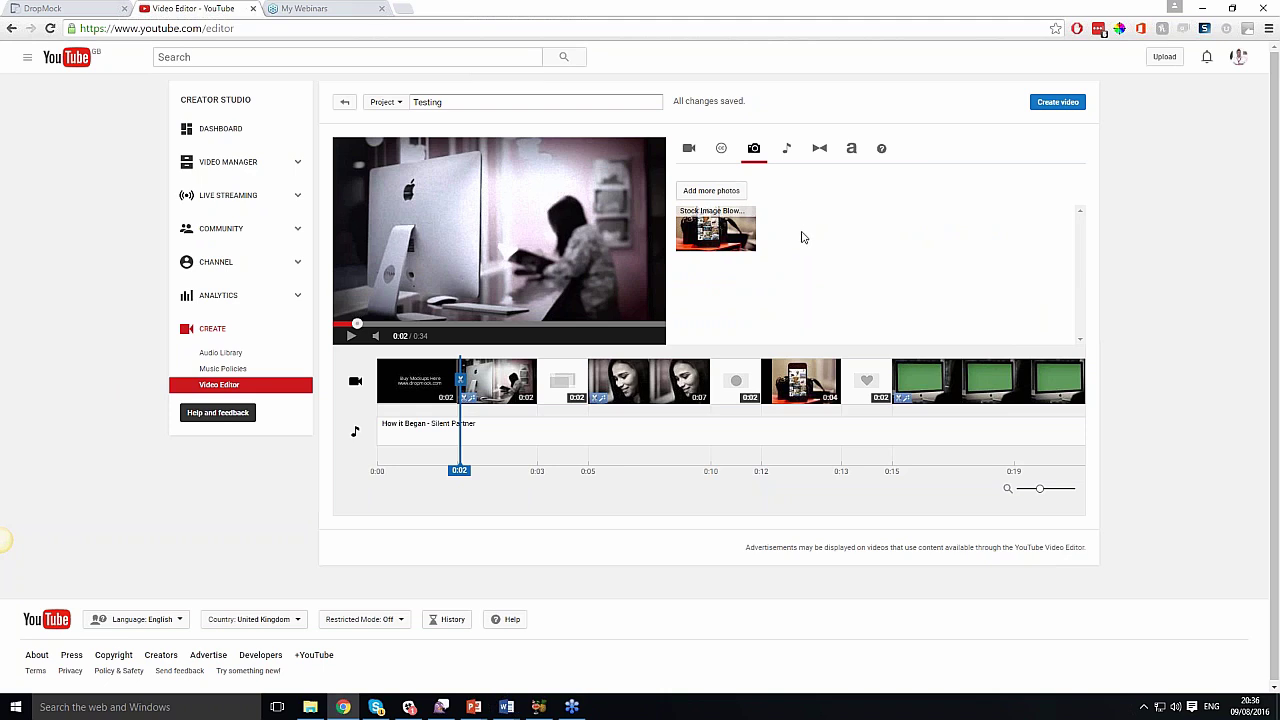
pyautogui.click(727, 195)
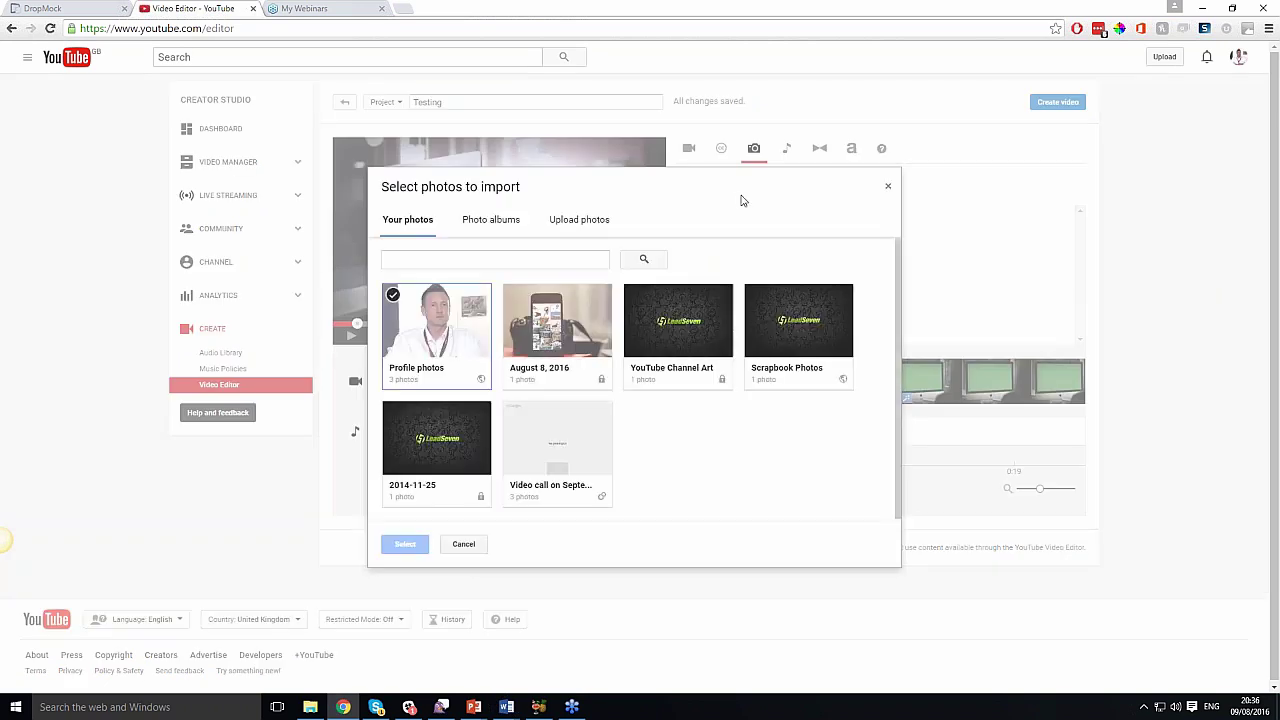
pyautogui.click(571, 220)
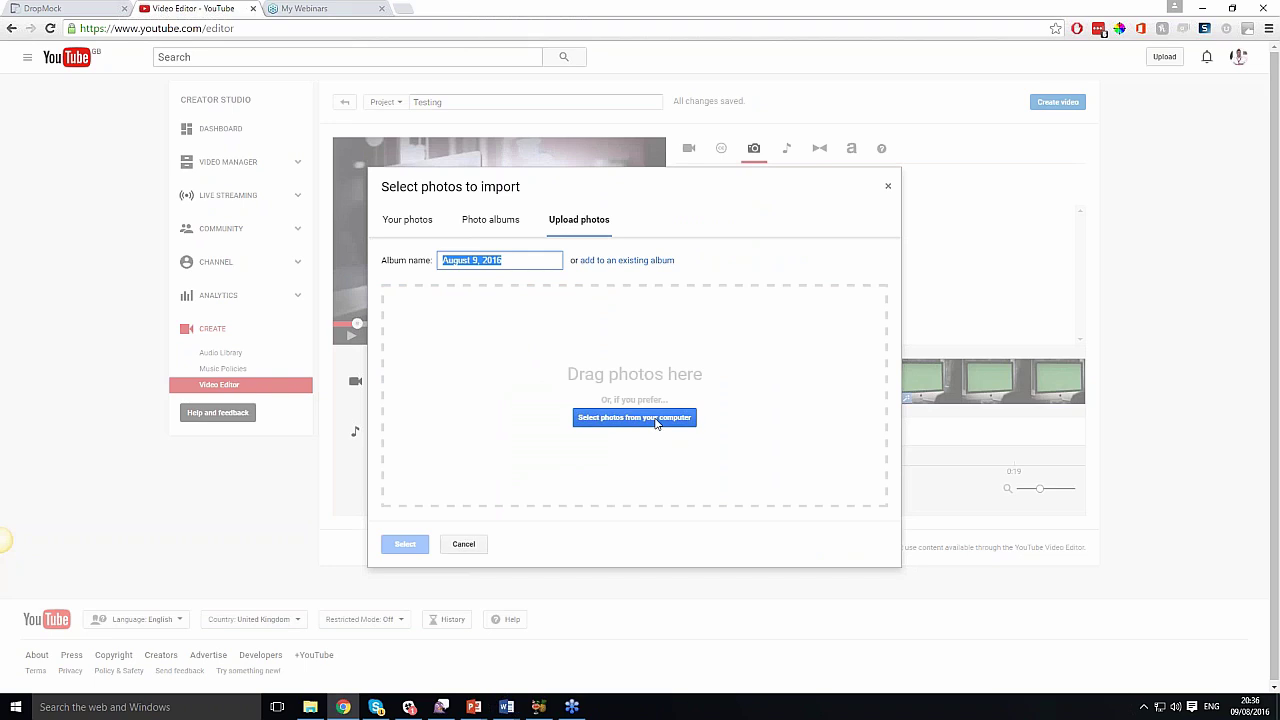
pyautogui.click(888, 187)
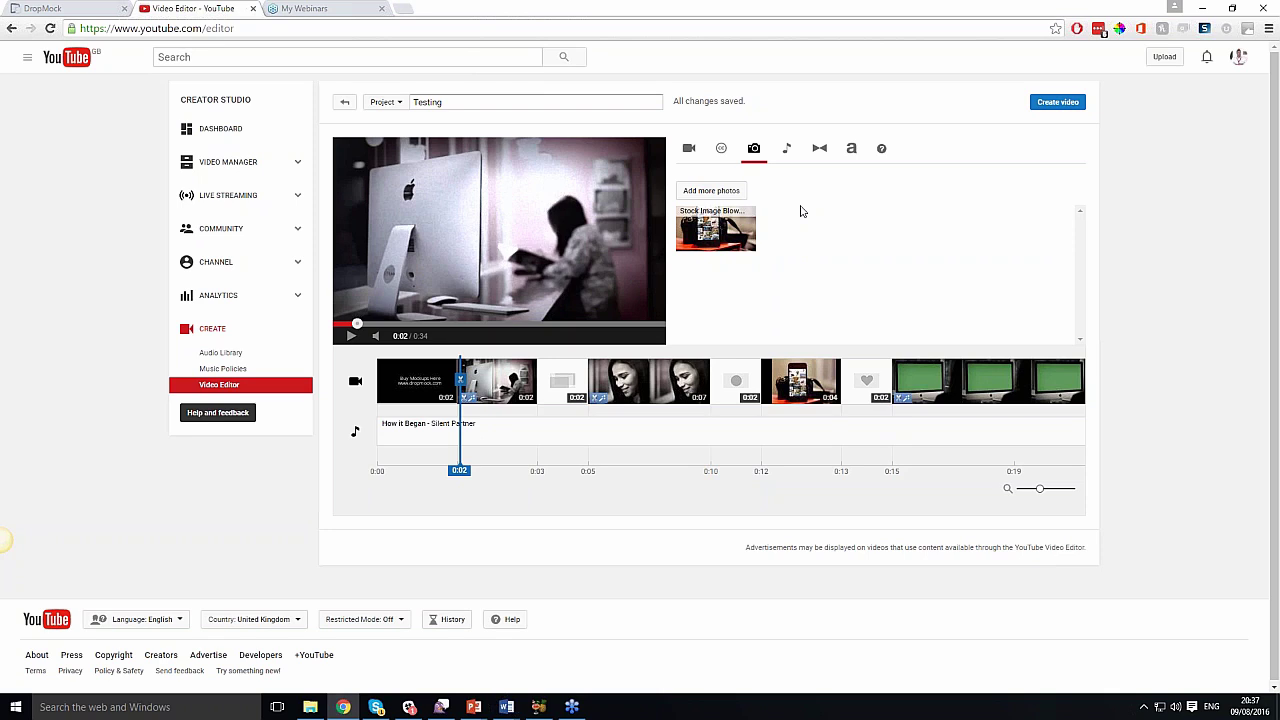
# Try to add the Shoulder Closures track from the audio library to the timeline.
pyautogui.click(786, 149)
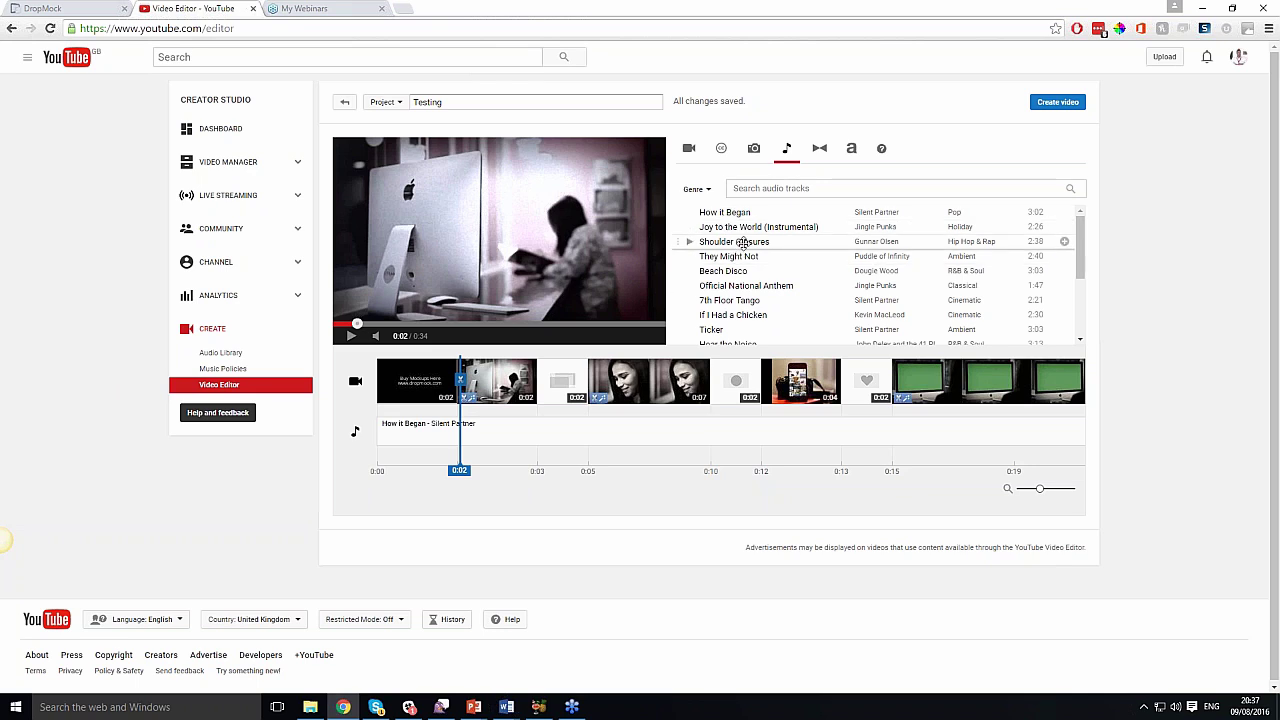
pyautogui.moveTo(743, 242); pyautogui.dragTo(674, 472)
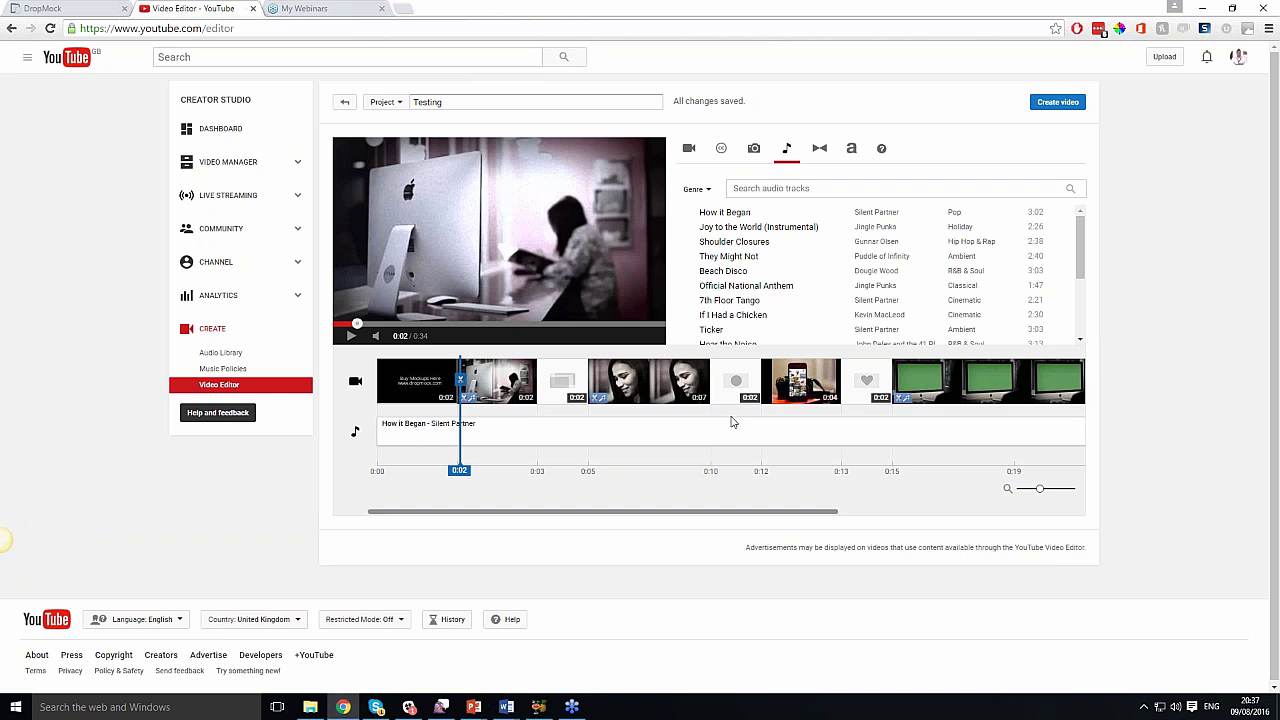
# Insert a Banner title at the start of the timeline and replace its placeholder text with "07777".
pyautogui.click(852, 150)
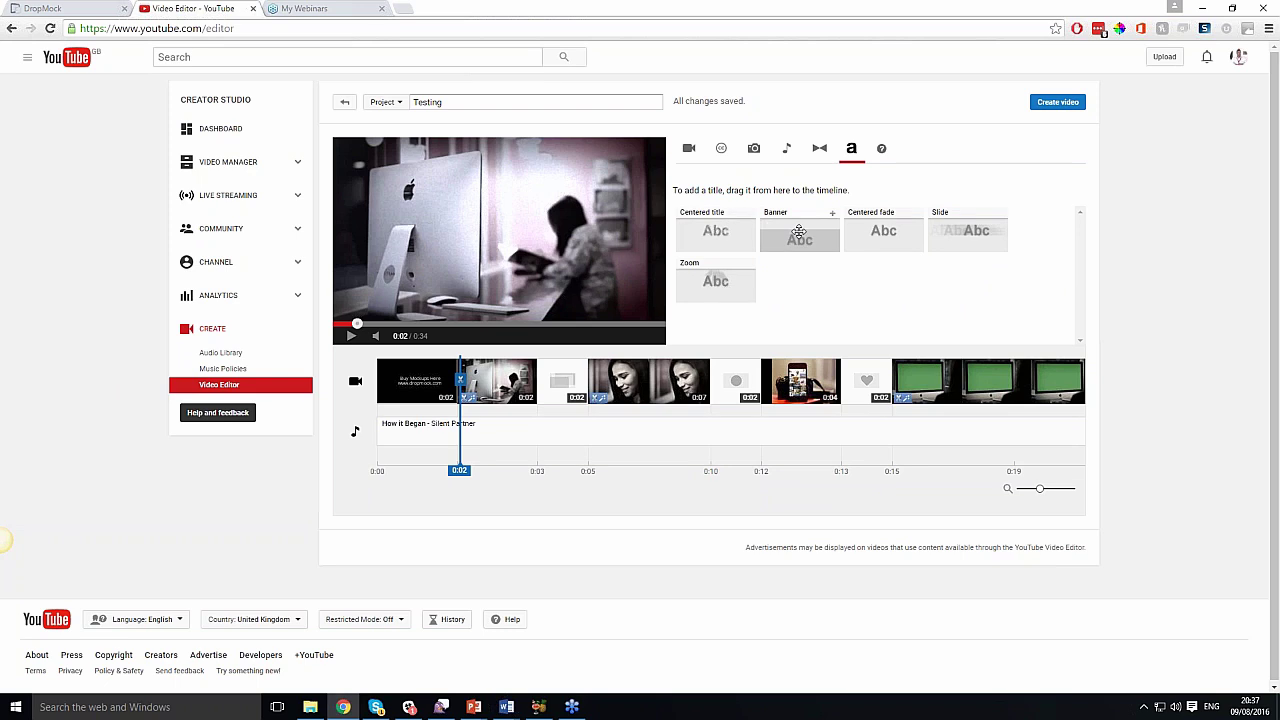
pyautogui.moveTo(799, 232); pyautogui.dragTo(411, 381)
pyautogui.click(772, 247)
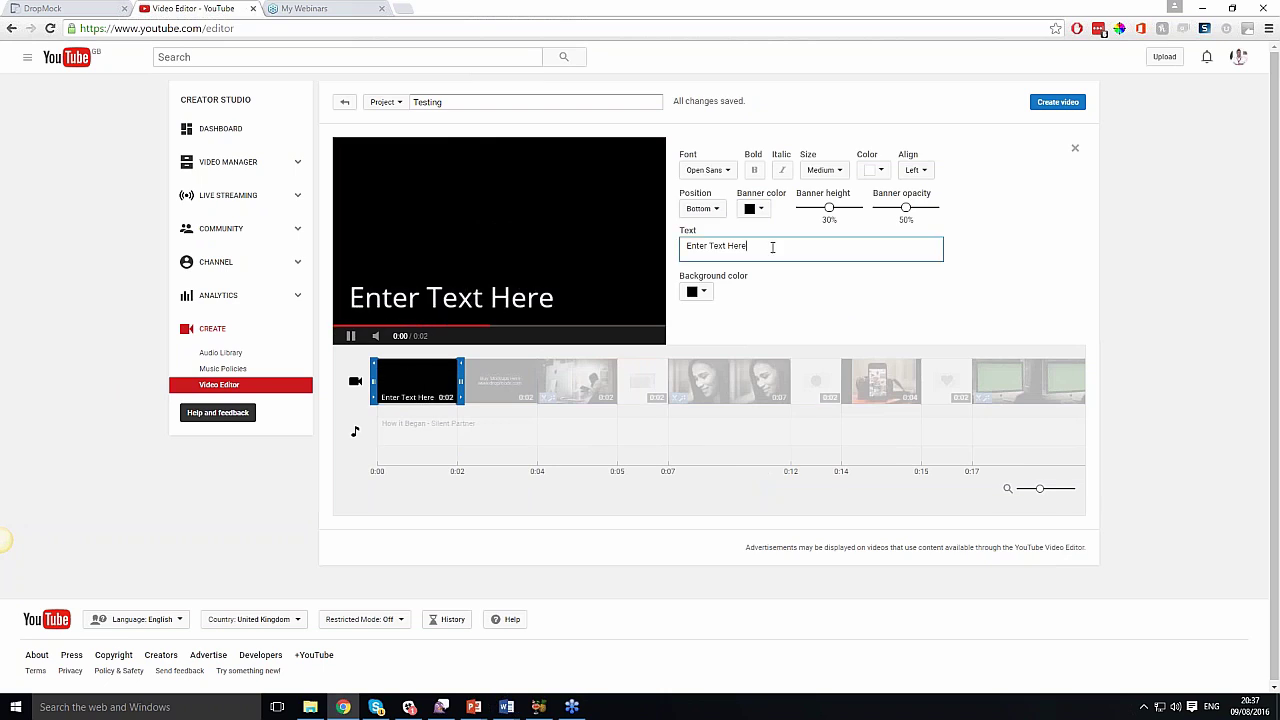
pyautogui.press('BackSpace')
pyautogui.press('BackSpace')
pyautogui.press('BackSpace')
pyautogui.press('BackSpace')
pyautogui.press('BackSpace')
pyautogui.press('BackSpace')
pyautogui.press('BackSpace')
pyautogui.press('BackSpace')
pyautogui.press('BackSpace')
pyautogui.press('BackSpace')
pyautogui.press('BackSpace')
pyautogui.press('BackSpace')
pyautogui.press('BackSpace')
pyautogui.press('BackSpace')
pyautogui.press('BackSpace')
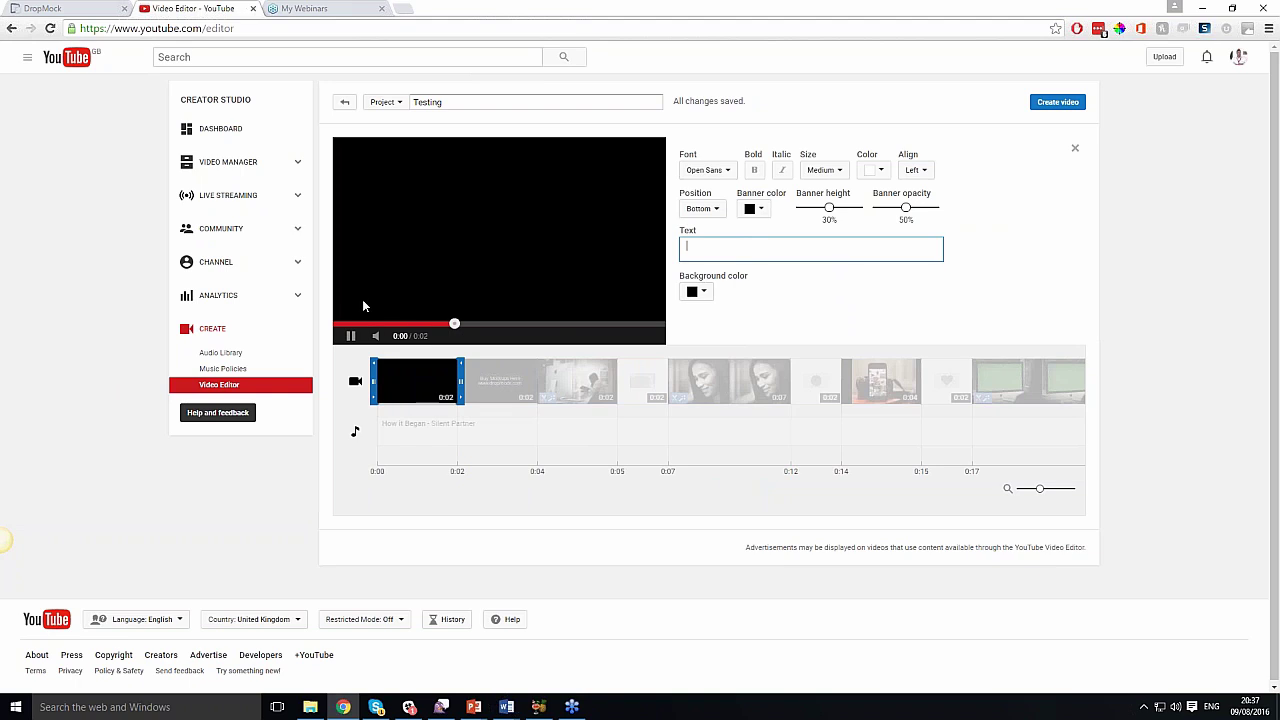
pyautogui.click(349, 336)
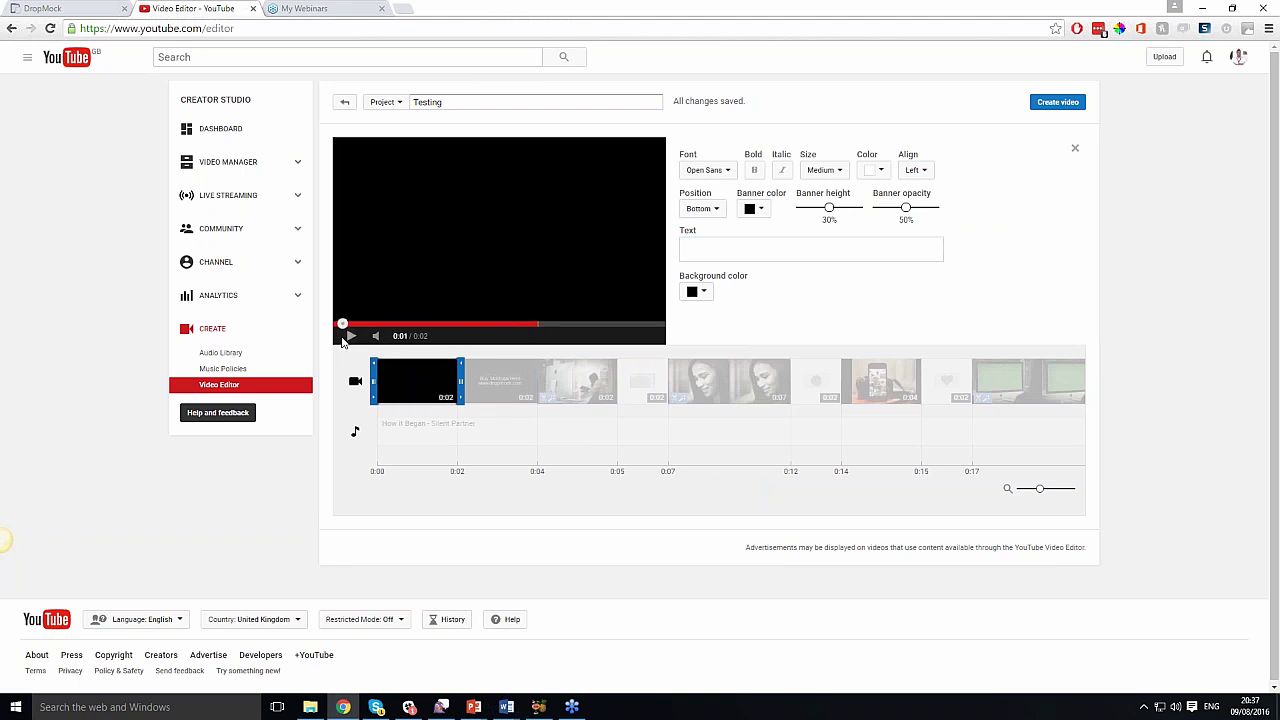
pyautogui.click(745, 253)
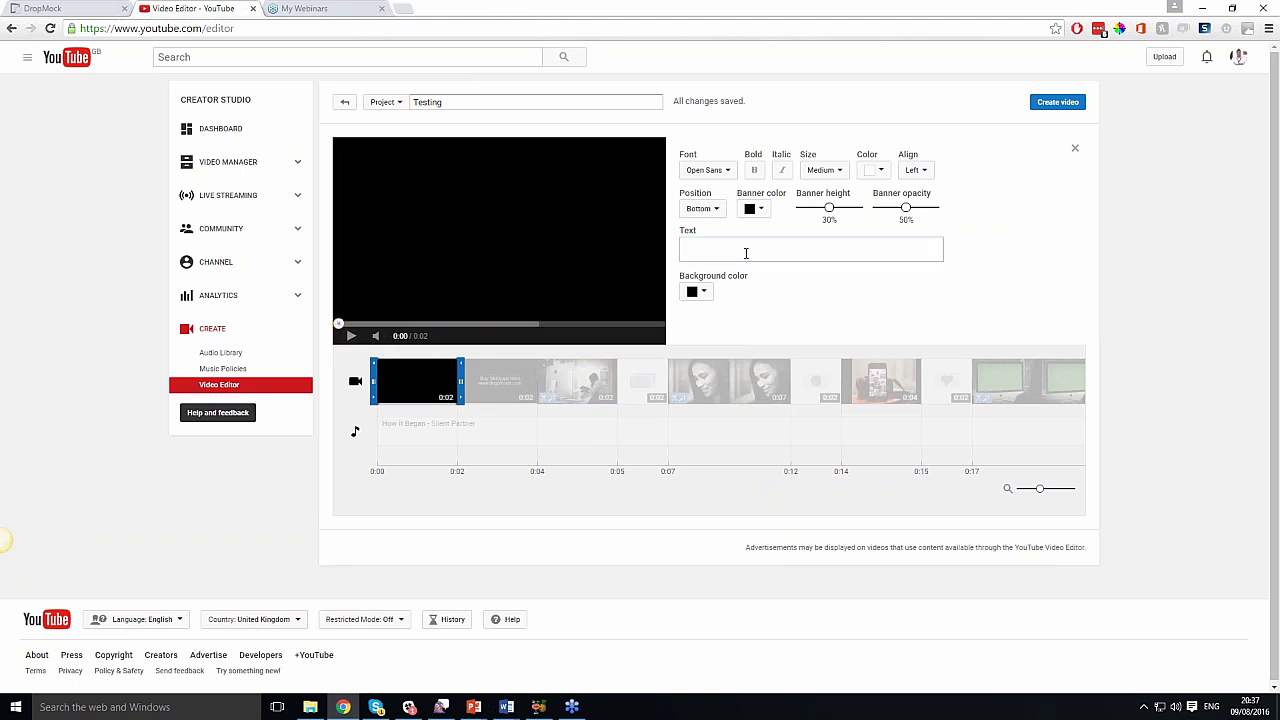
pyautogui.click(732, 250)
pyautogui.write('07777')
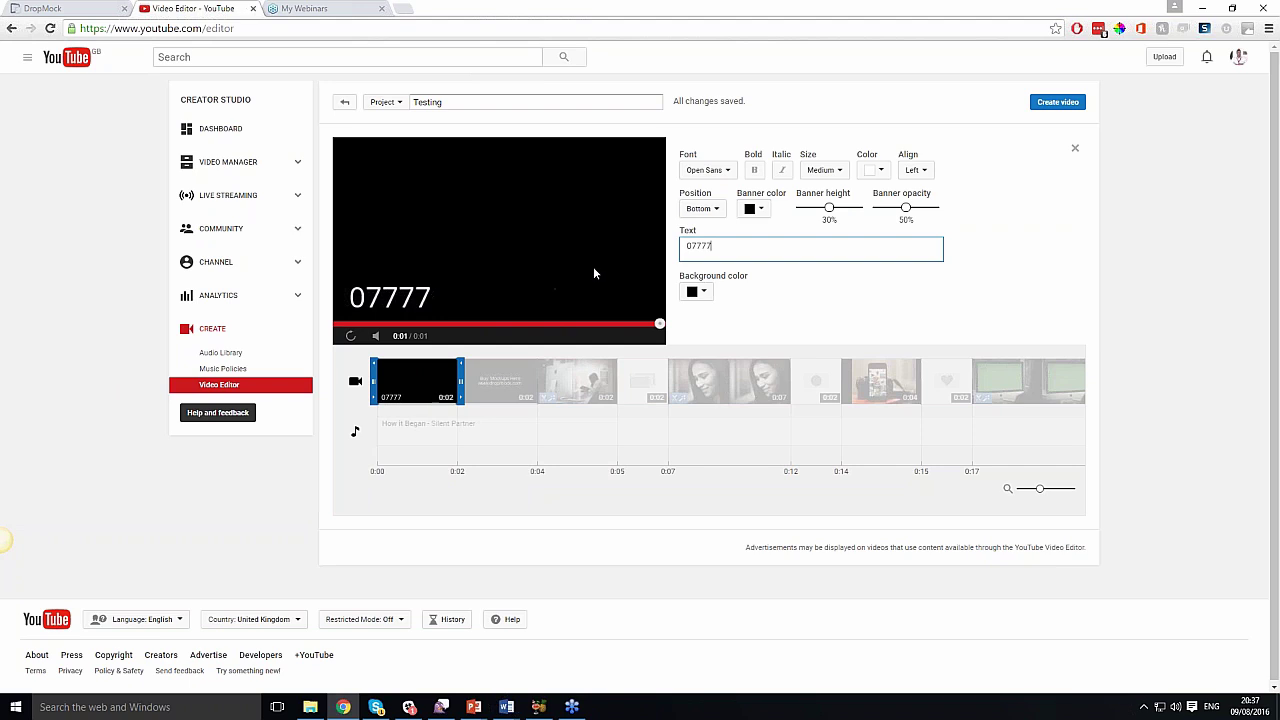
pyautogui.click(1075, 148)
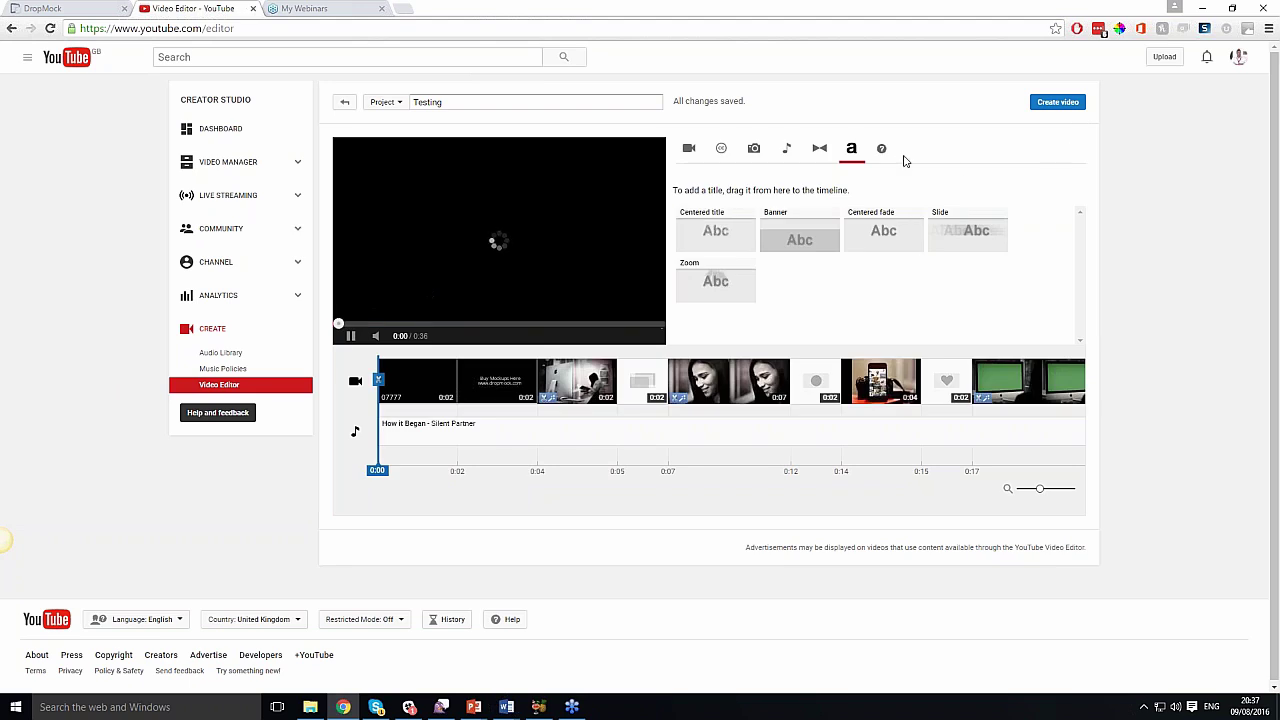
# Review the keyboard navigation help, the uploaded videos and the How it Began track's audio settings, returning the playhead to 0:00.
pyautogui.click(884, 157)
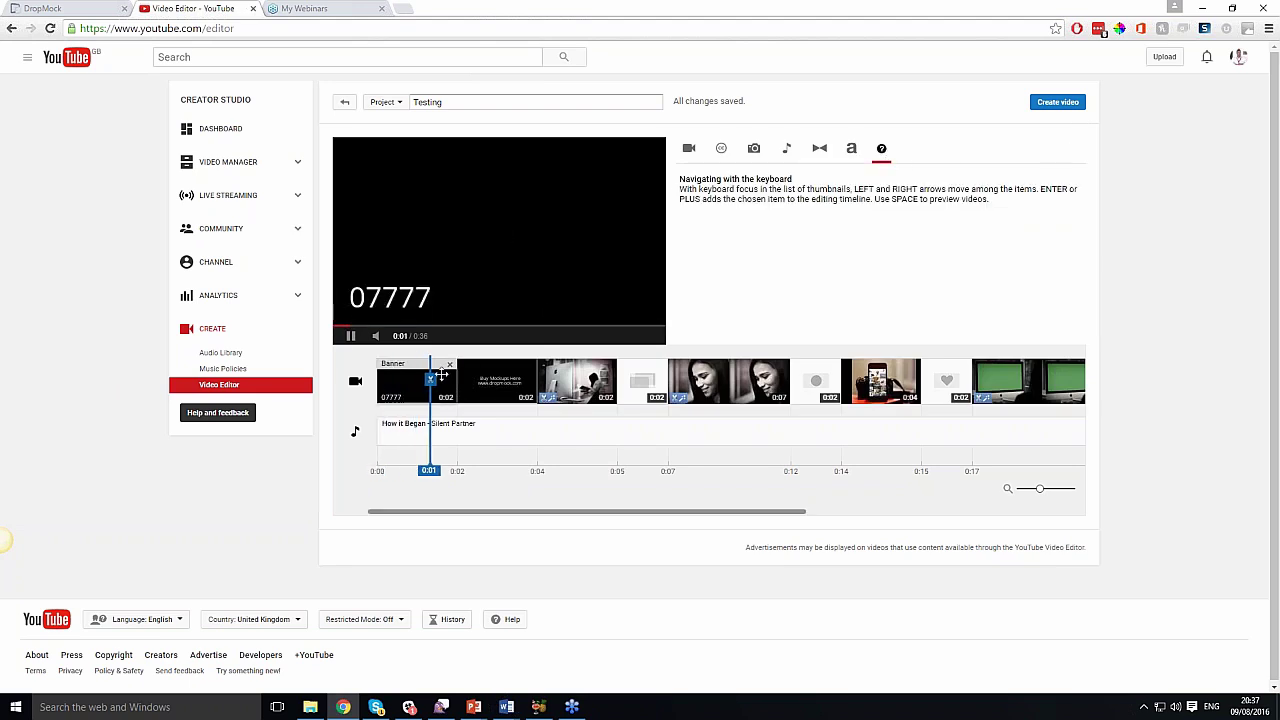
pyautogui.moveTo(423, 371); pyautogui.dragTo(344, 373)
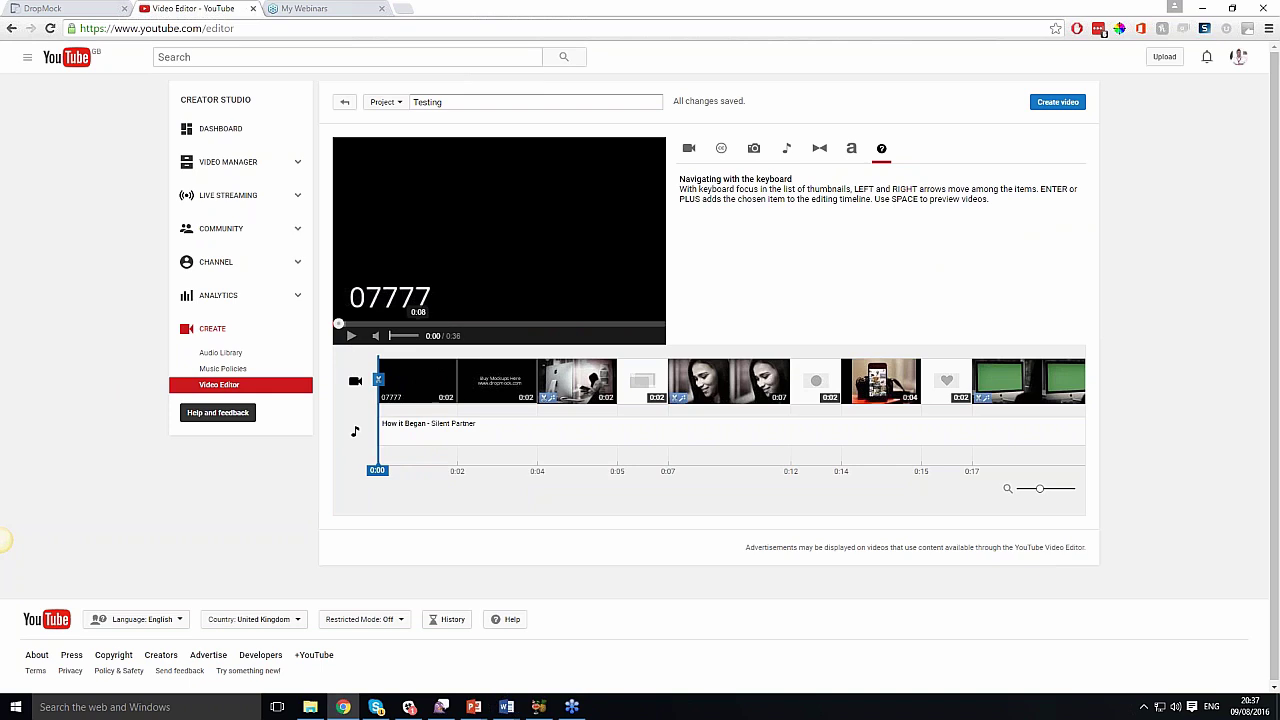
pyautogui.click(689, 150)
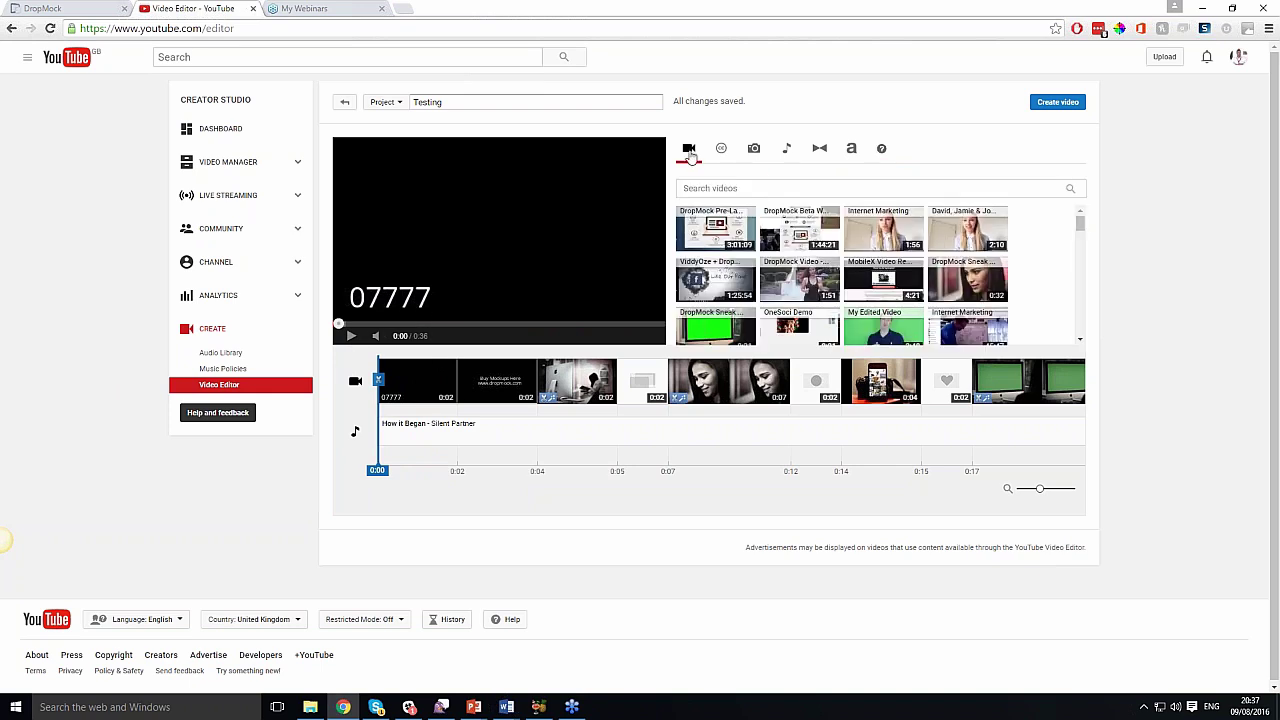
pyautogui.click(604, 425)
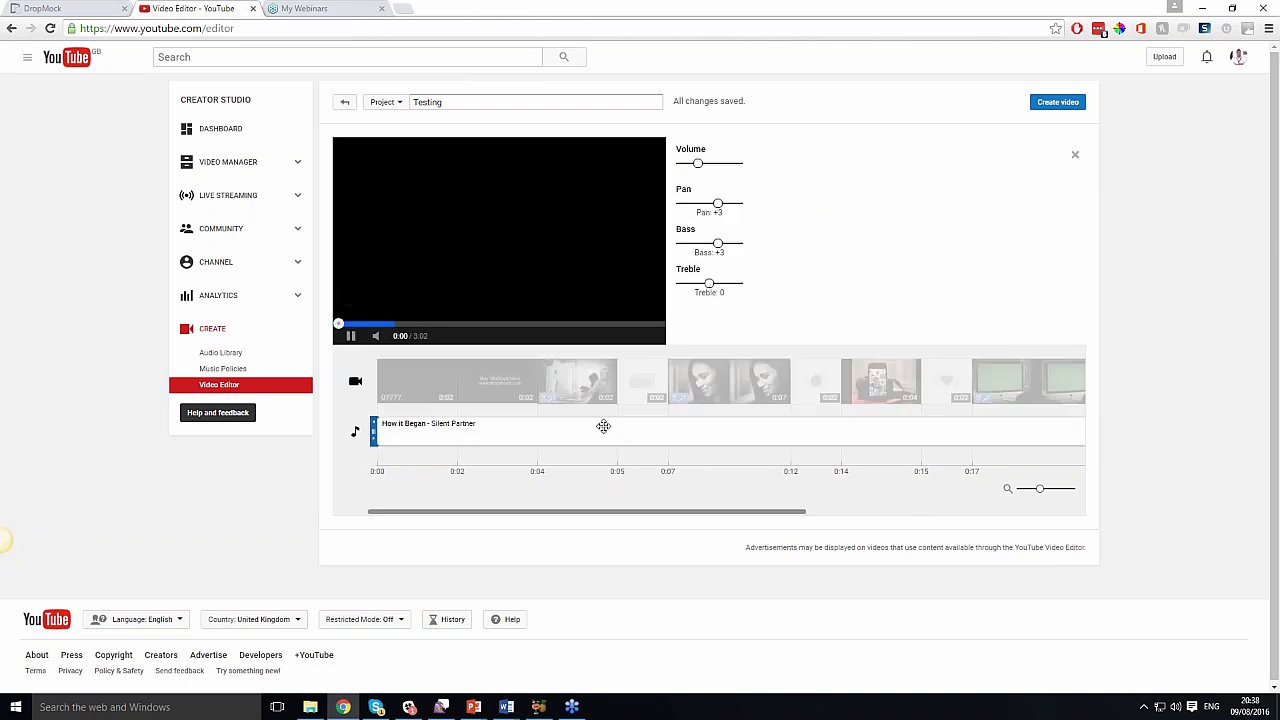
pyautogui.click(605, 461)
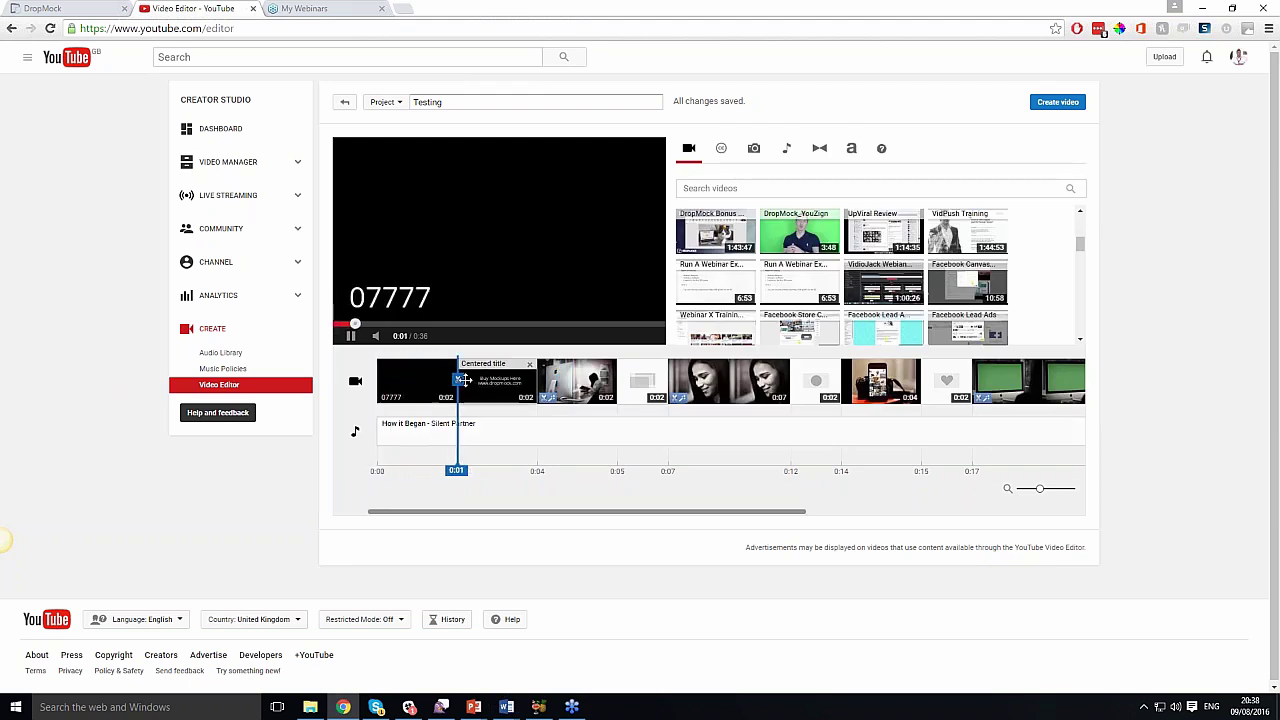
pyautogui.click(370, 380)
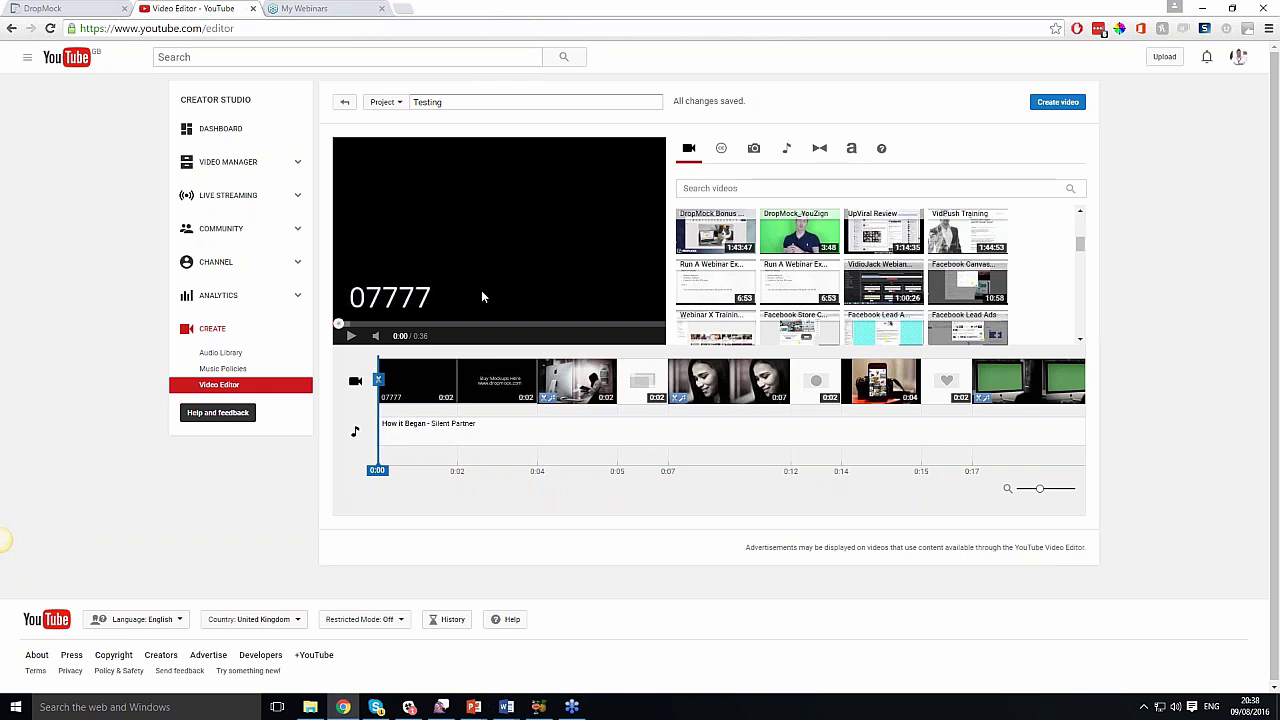
# Search Windows for "vi" and open Movie Maker.
pyautogui.moveTo(507, 394)
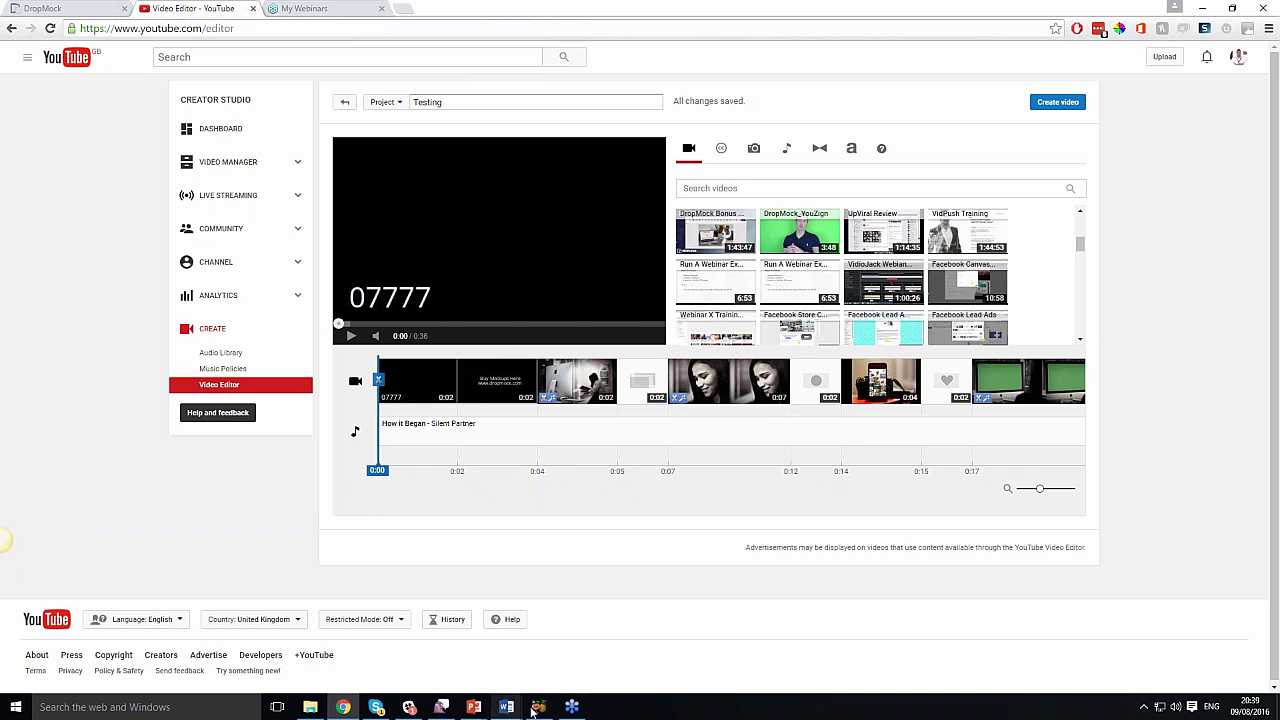
pyautogui.click(125, 707)
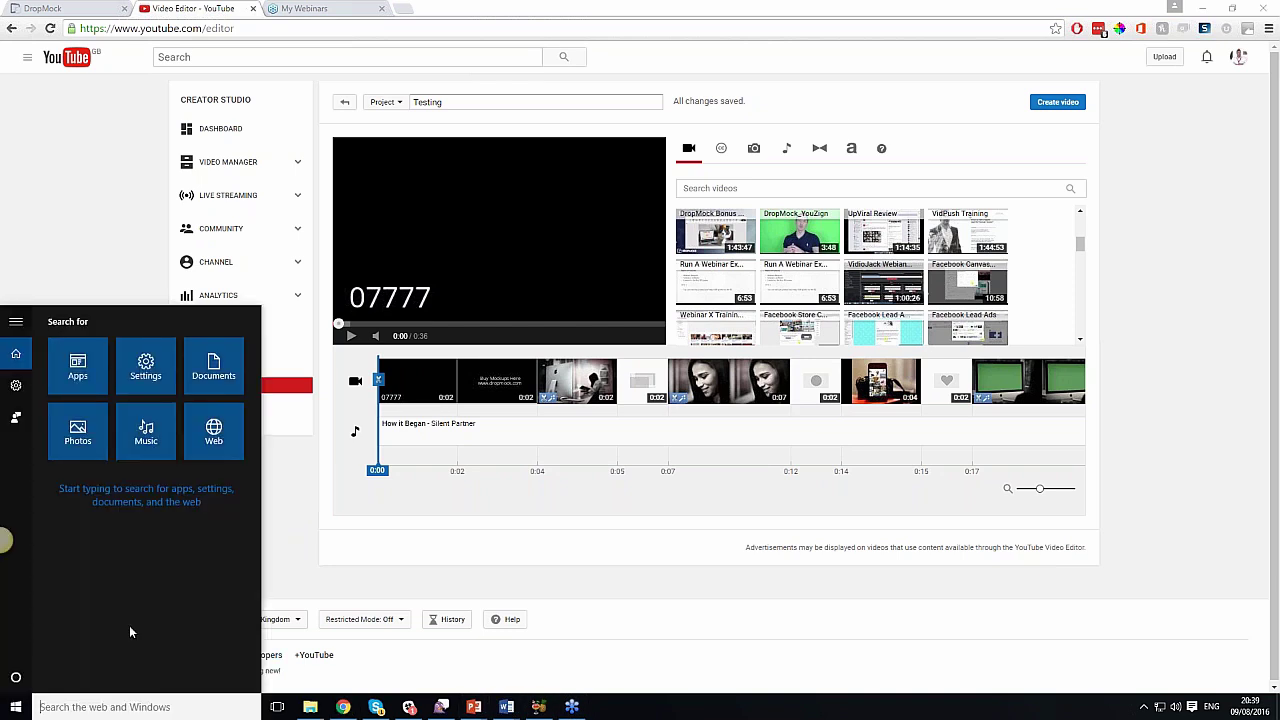
pyautogui.write('vi')
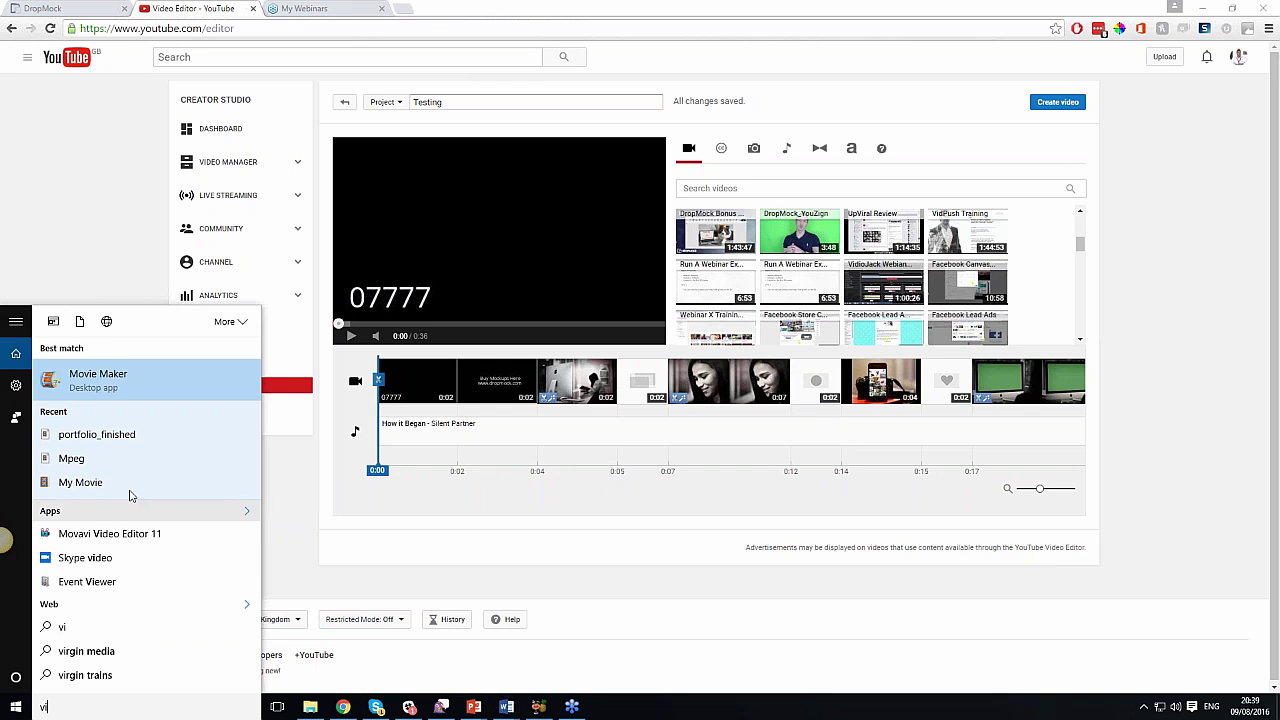
pyautogui.click(120, 374)
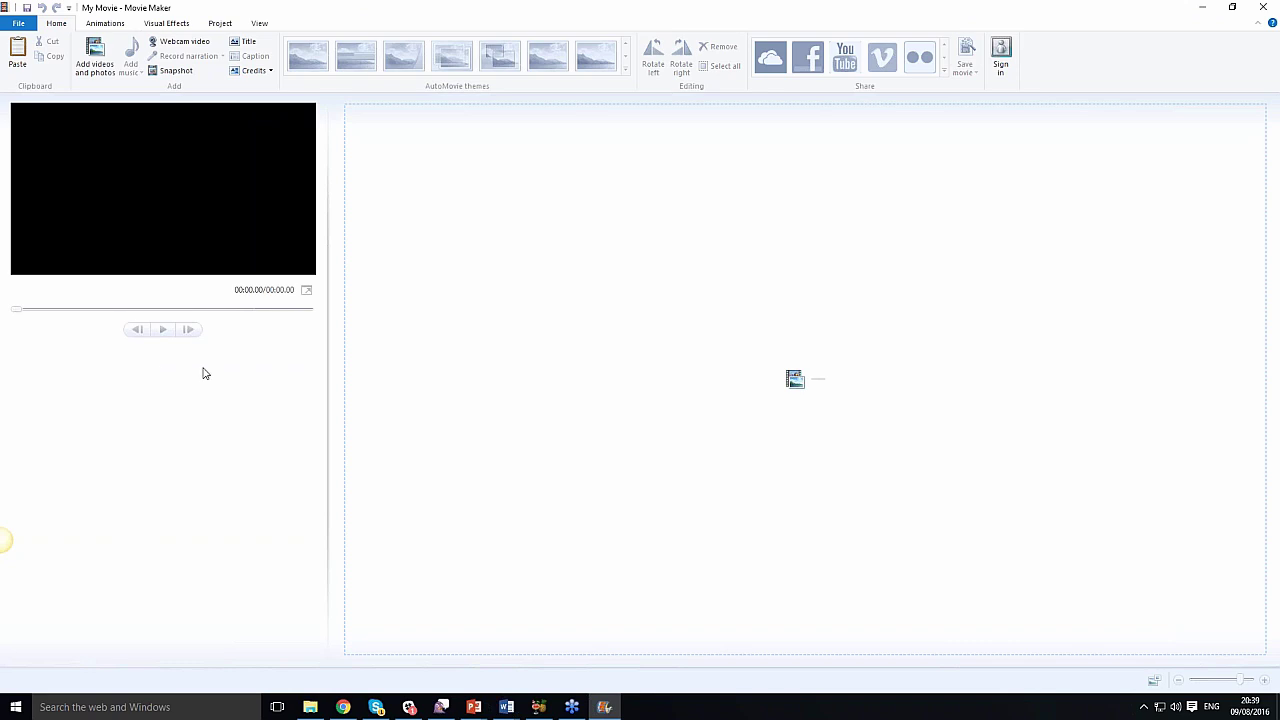
# Switch to the DropMock_FreeSoftwareToUse document in Word and read the free software listed for screen recording and compressing videos.
pyautogui.click(509, 708)
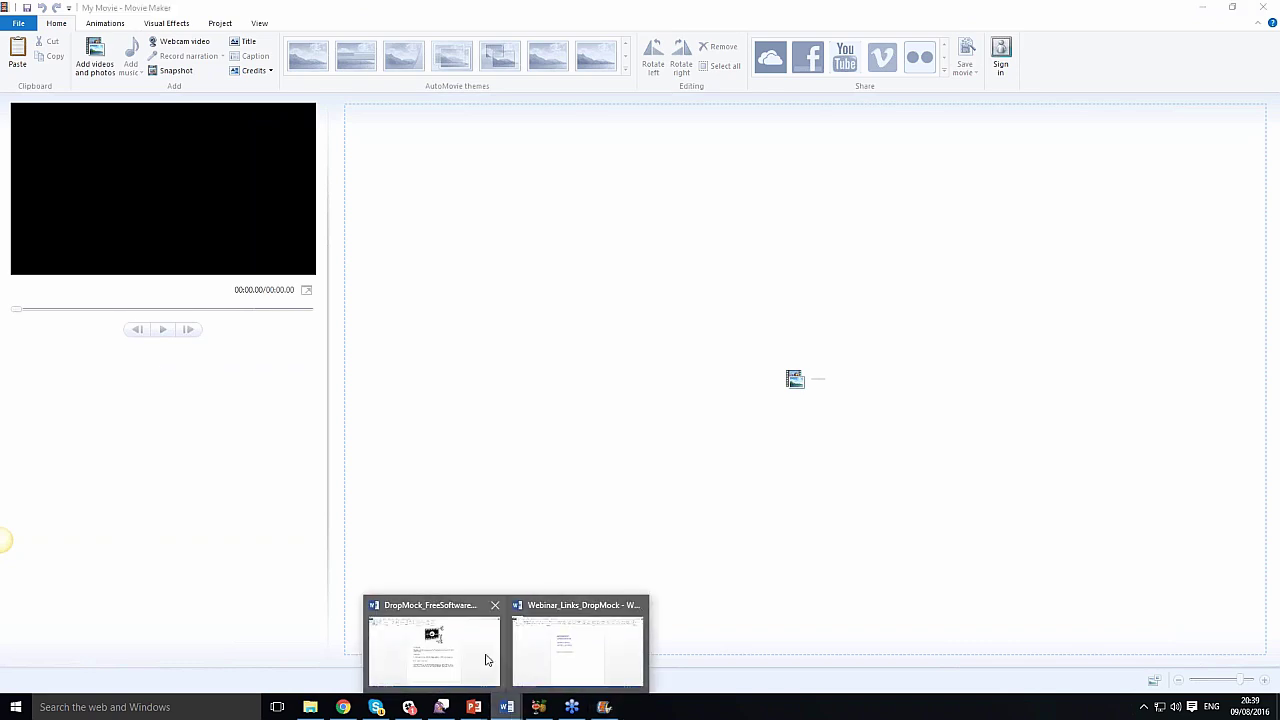
pyautogui.click(487, 656)
pyautogui.scroll(10, 666, 386)
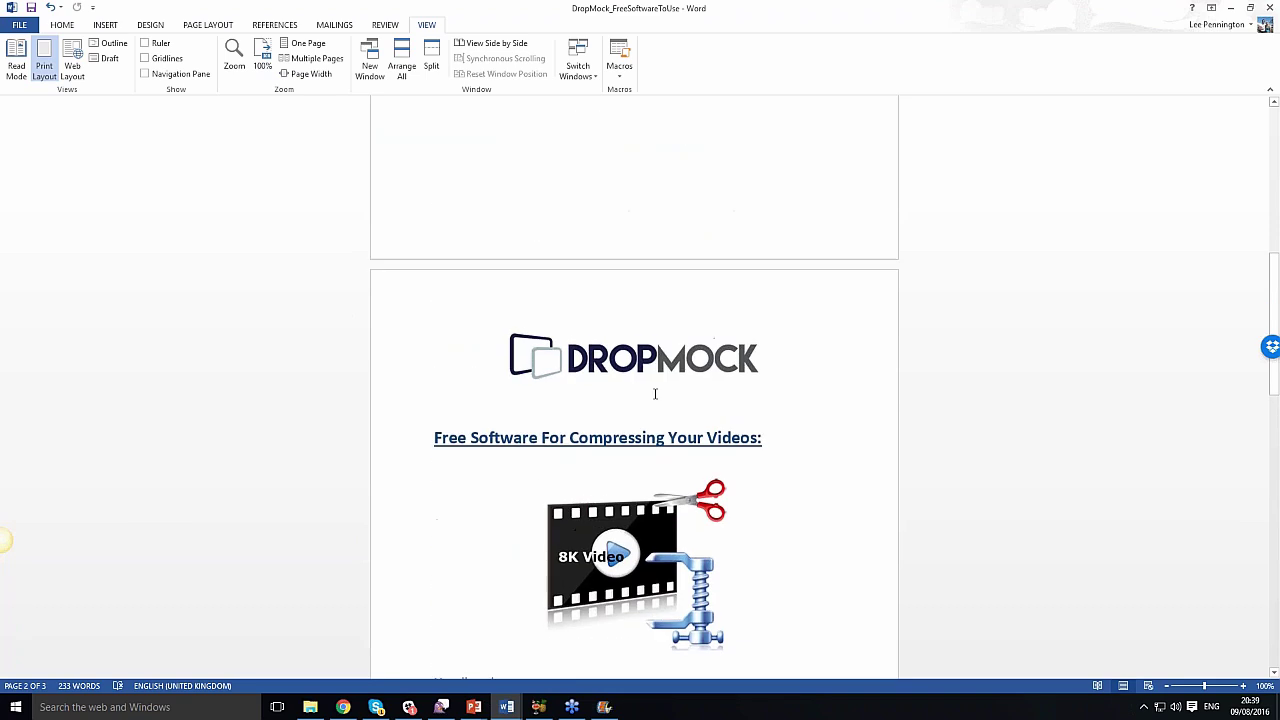
pyautogui.scroll(2, 553, 355)
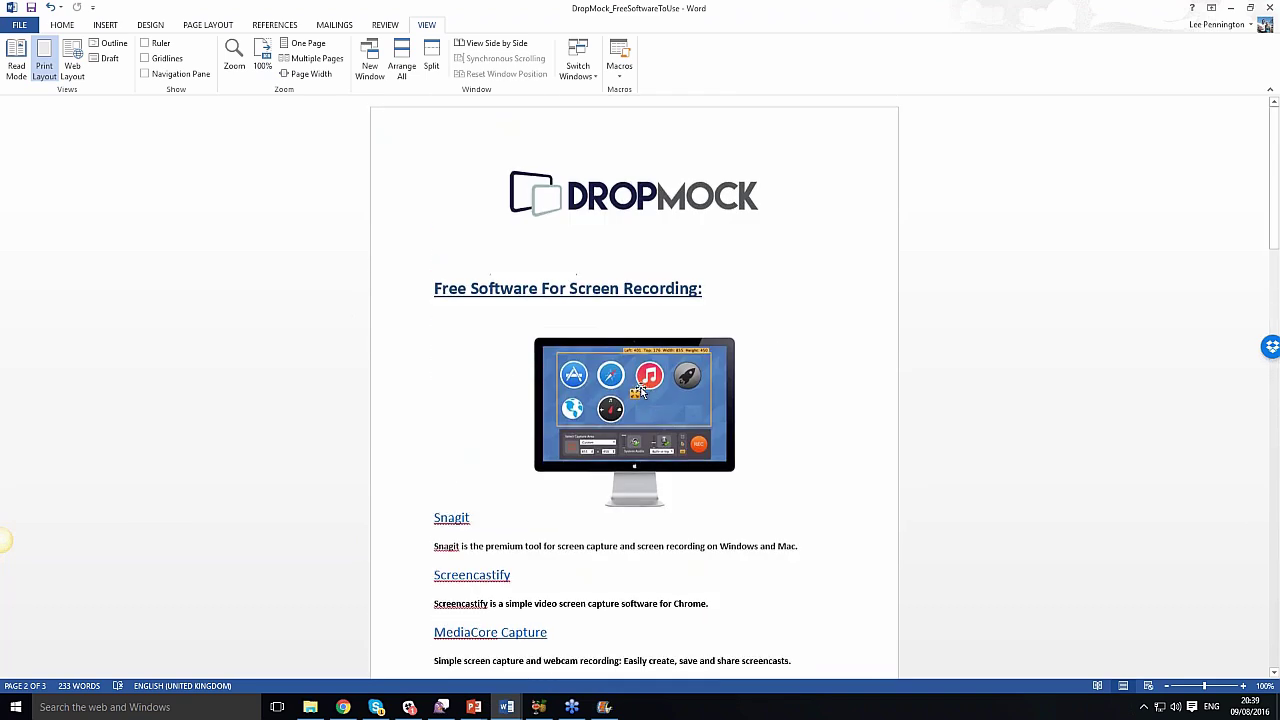
pyautogui.scroll(-2, 553, 355)
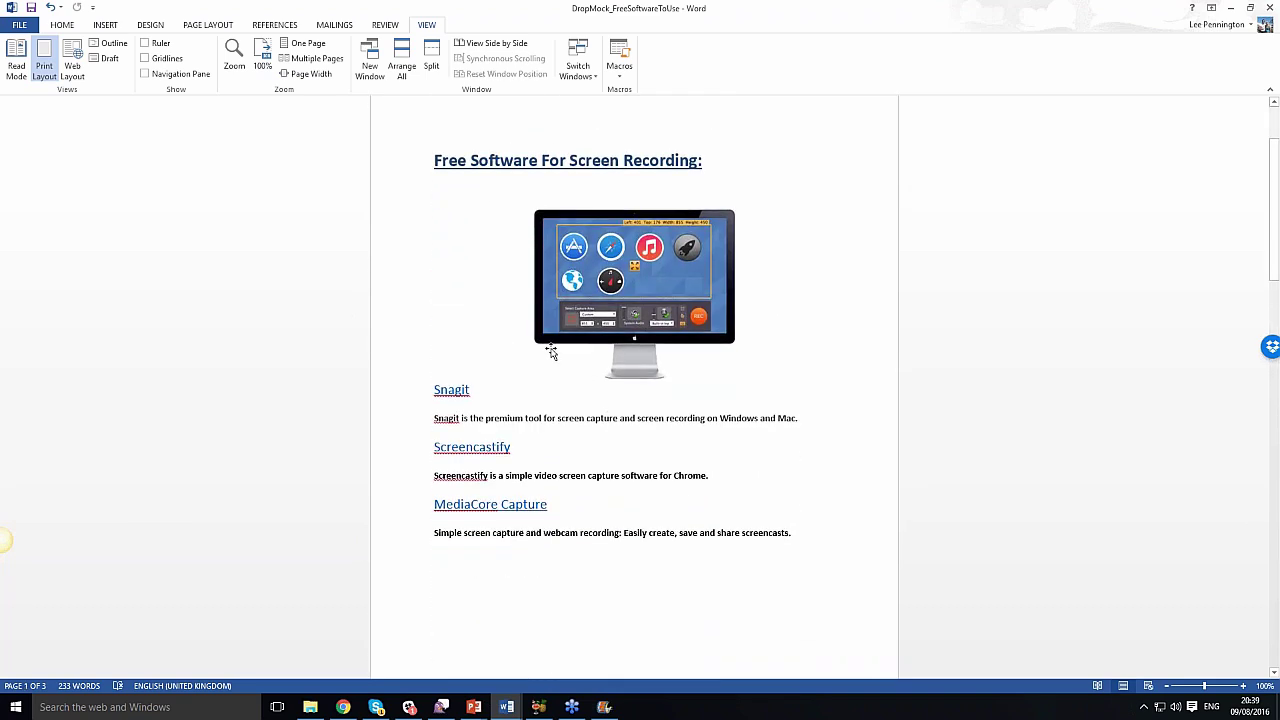
pyautogui.scroll(-1, 553, 352)
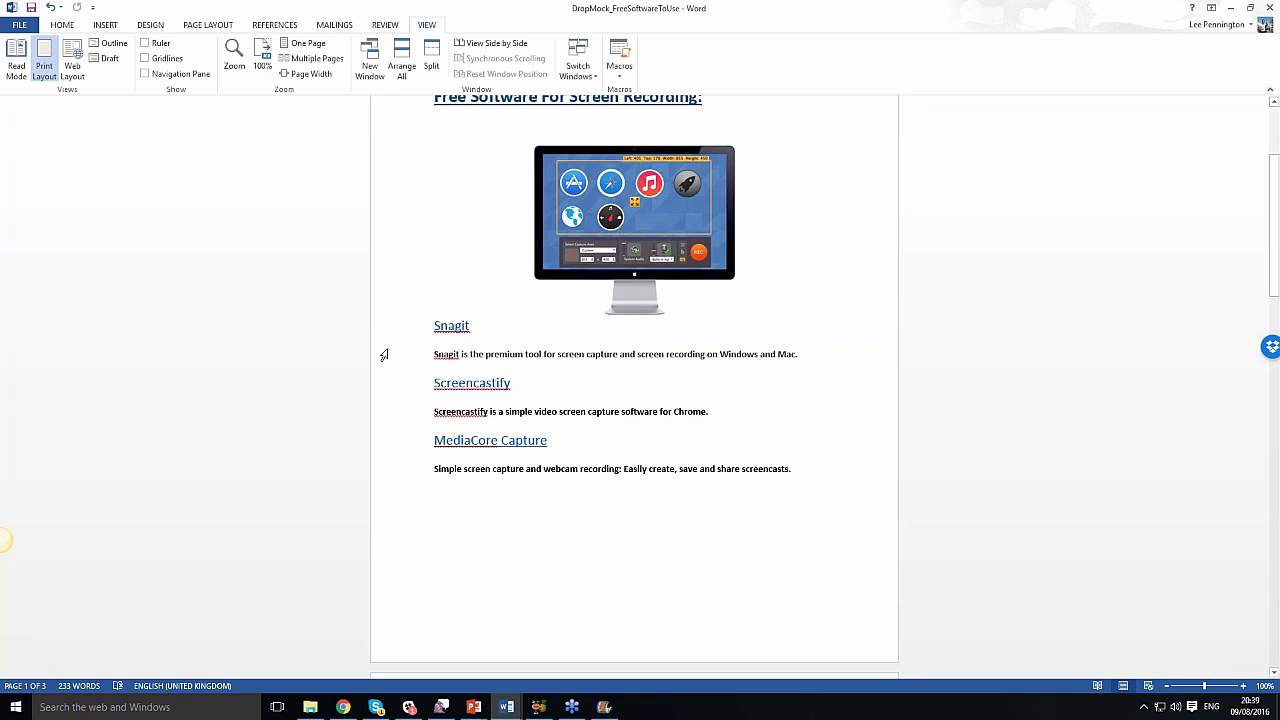
pyautogui.scroll(-2, 391, 357)
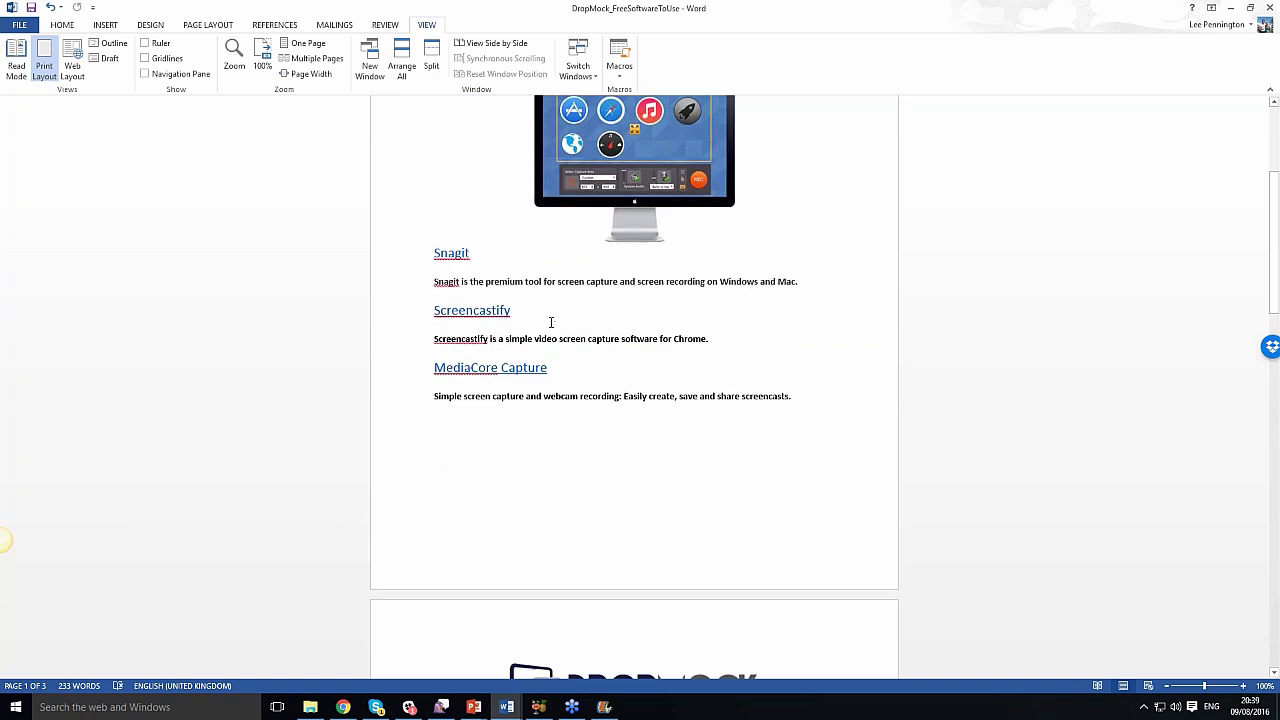
pyautogui.scroll(-1, 484, 300)
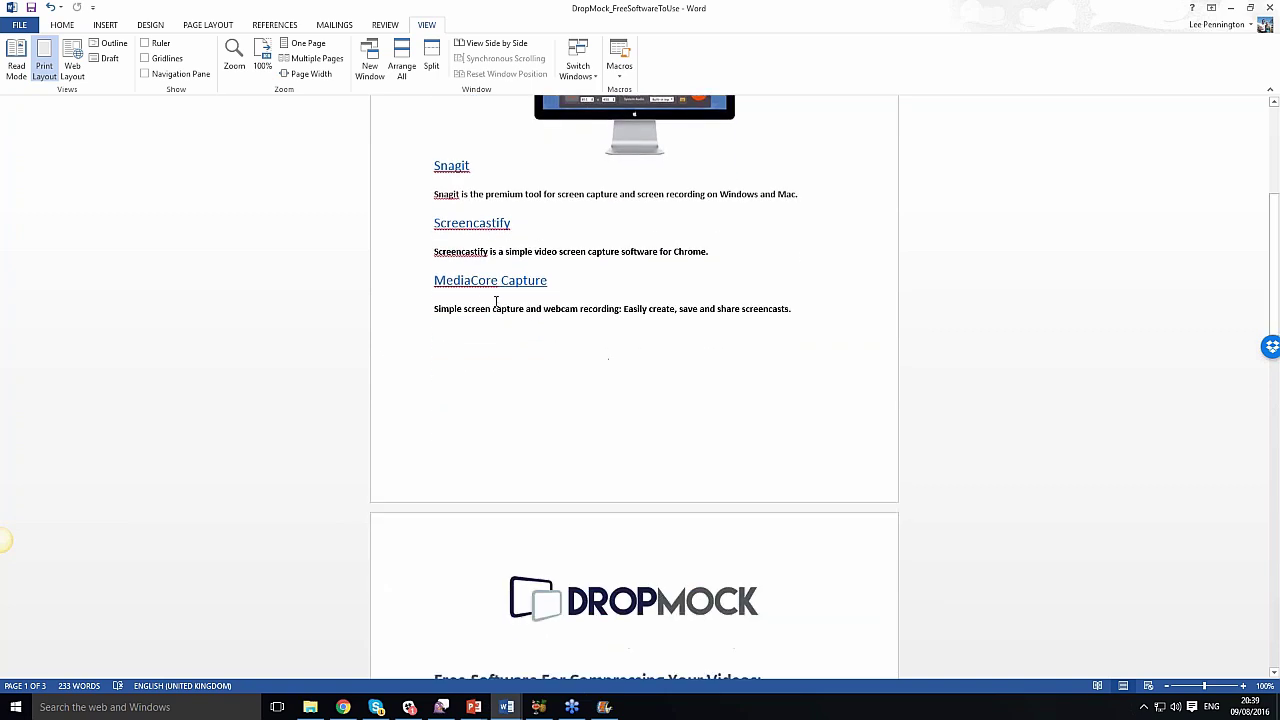
pyautogui.scroll(-1, 494, 303)
pyautogui.scroll(-7, 494, 303)
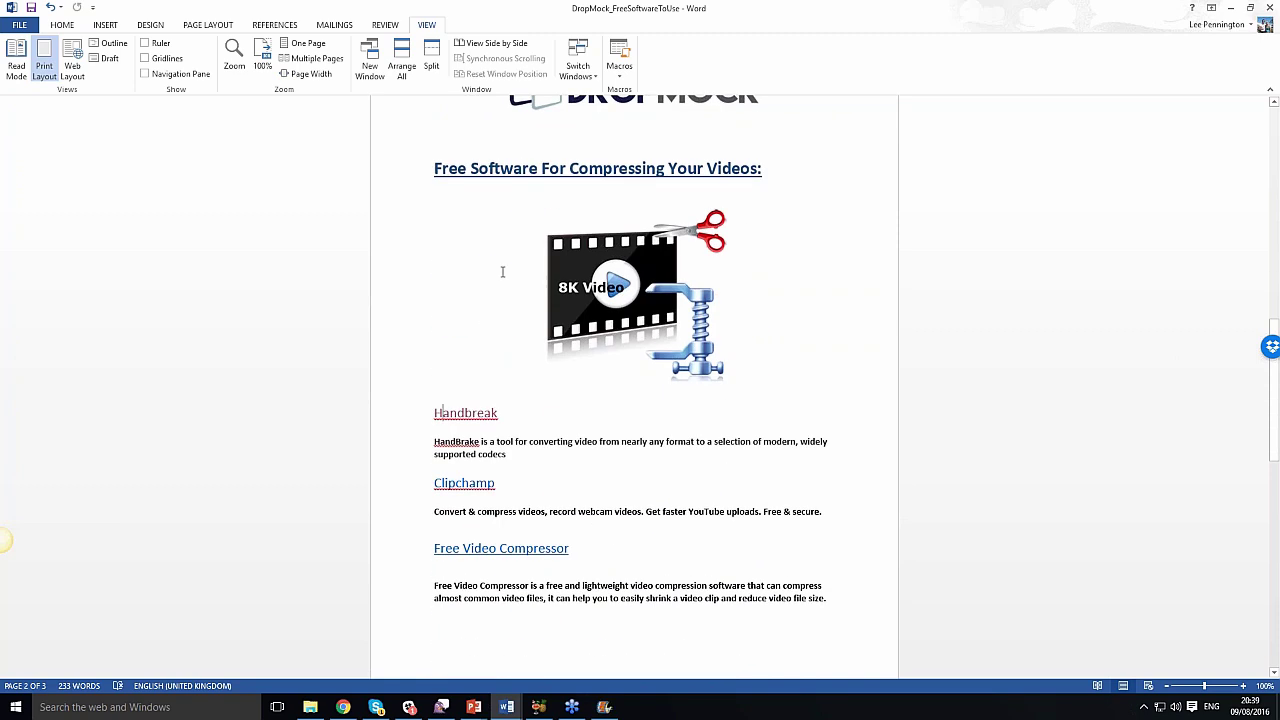
# Read the free software listed for compressing videos and for video editing in the rest of the document.
pyautogui.scroll(-1, 502, 276)
pyautogui.scroll(-3, 490, 381)
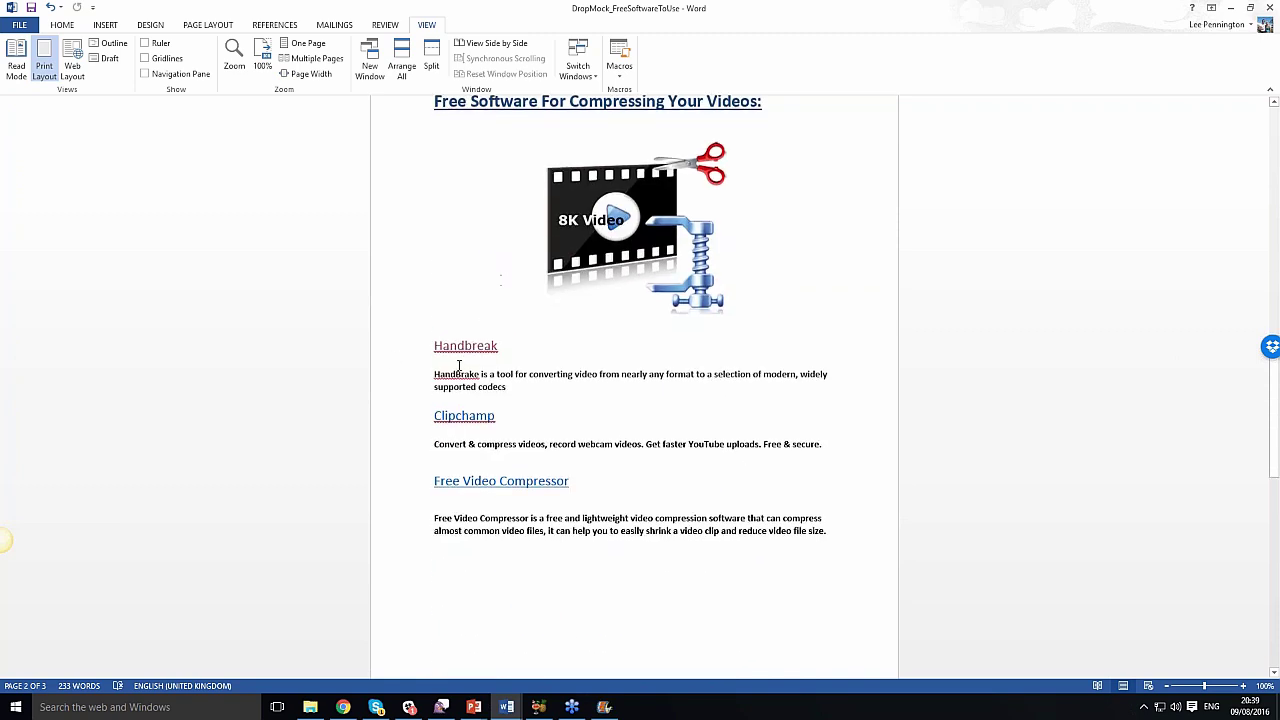
pyautogui.scroll(-7, 490, 381)
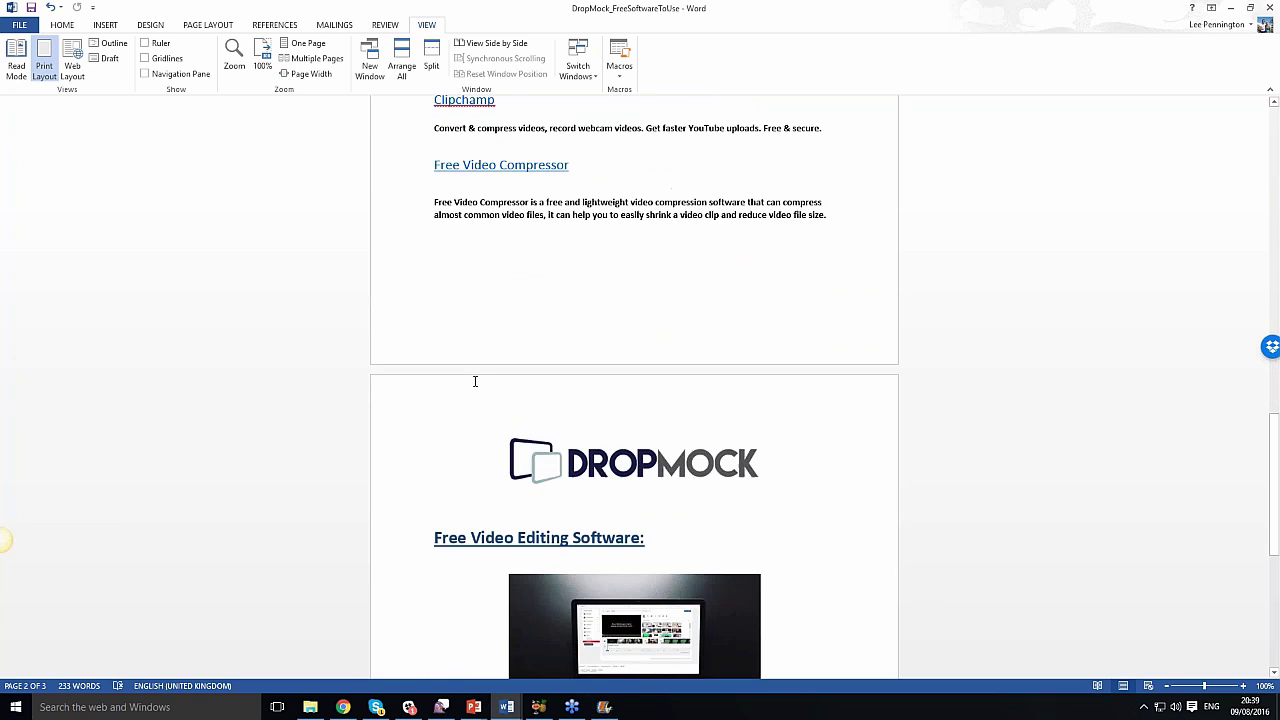
pyautogui.scroll(-3, 493, 338)
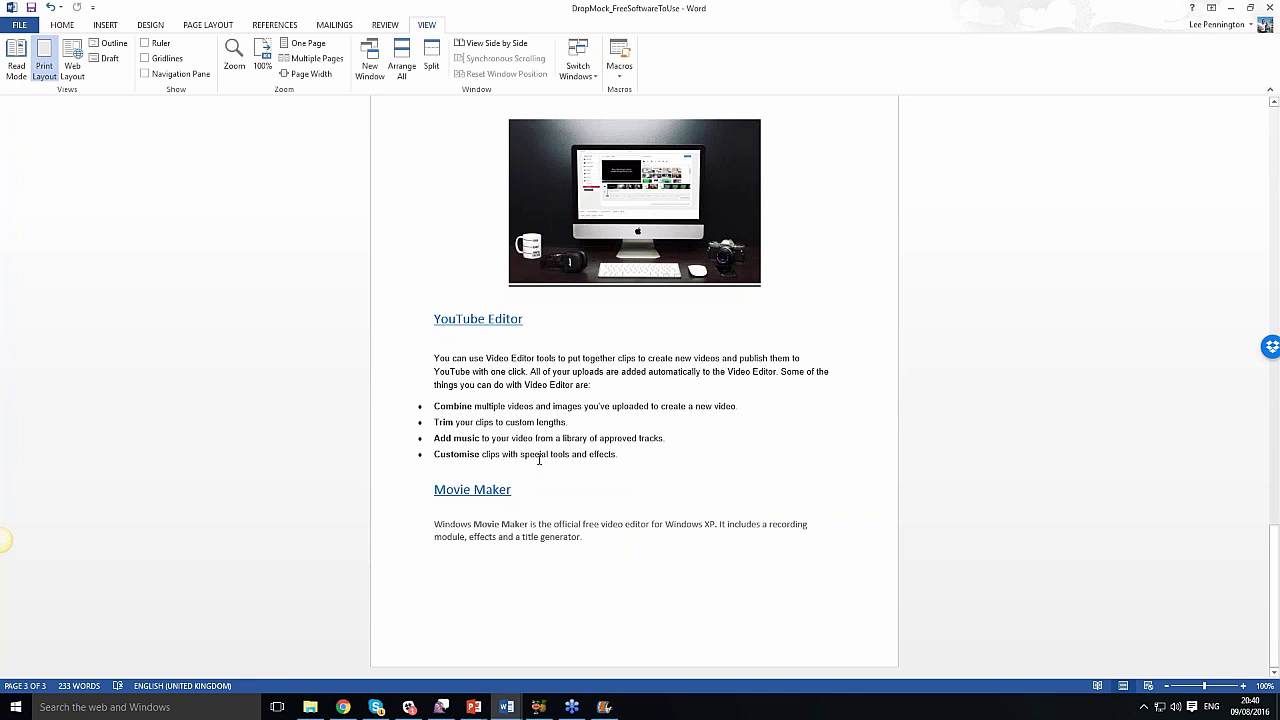
# Switch to Movie Maker and add the portfolio_finished video from the DropMock Images Videos folder to the project.
pyautogui.click(343, 707)
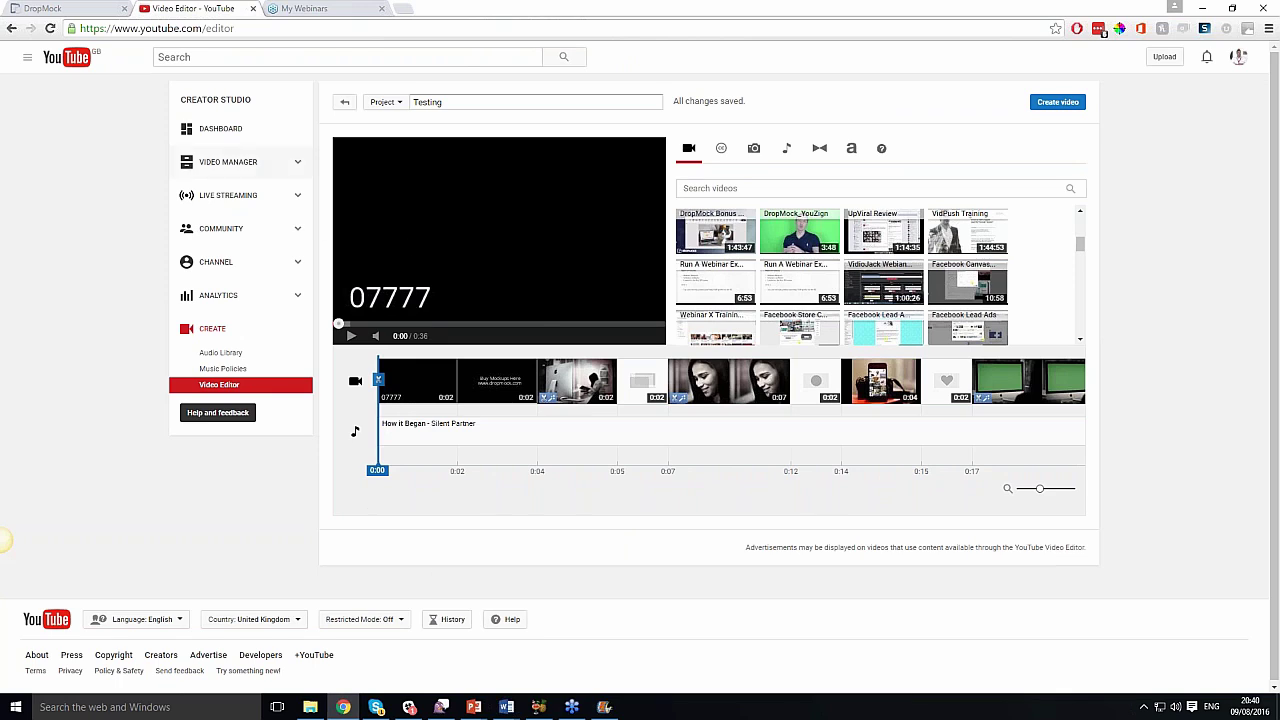
pyautogui.click(604, 706)
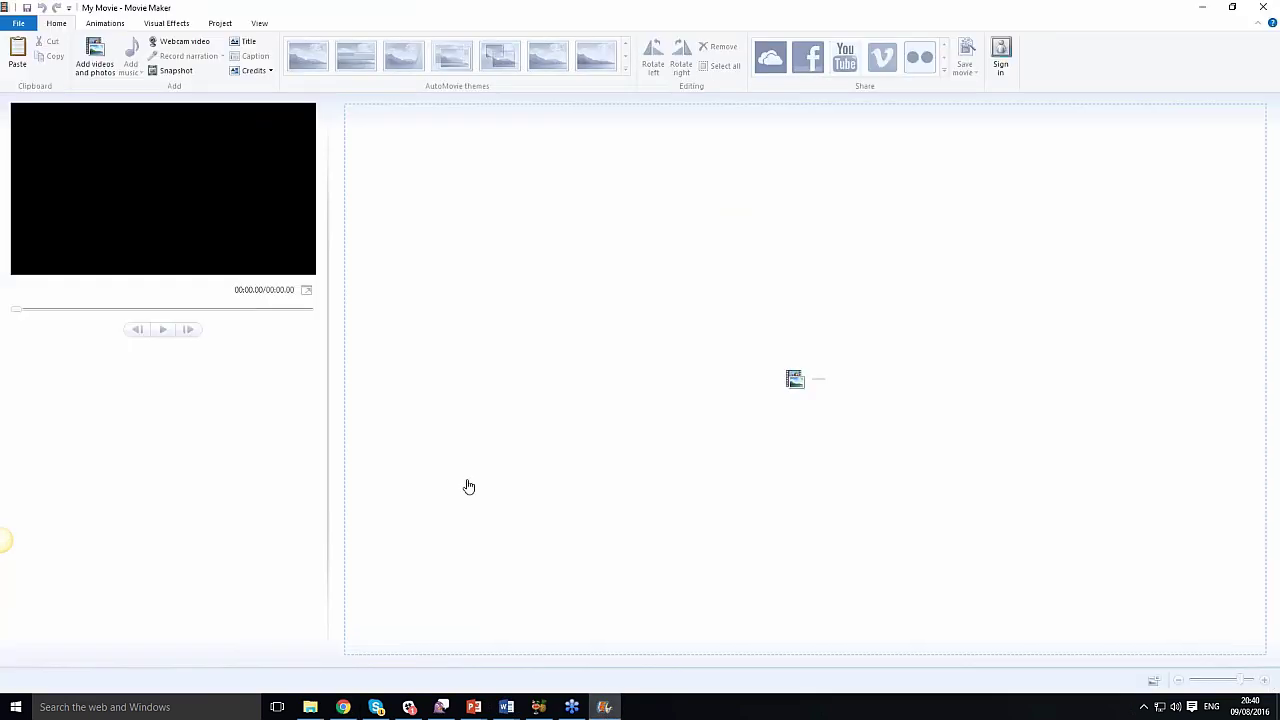
pyautogui.click(93, 60)
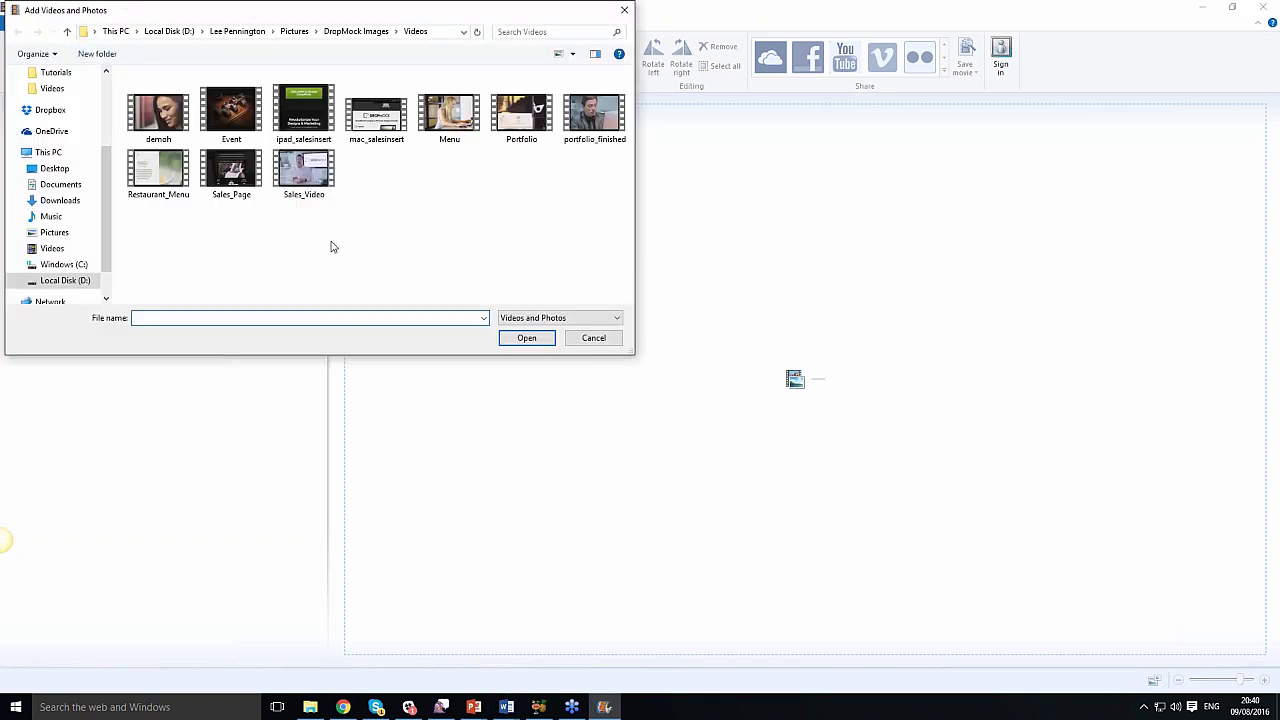
pyautogui.click(606, 124)
pyautogui.click(527, 338)
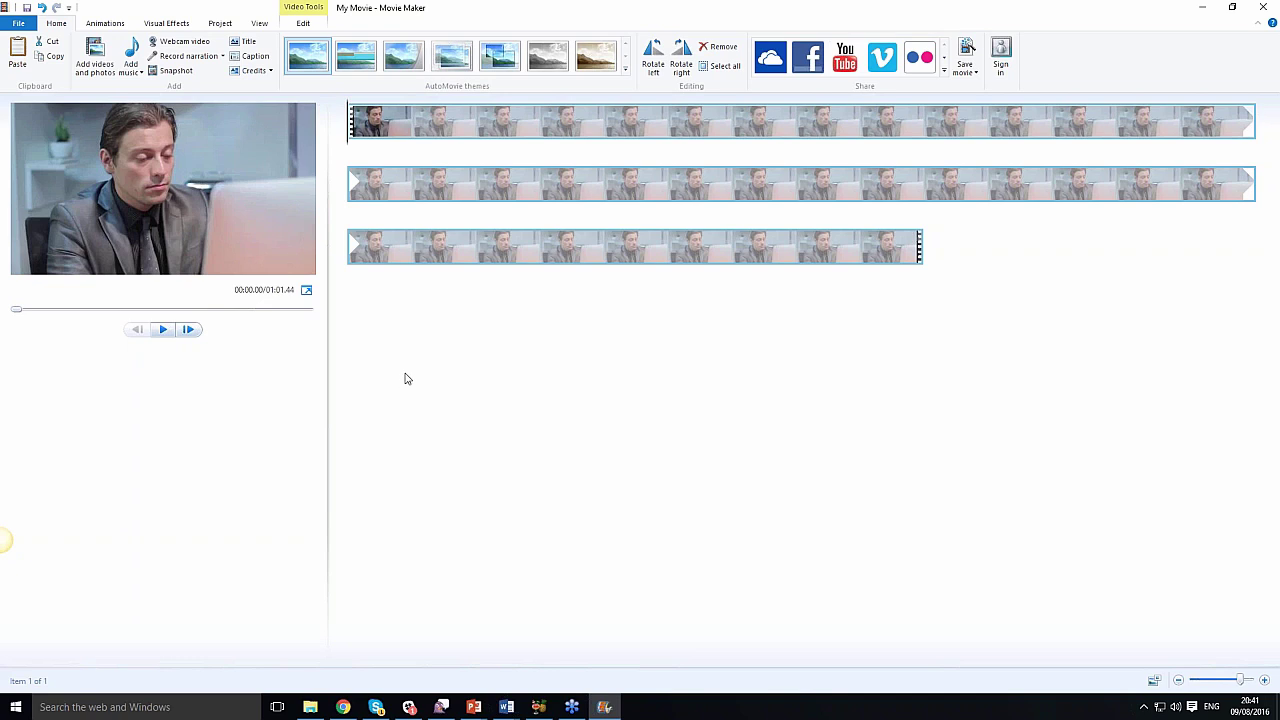
# Record about 29 seconds of narration over the video, save it under the suggested name, and play back the start.
pyautogui.click(186, 58)
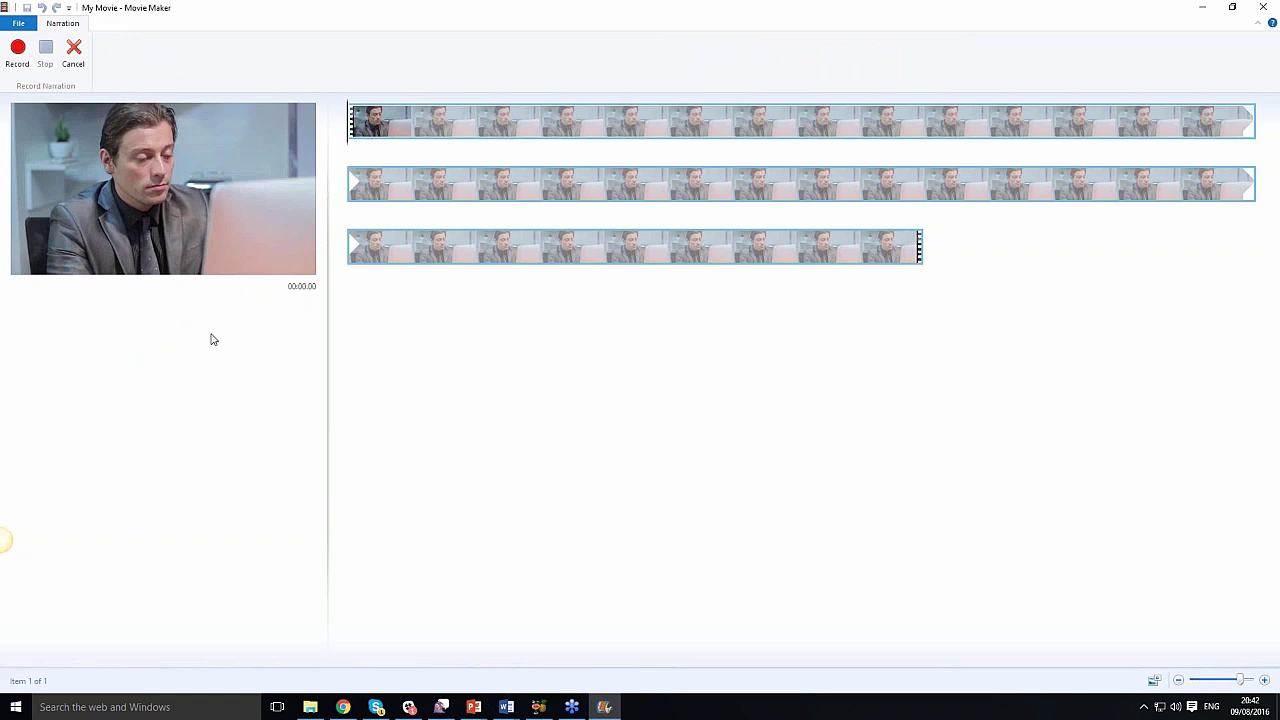
pyautogui.click(20, 55)
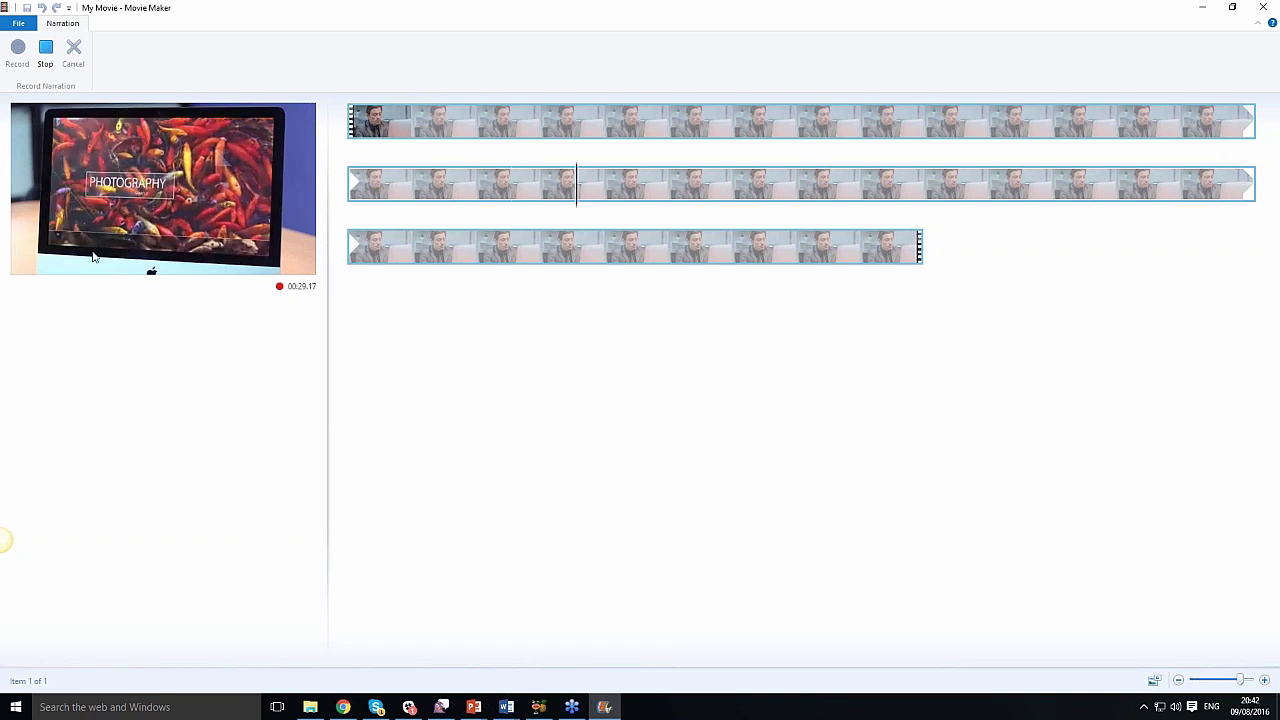
pyautogui.click(45, 50)
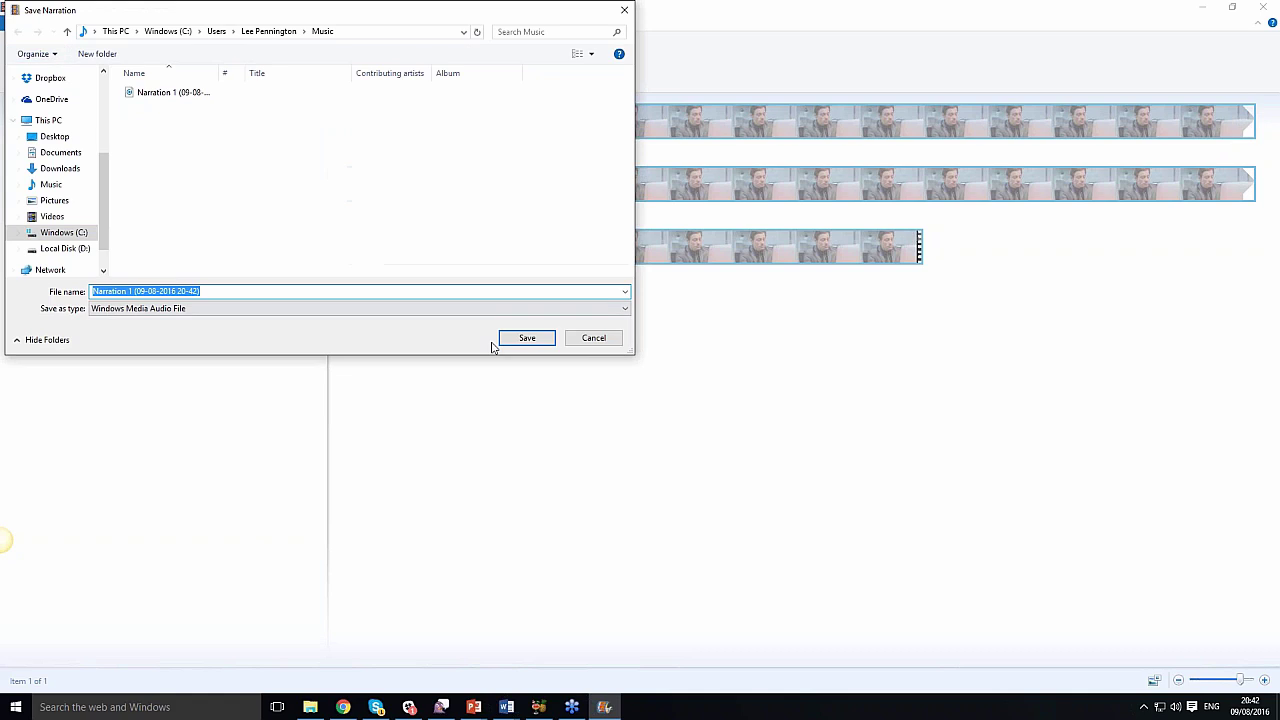
pyautogui.click(523, 340)
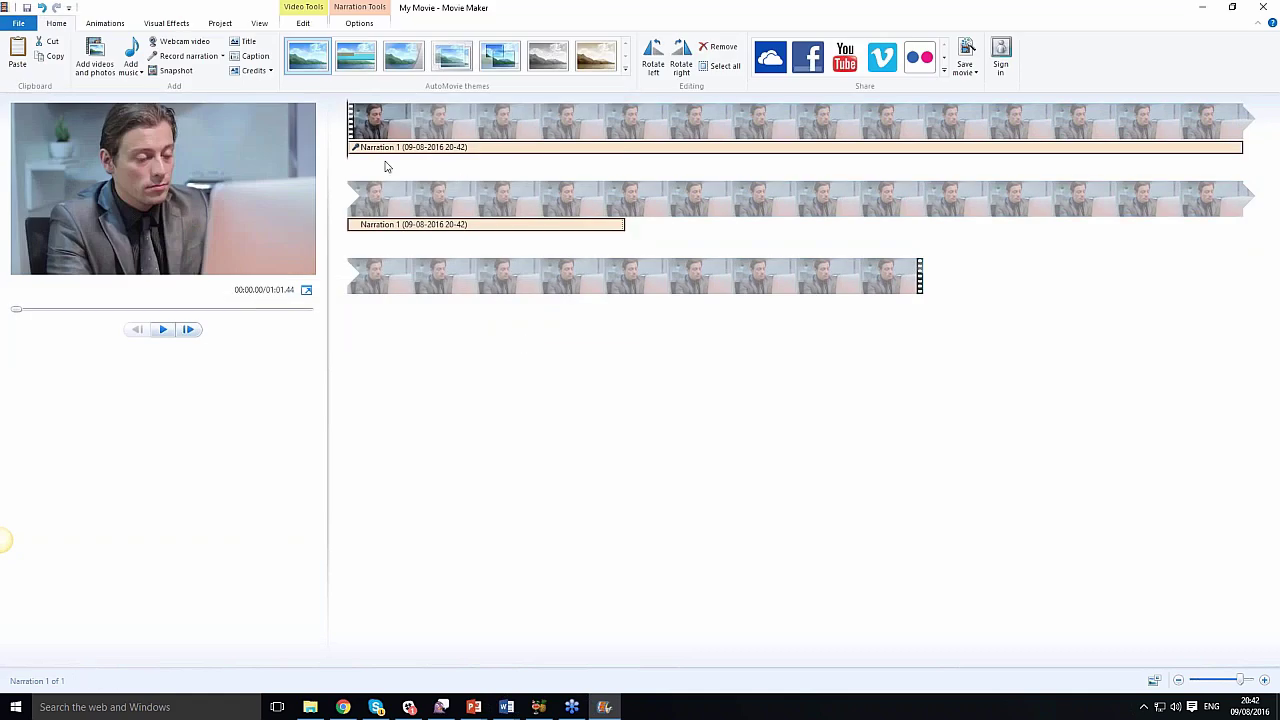
pyautogui.click(165, 331)
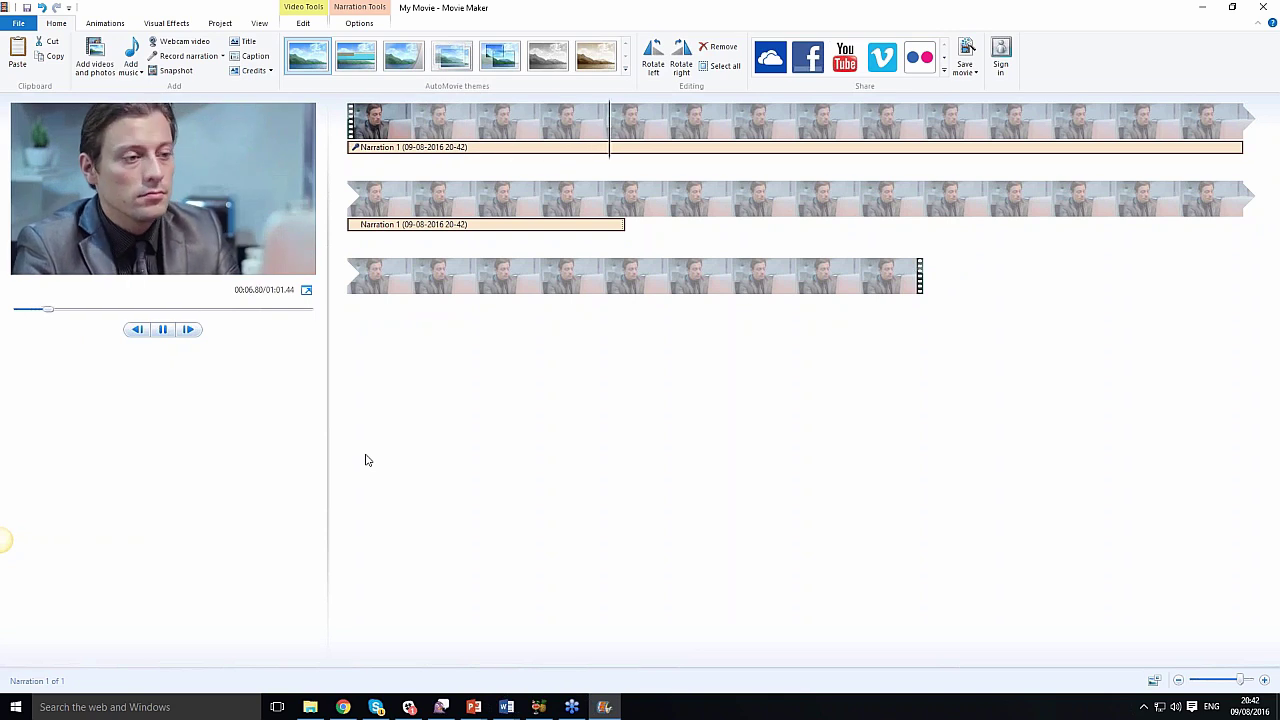
pyautogui.click(161, 330)
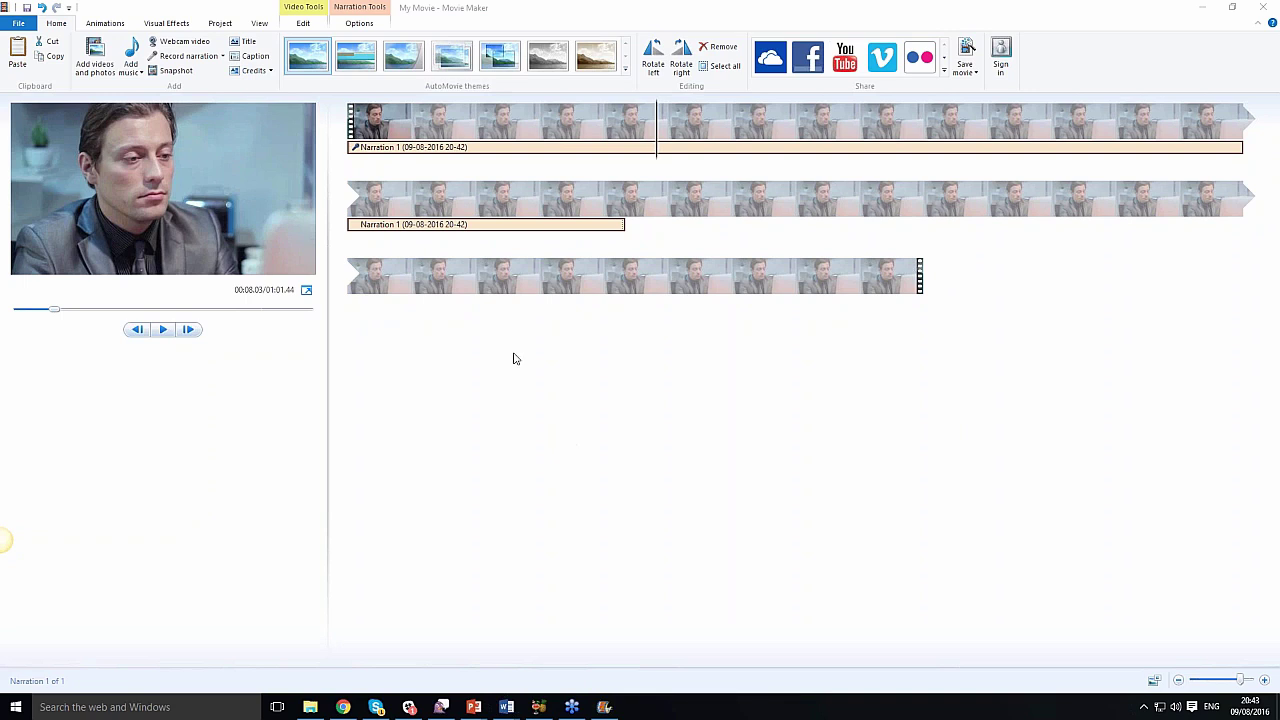
# Find music for the project on Free Music Archive and download the recently added track "Burlesque" as an MP3.
pyautogui.click(133, 76)
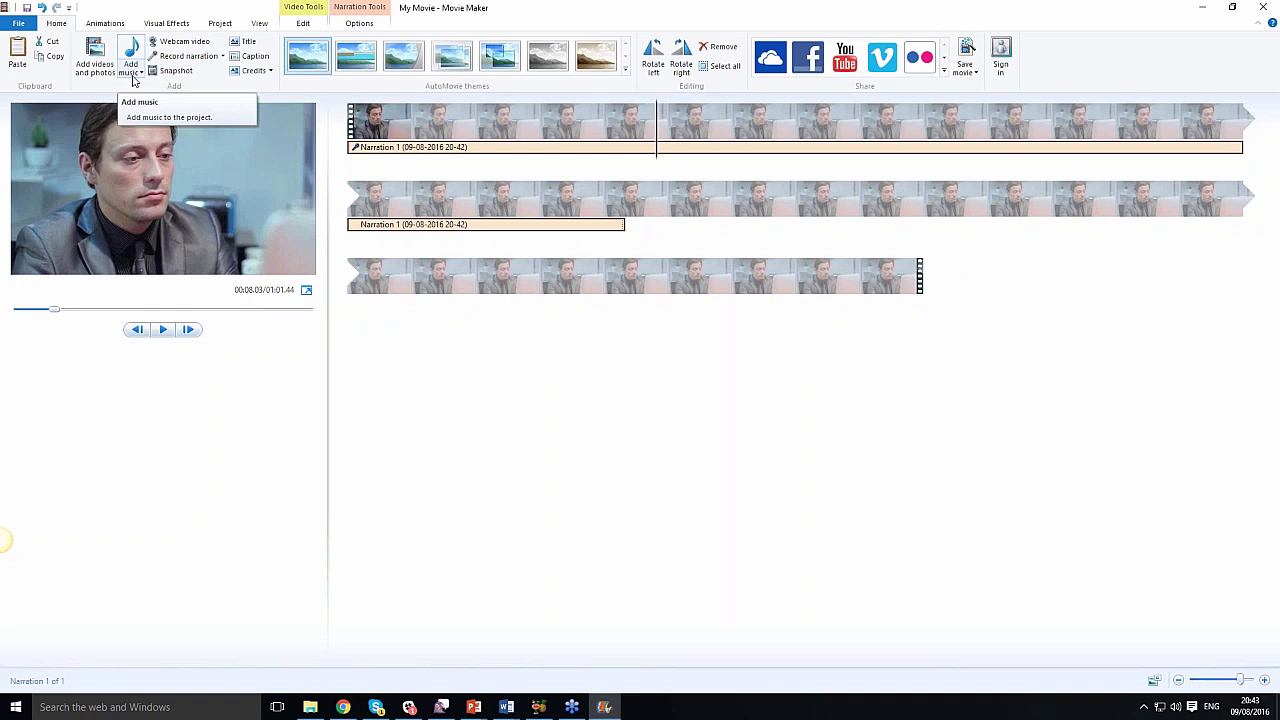
pyautogui.click(135, 72)
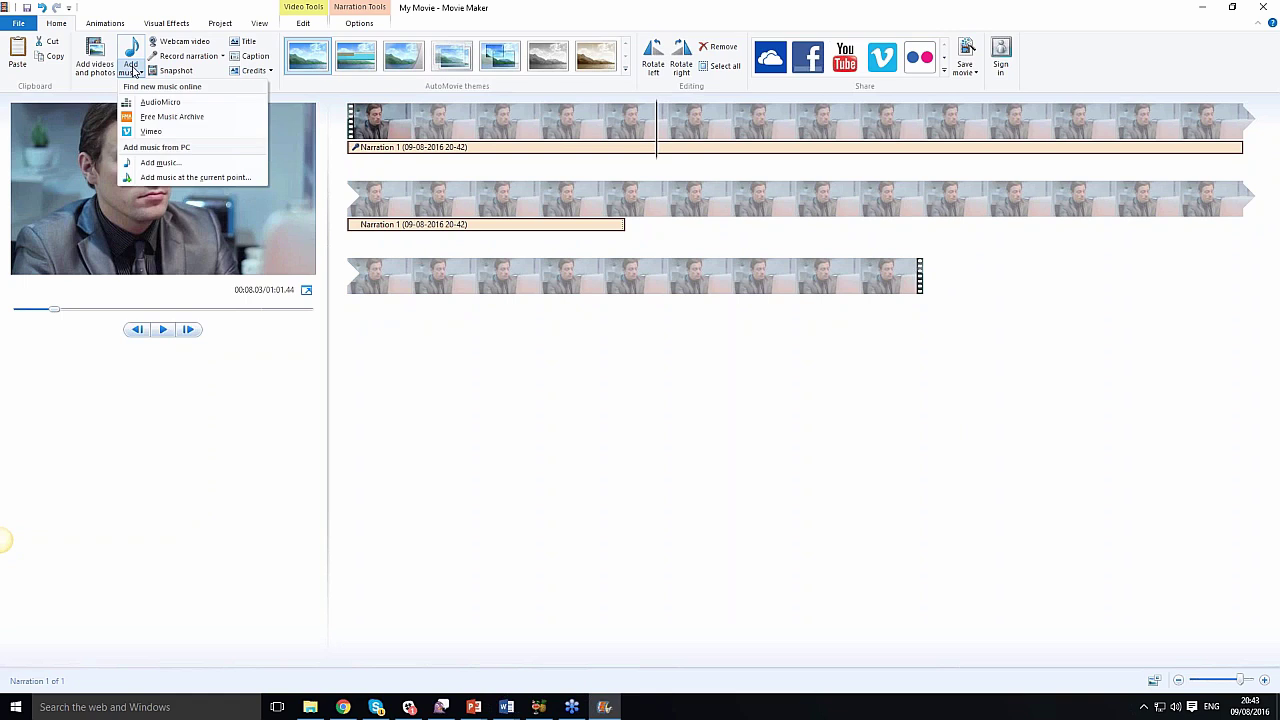
pyautogui.click(188, 121)
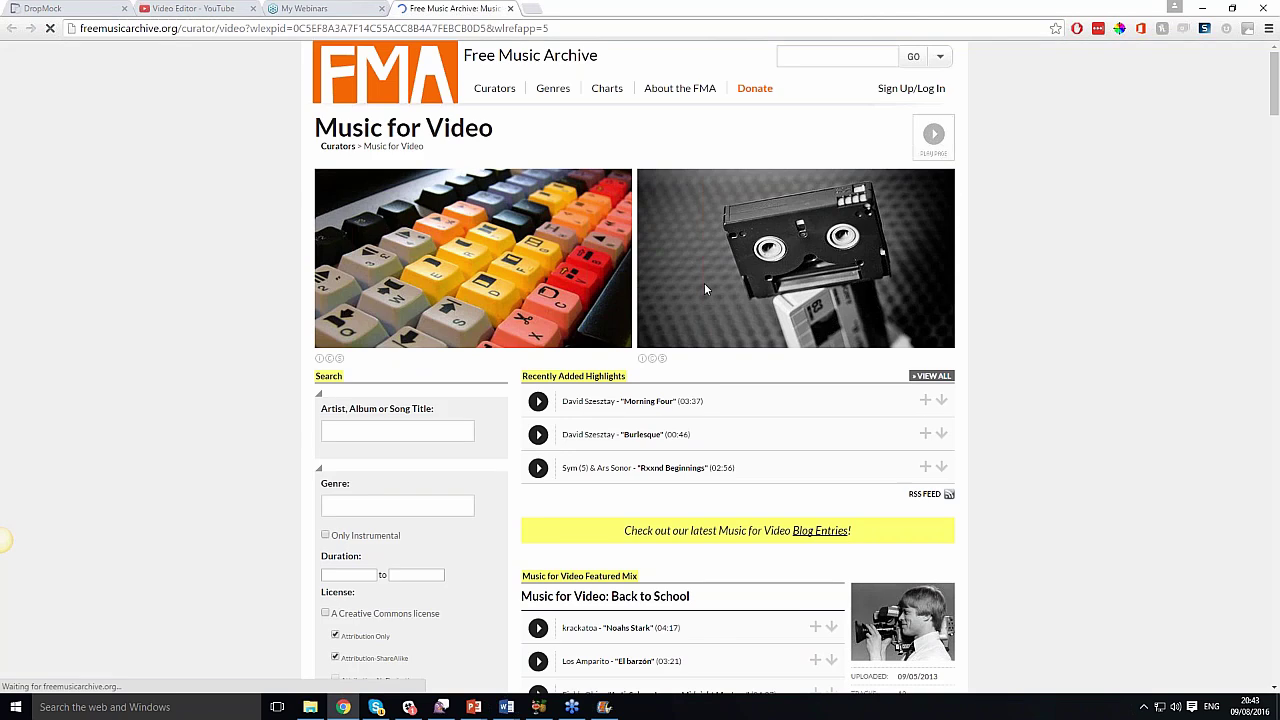
pyautogui.scroll(-2, 703, 320)
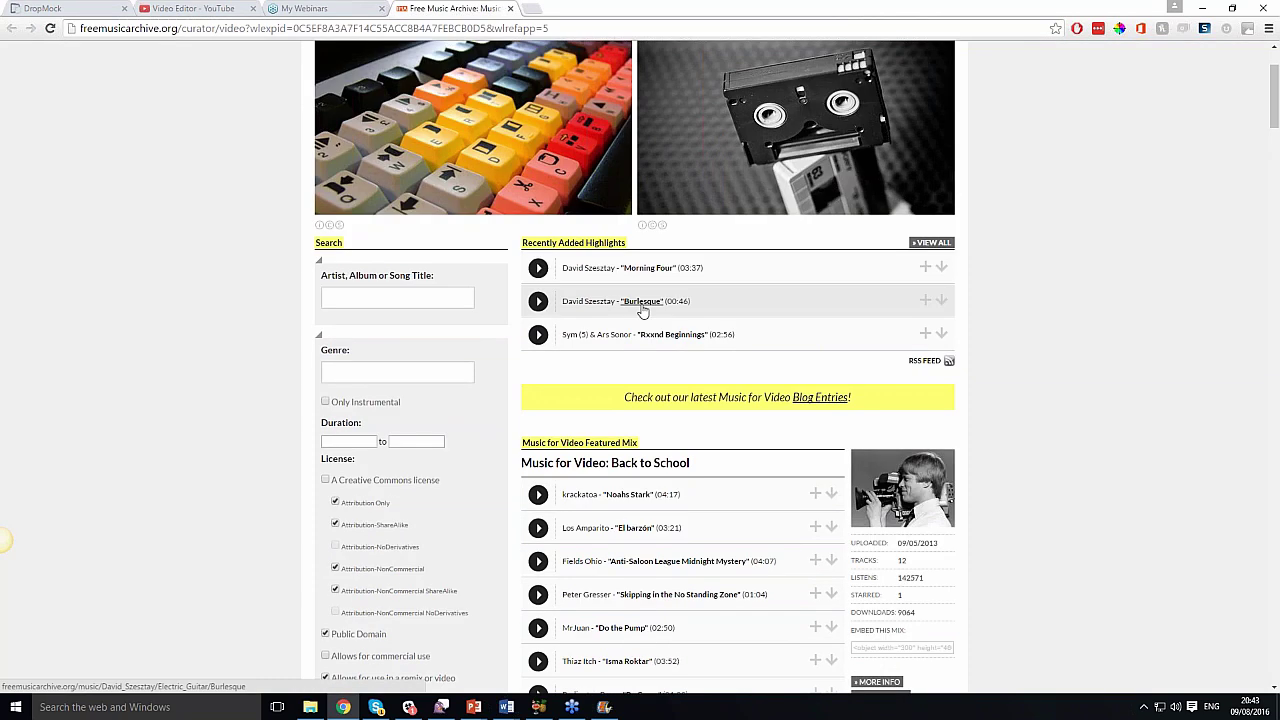
pyautogui.click(641, 302)
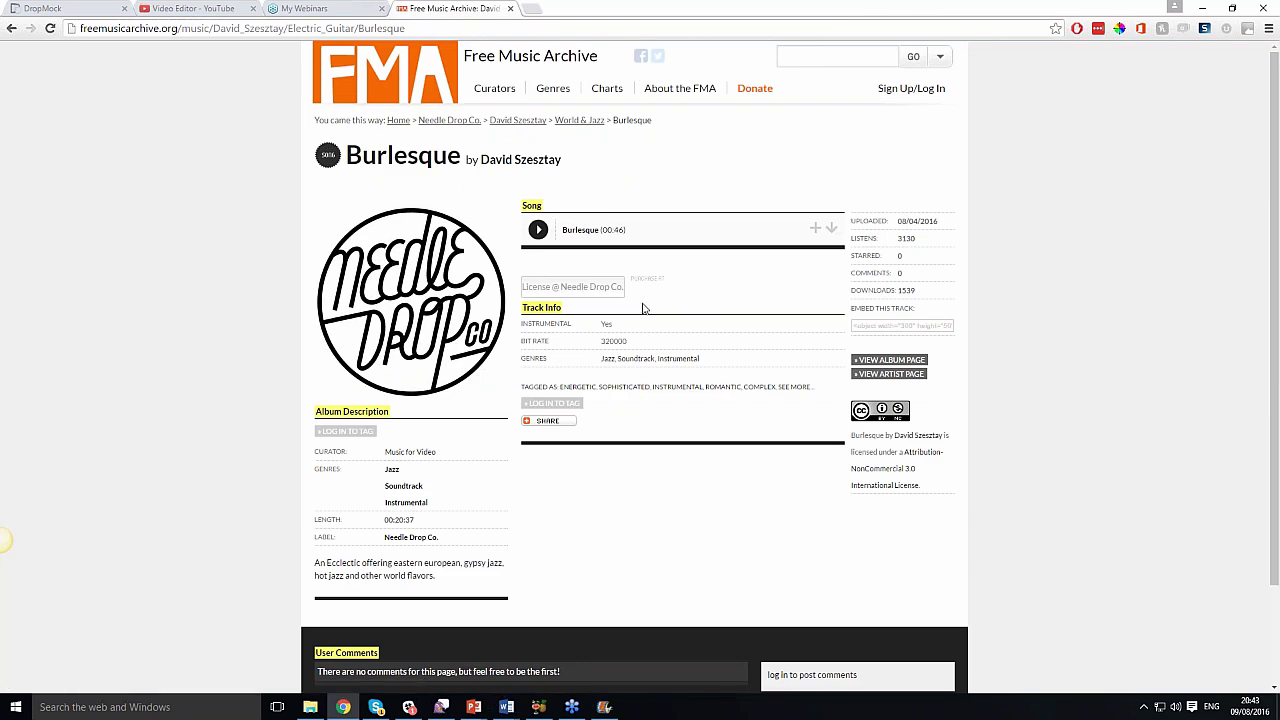
pyautogui.click(832, 230)
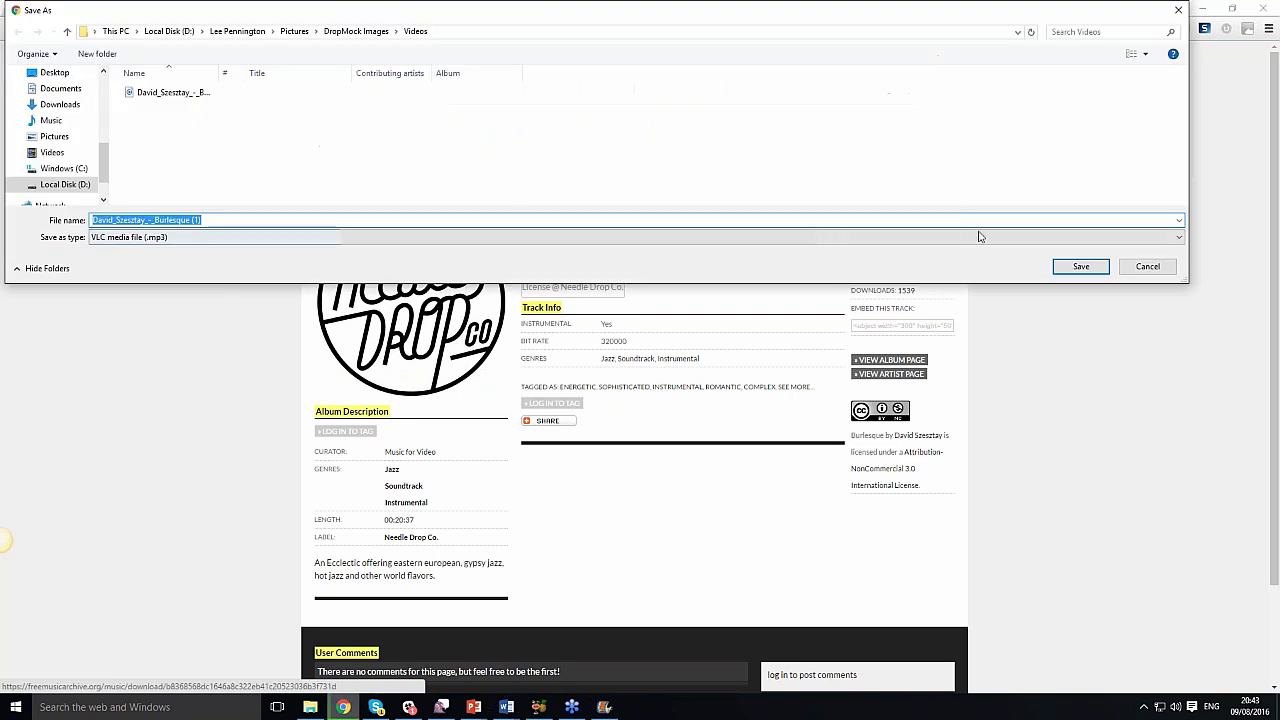
pyautogui.click(1081, 266)
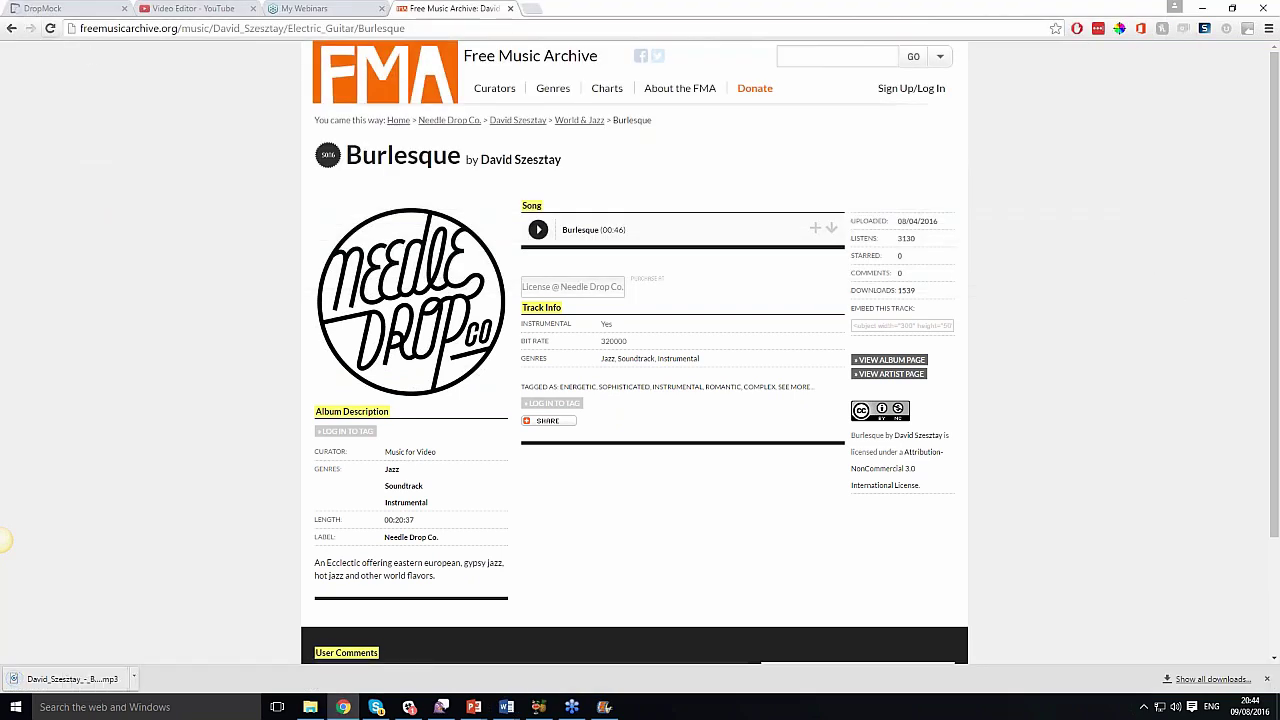
# Return to Movie Maker, add the downloaded Burlesque (1) music file to the project, and preview the opening seconds.
pyautogui.click(604, 707)
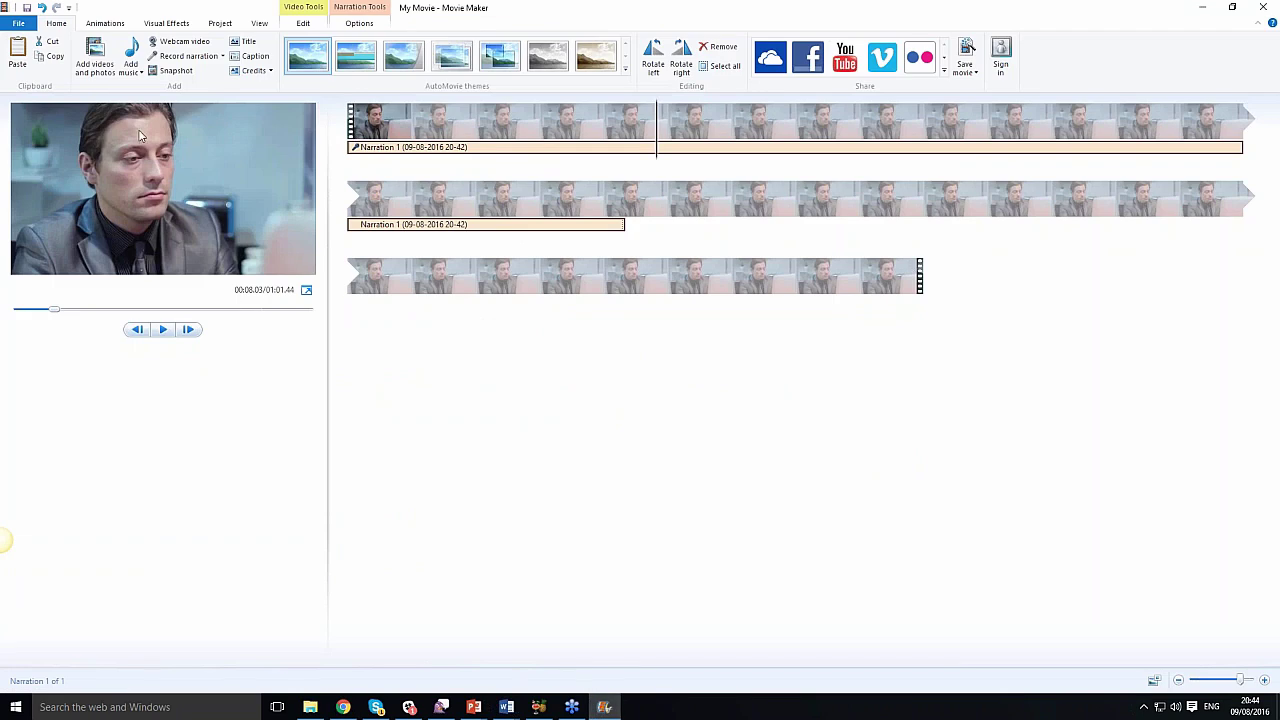
pyautogui.click(127, 71)
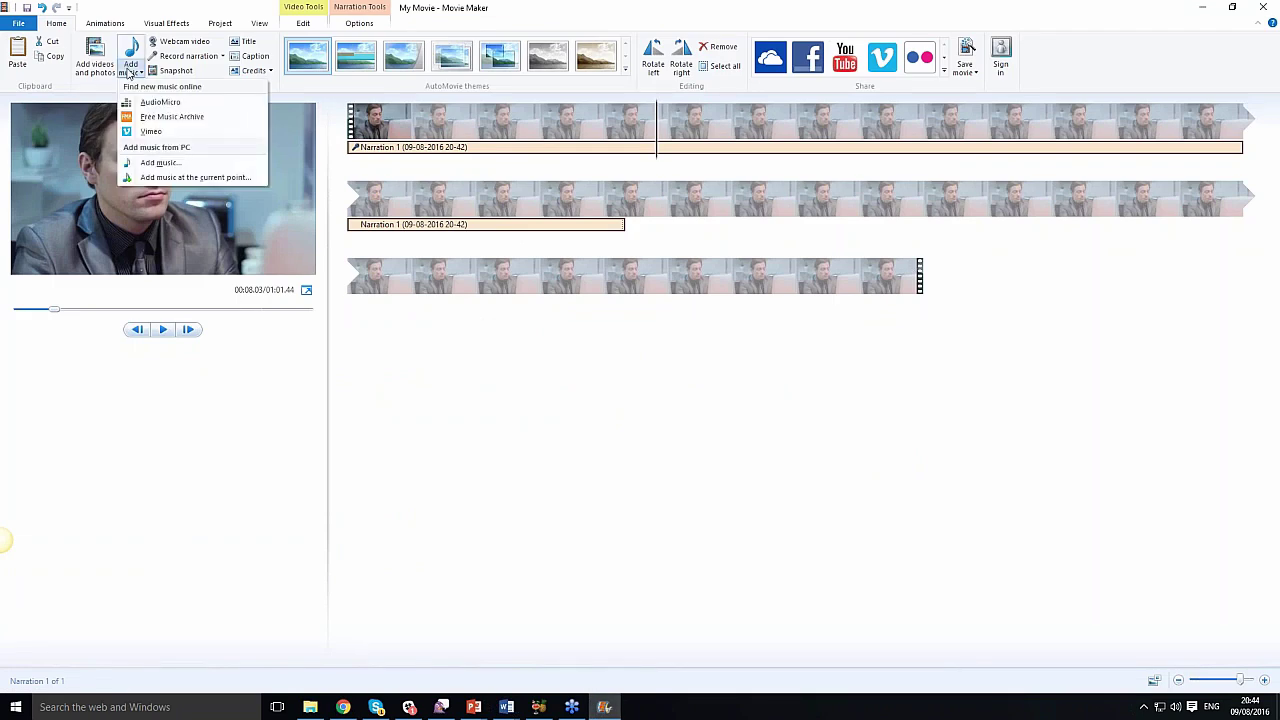
pyautogui.click(199, 163)
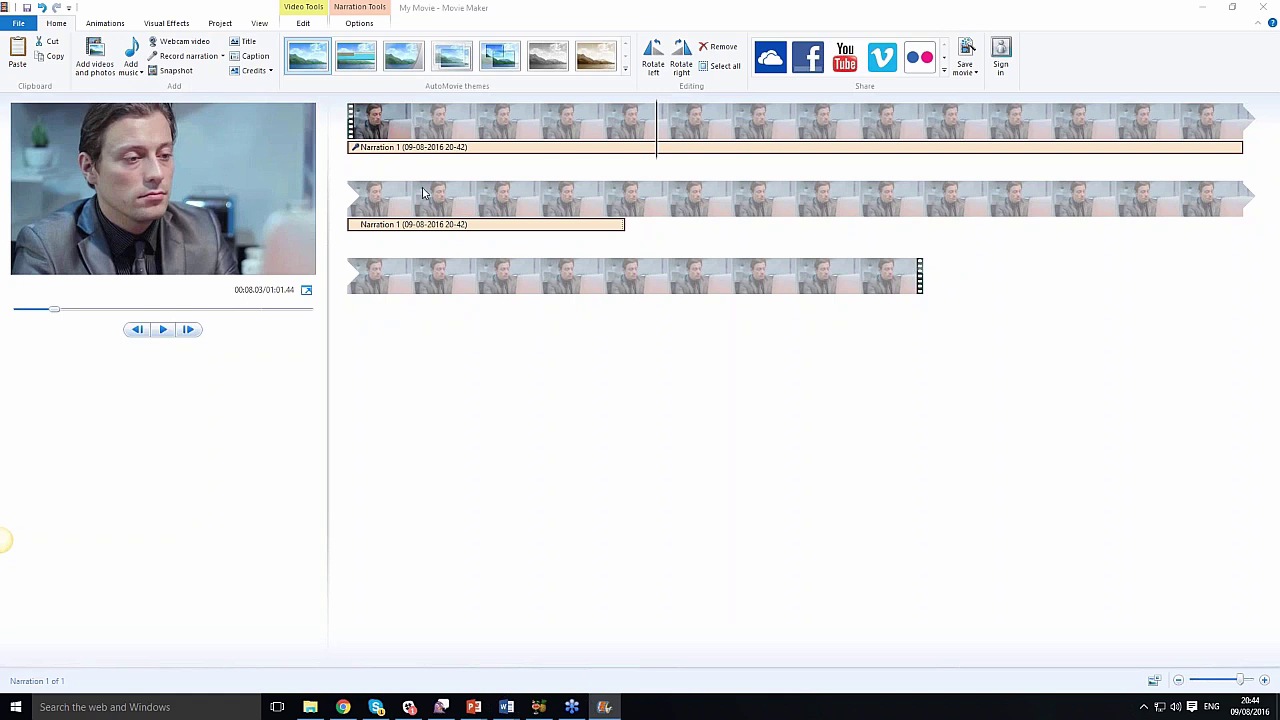
pyautogui.click(132, 60)
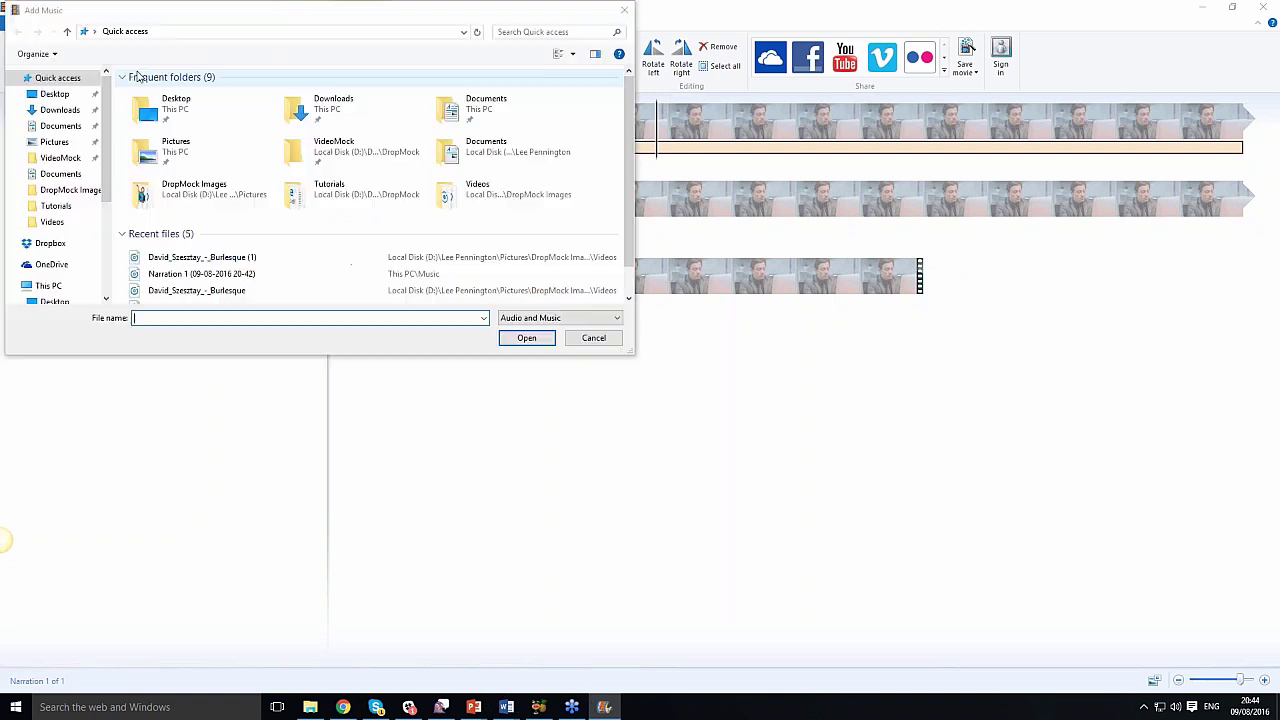
pyautogui.click(268, 260)
pyautogui.click(526, 337)
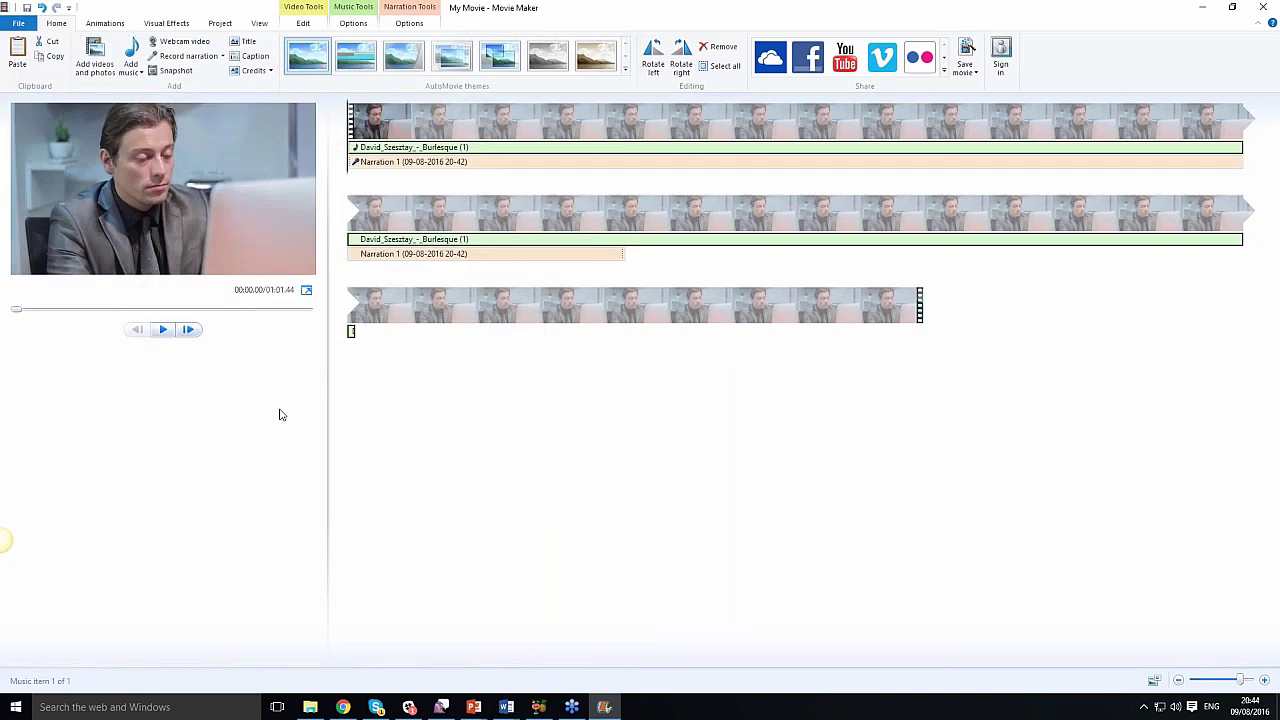
pyautogui.click(163, 331)
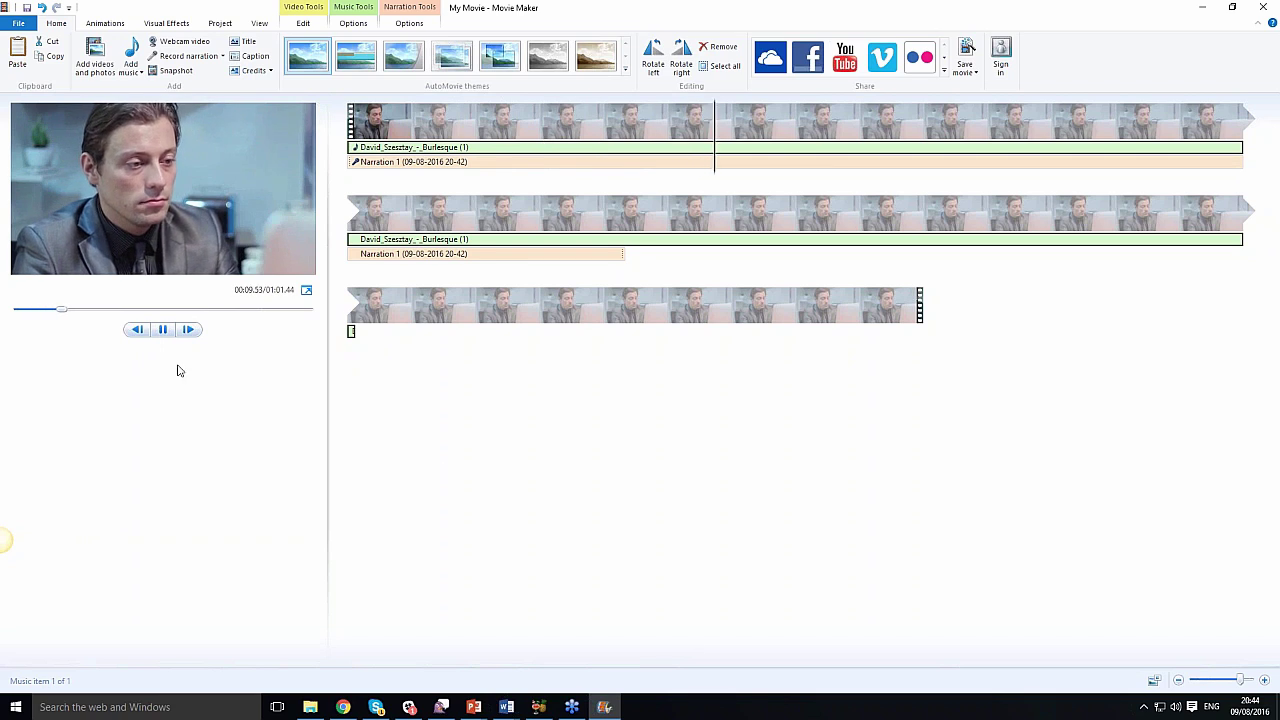
pyautogui.click(164, 331)
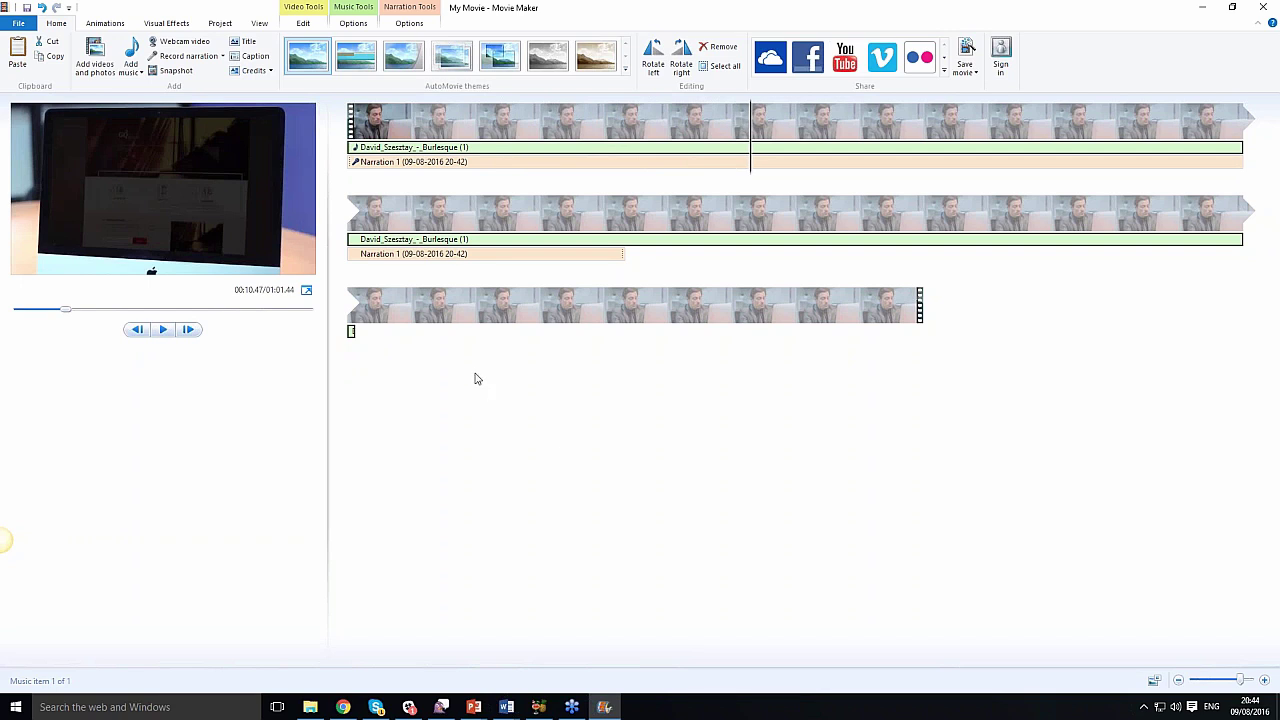
# Lower the volume of the Burlesque music track and preview how it mixes with the narration.
pyautogui.click(522, 150)
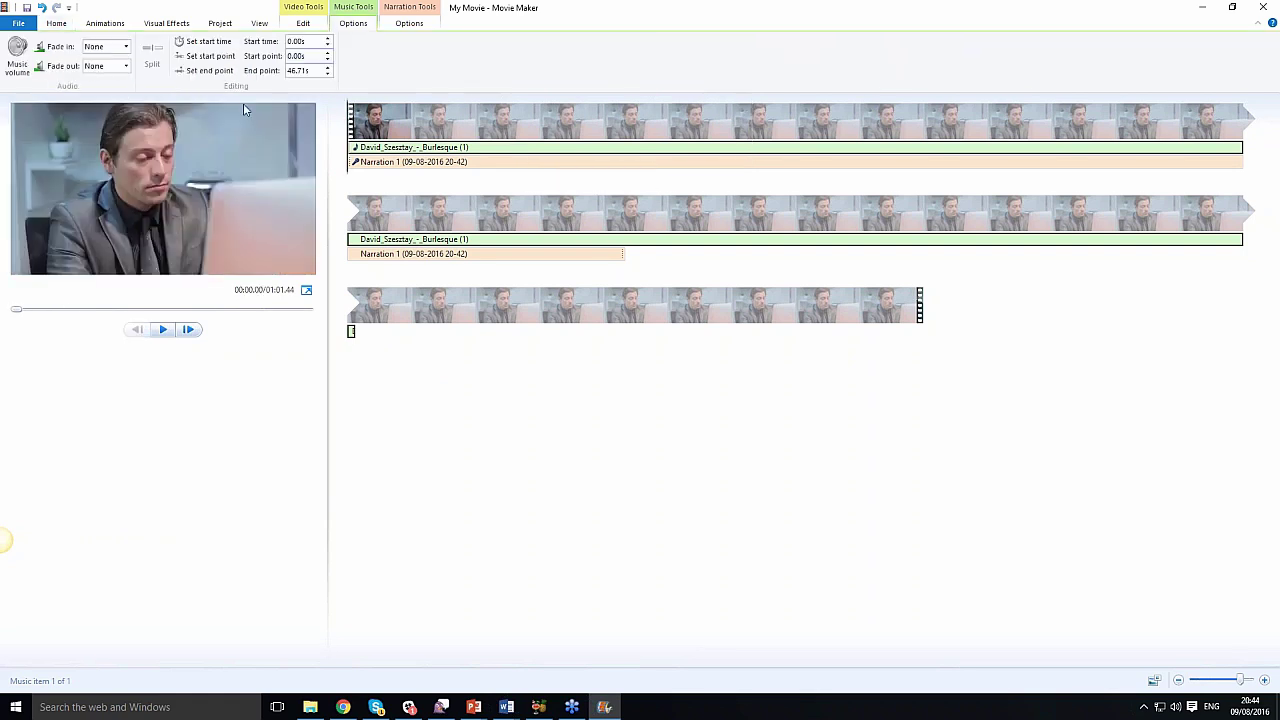
pyautogui.click(17, 70)
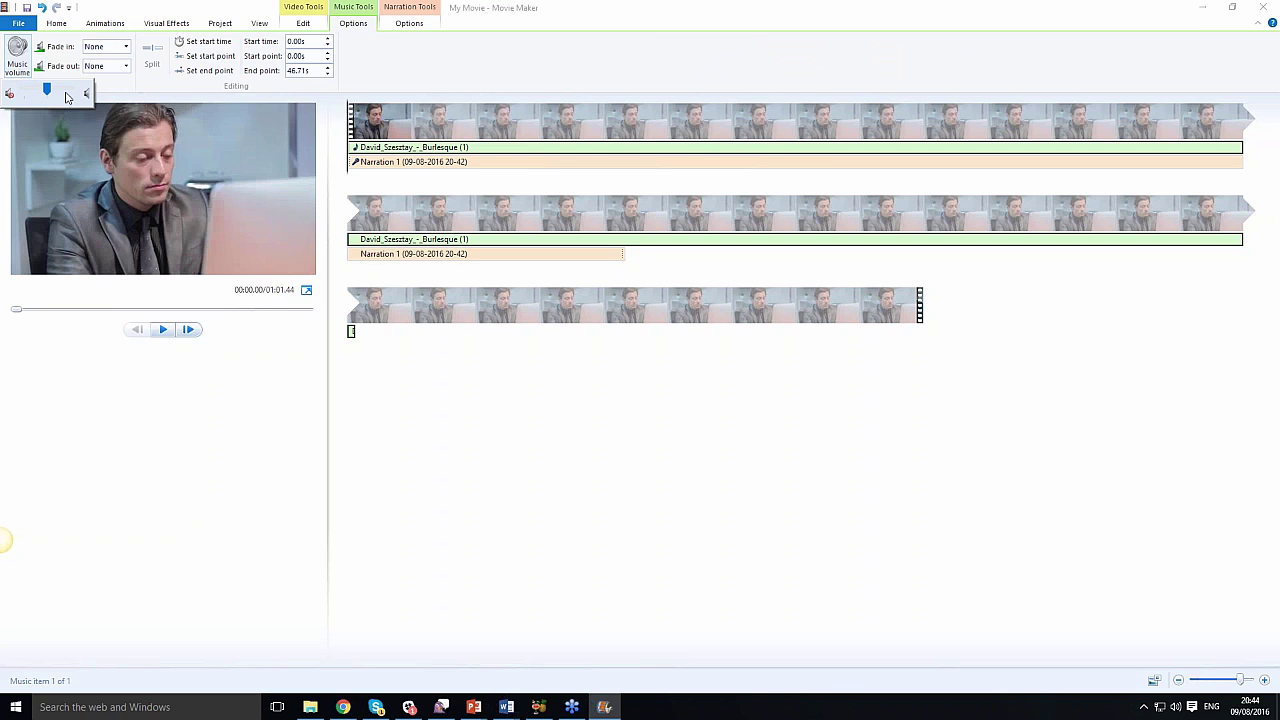
pyautogui.moveTo(69, 94); pyautogui.dragTo(27, 94)
pyautogui.click(164, 331)
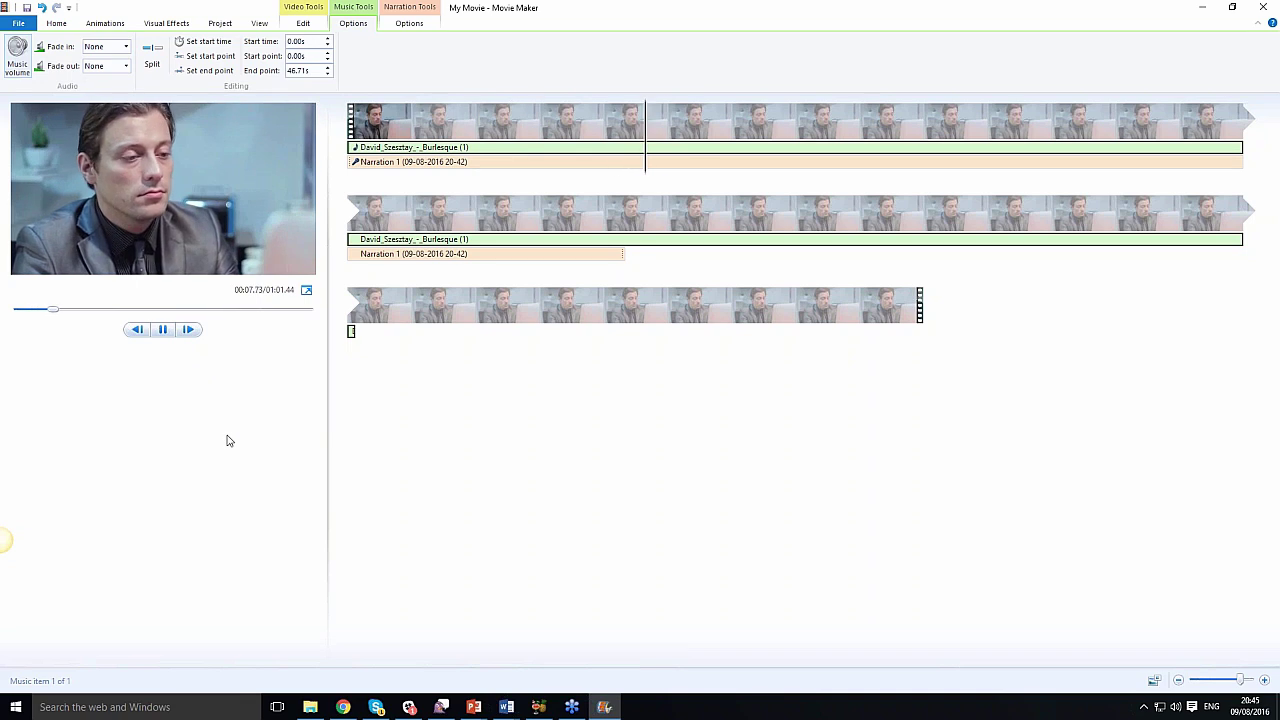
pyautogui.click(163, 332)
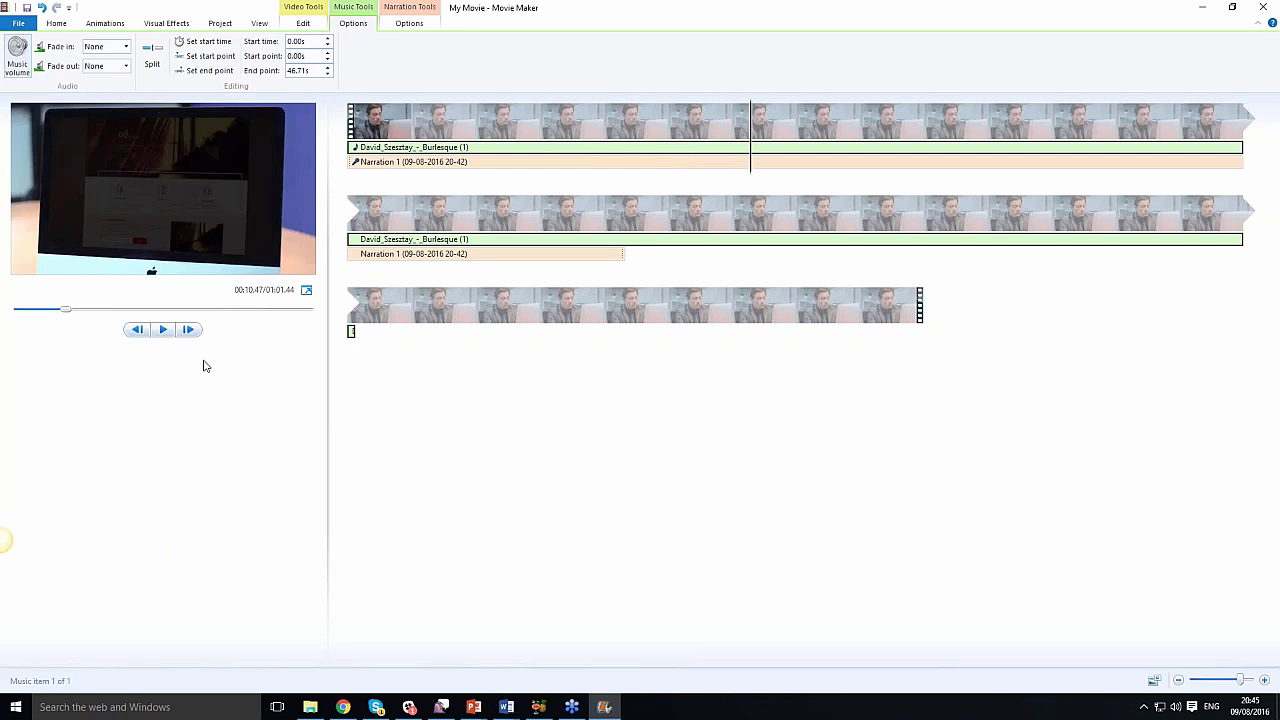
# Select the video clip with the playhead at 10 seconds and zoom in the timeline's time scale.
pyautogui.click(58, 23)
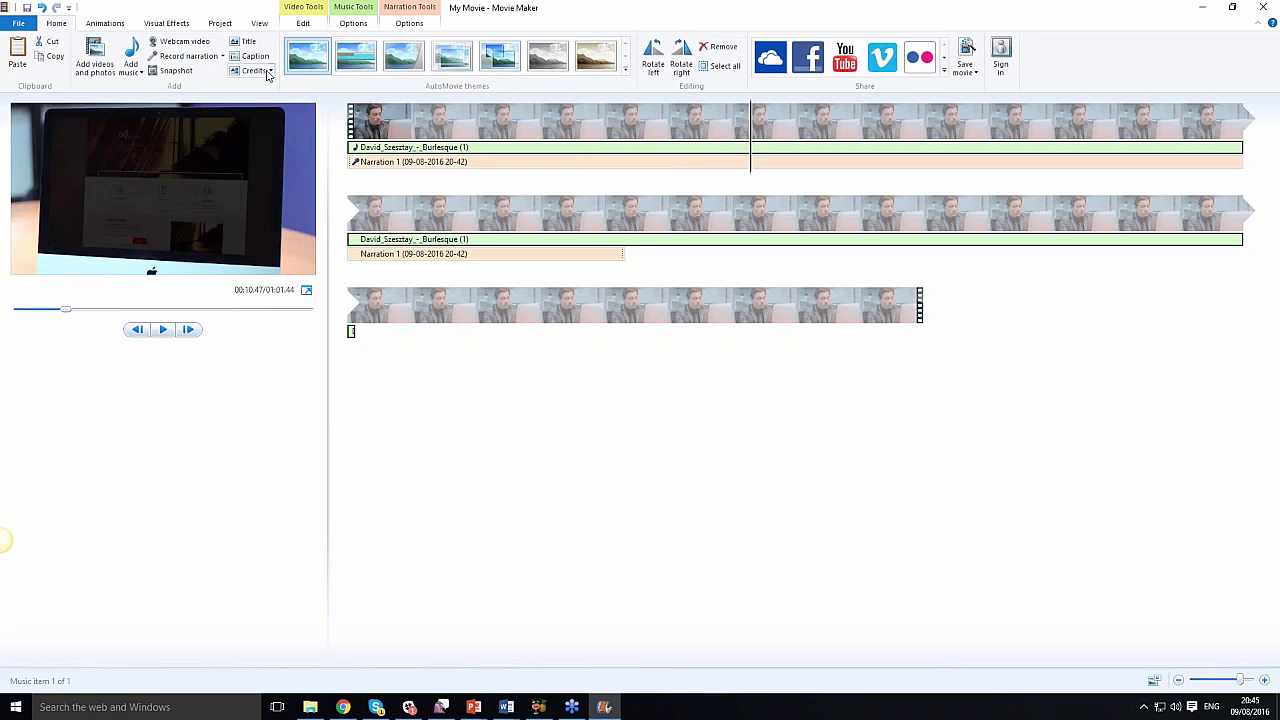
pyautogui.click(752, 128)
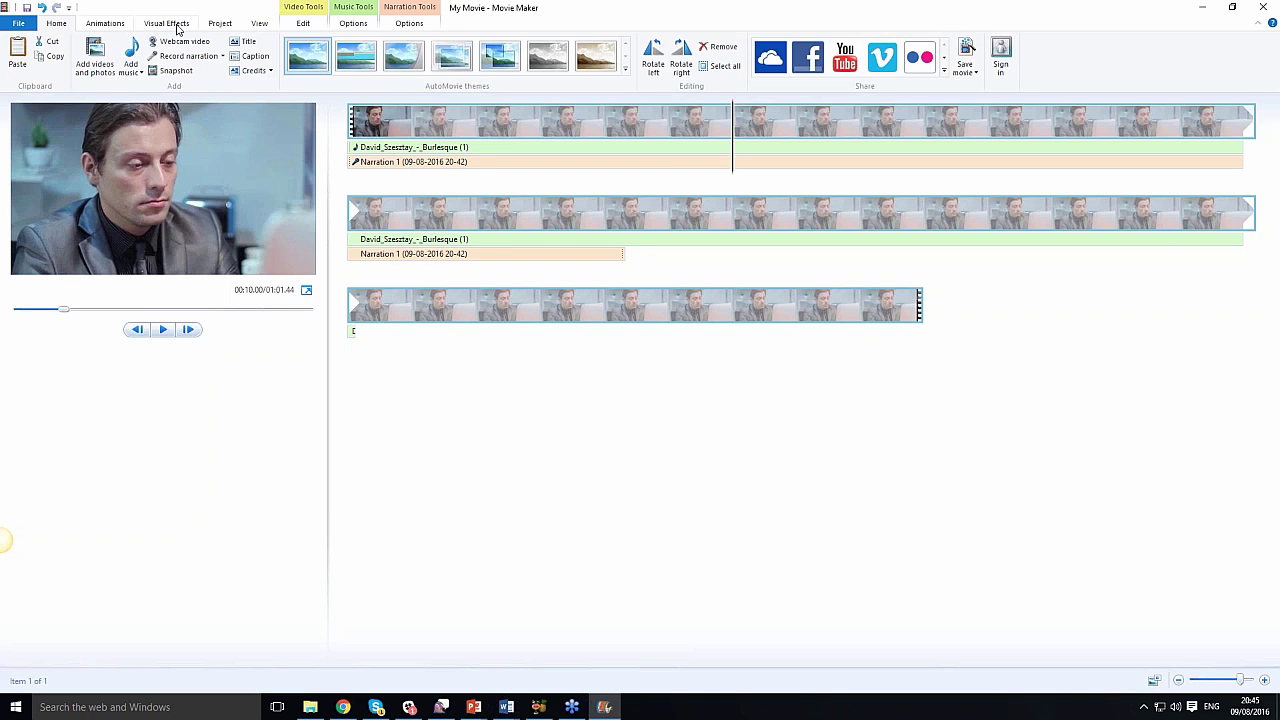
pyautogui.click(256, 25)
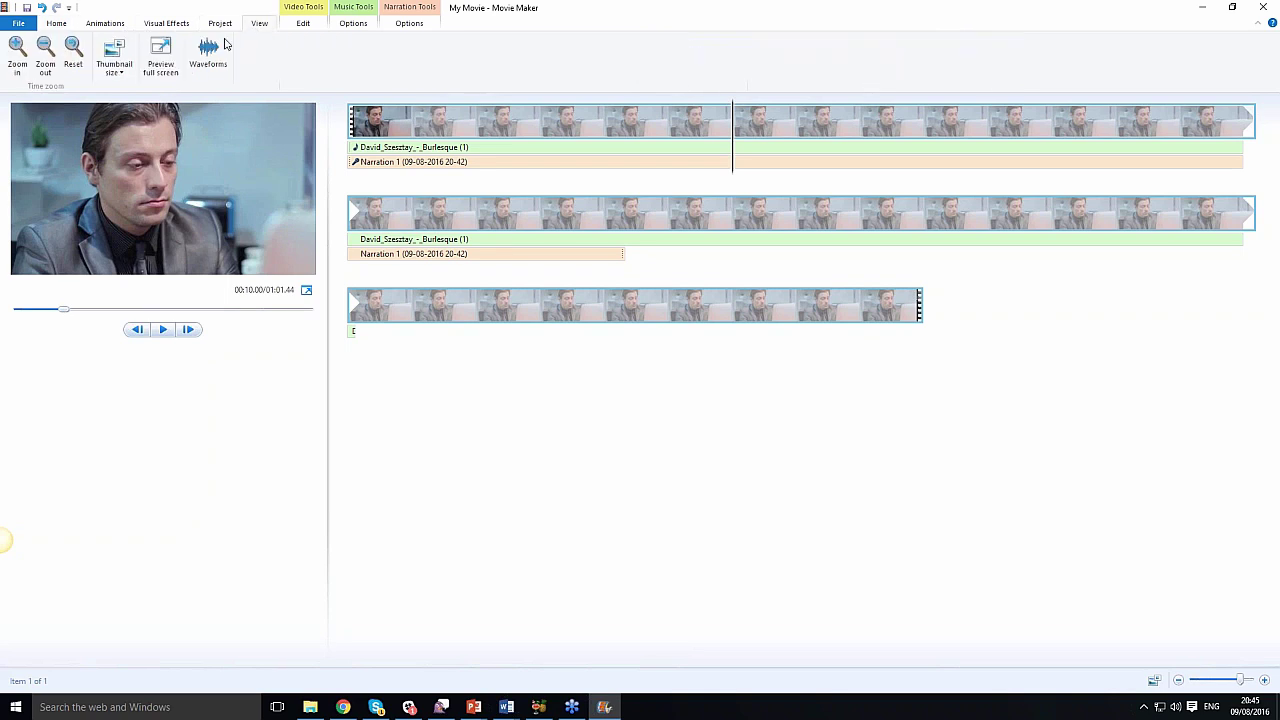
pyautogui.click(46, 62)
pyautogui.click(17, 52)
pyautogui.click(17, 52)
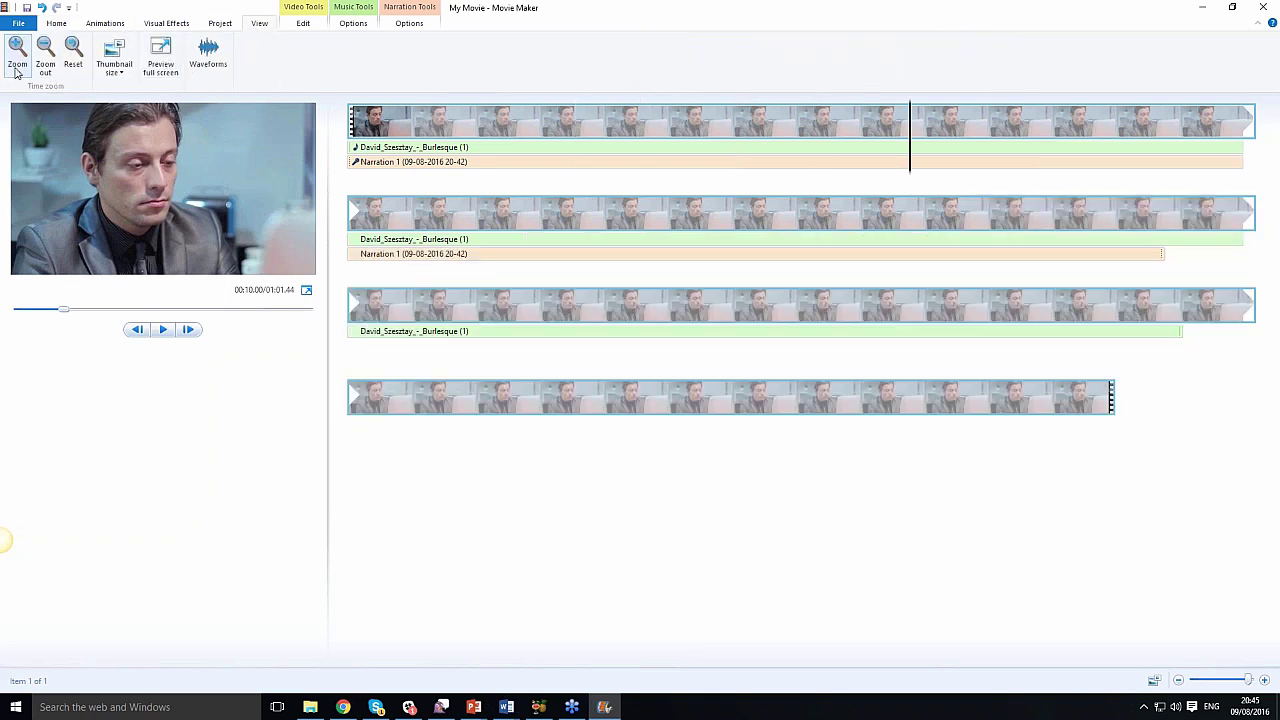
# Zoom in the timeline's time scale one more level and show the audio waveforms on the music and narration tracks.
pyautogui.click(17, 52)
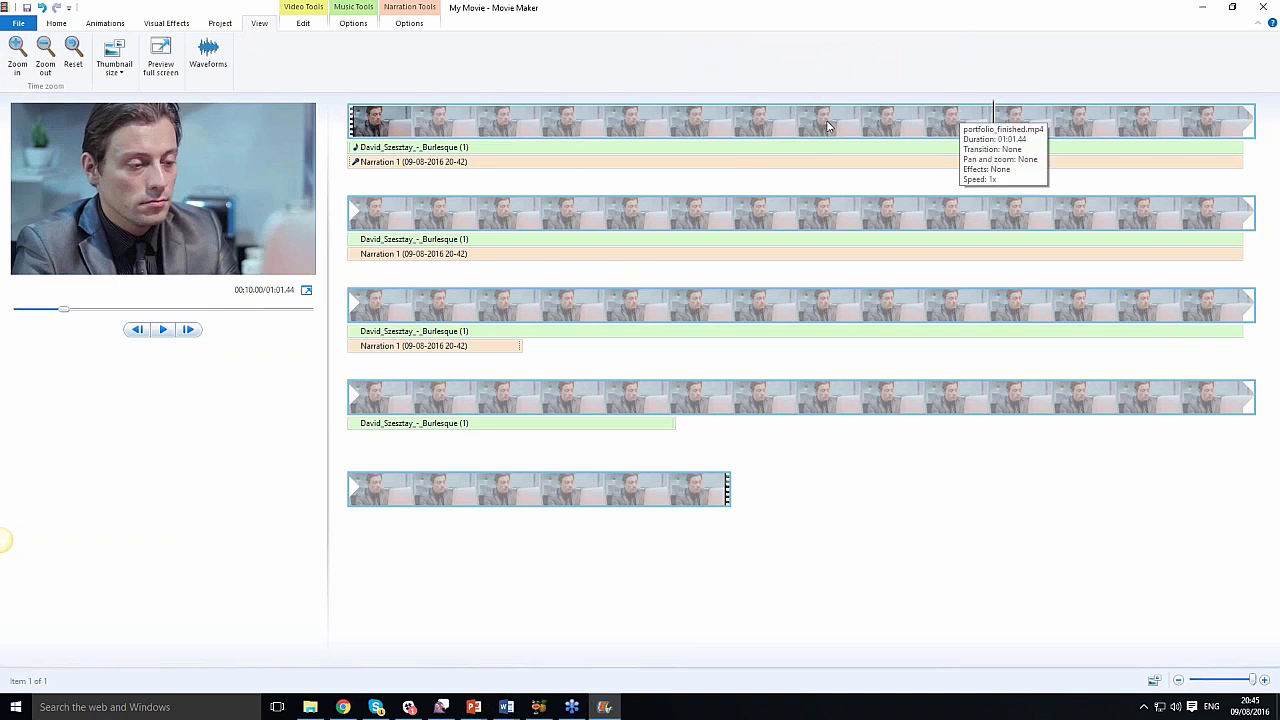
pyautogui.click(209, 58)
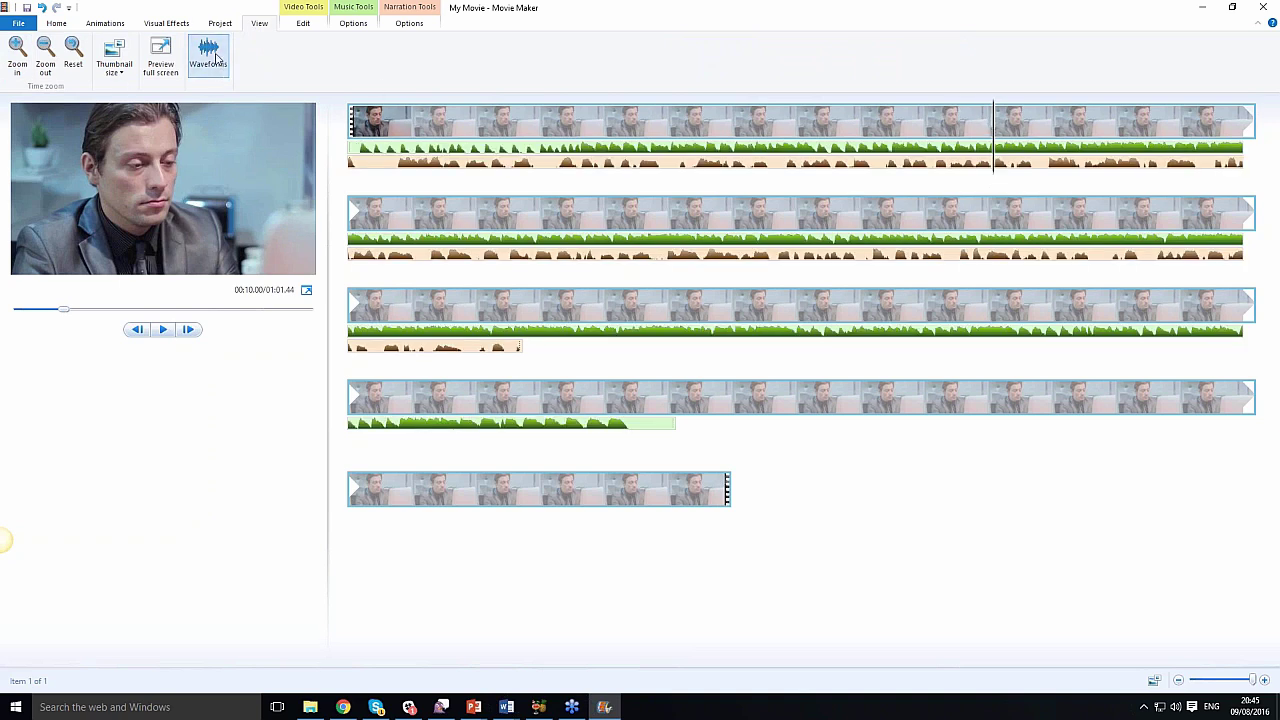
# Try a black-and-white visual effect on the clip with a short preview, and replace it with the red-and-yellow high-contrast effect.
pyautogui.click(179, 28)
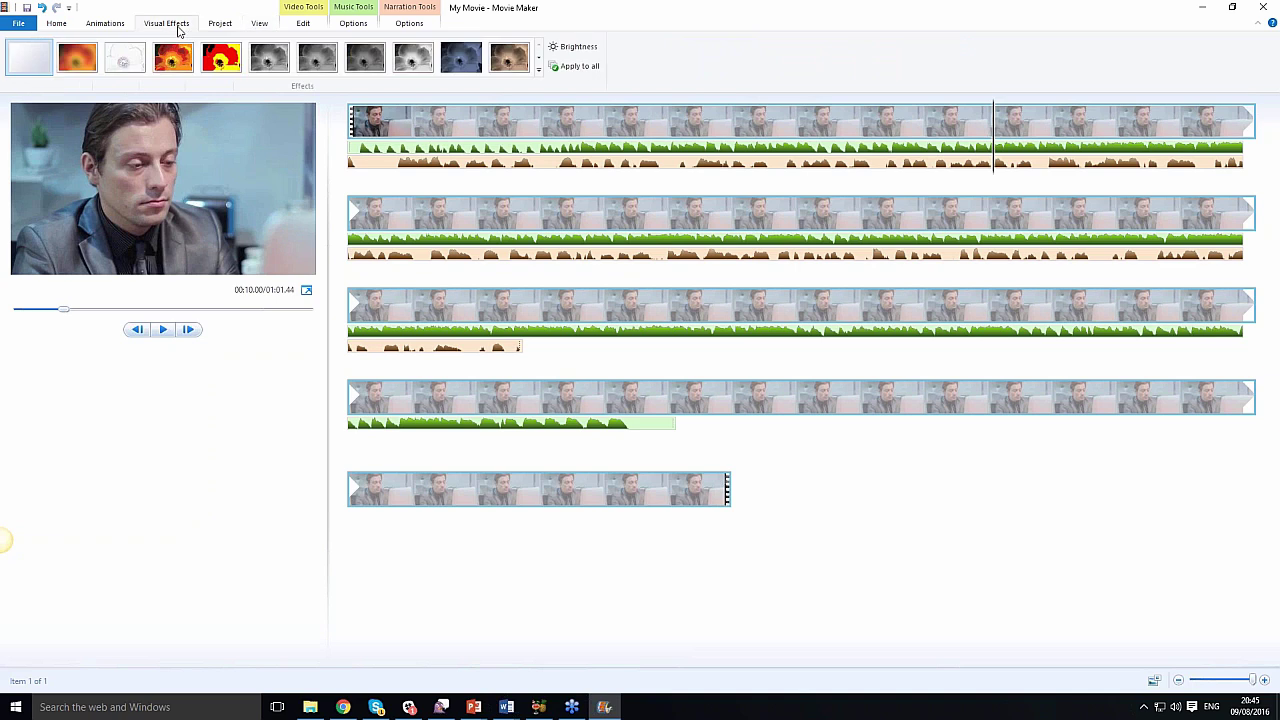
pyautogui.click(317, 57)
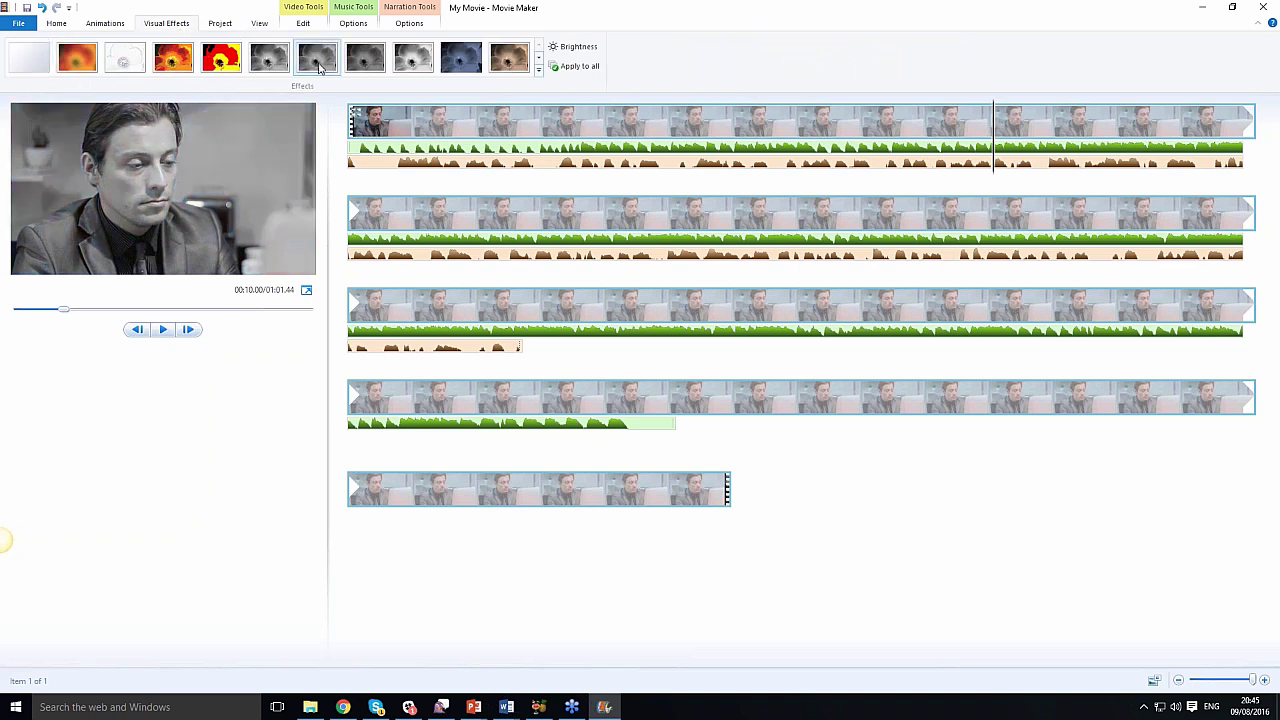
pyautogui.click(164, 331)
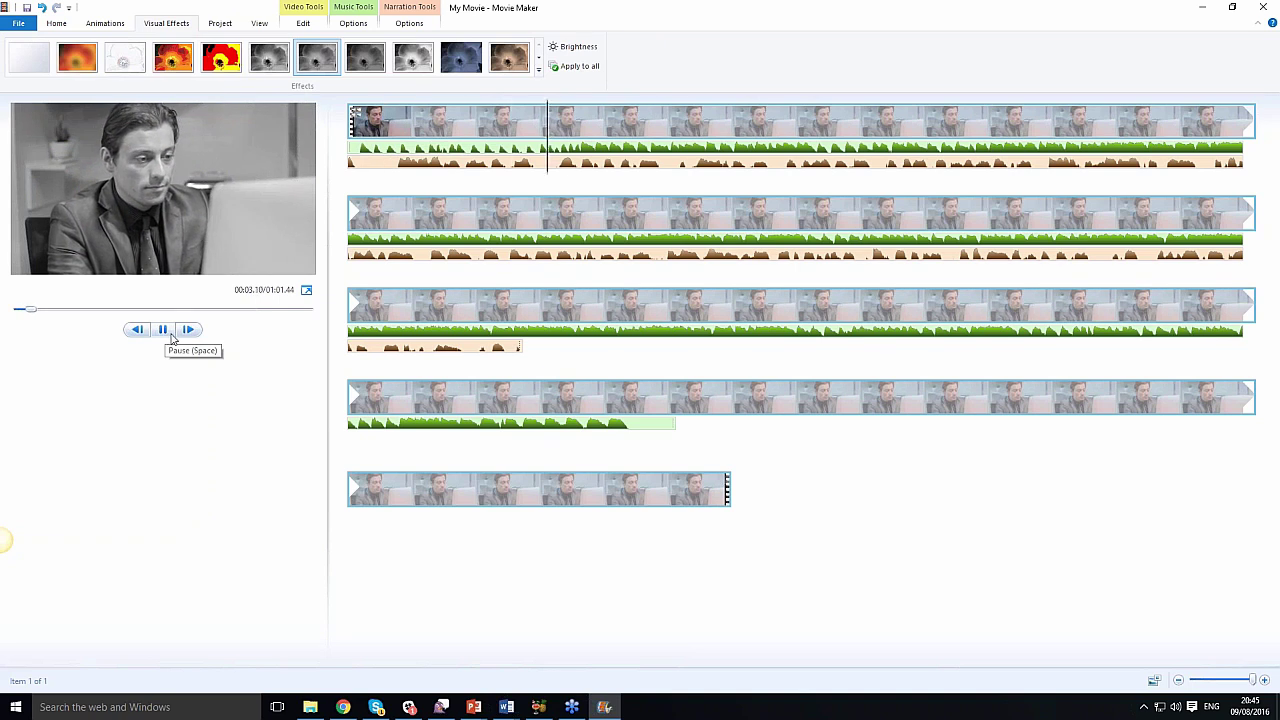
pyautogui.click(236, 68)
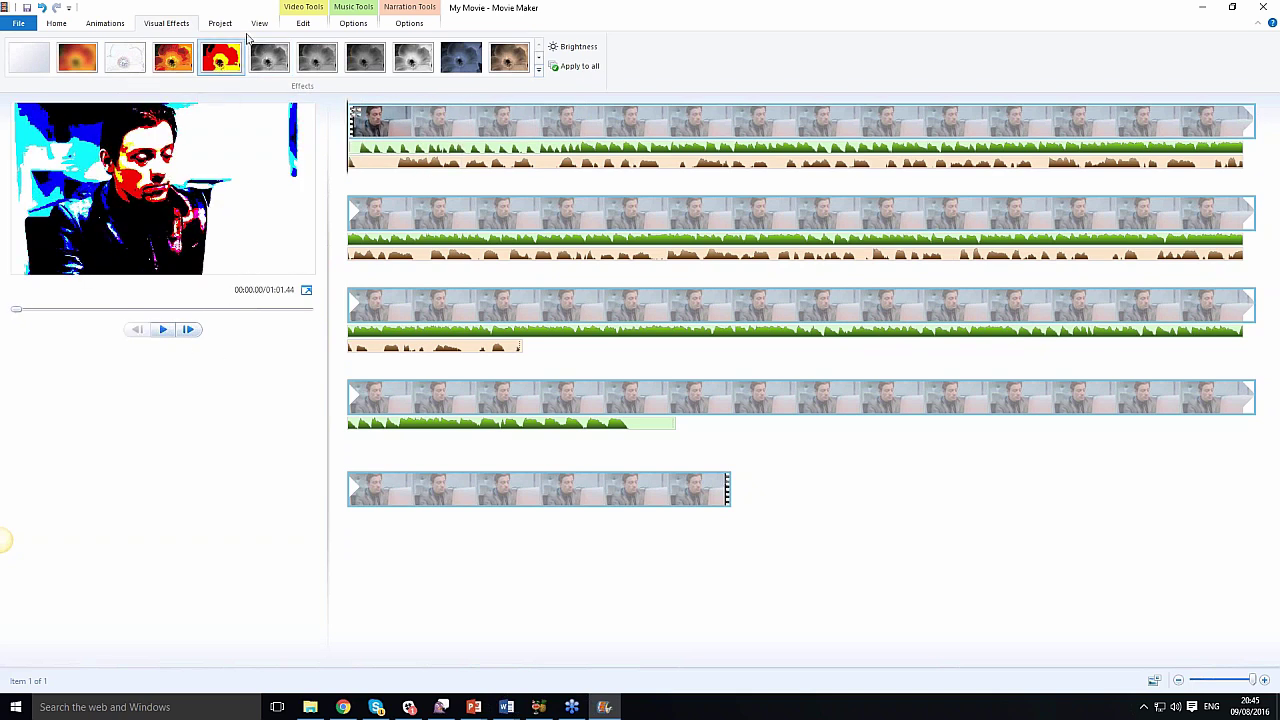
# Add the brick-pattern transition to the start of the video clip.
pyautogui.click(118, 26)
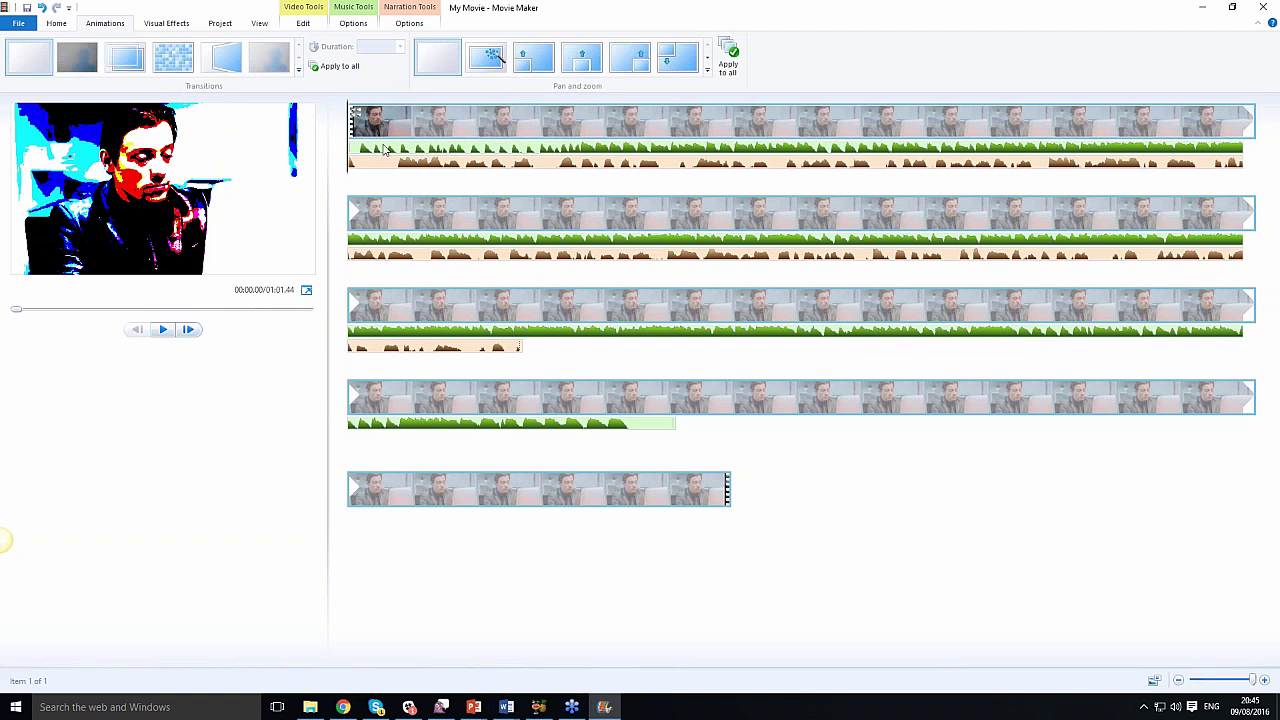
pyautogui.click(180, 60)
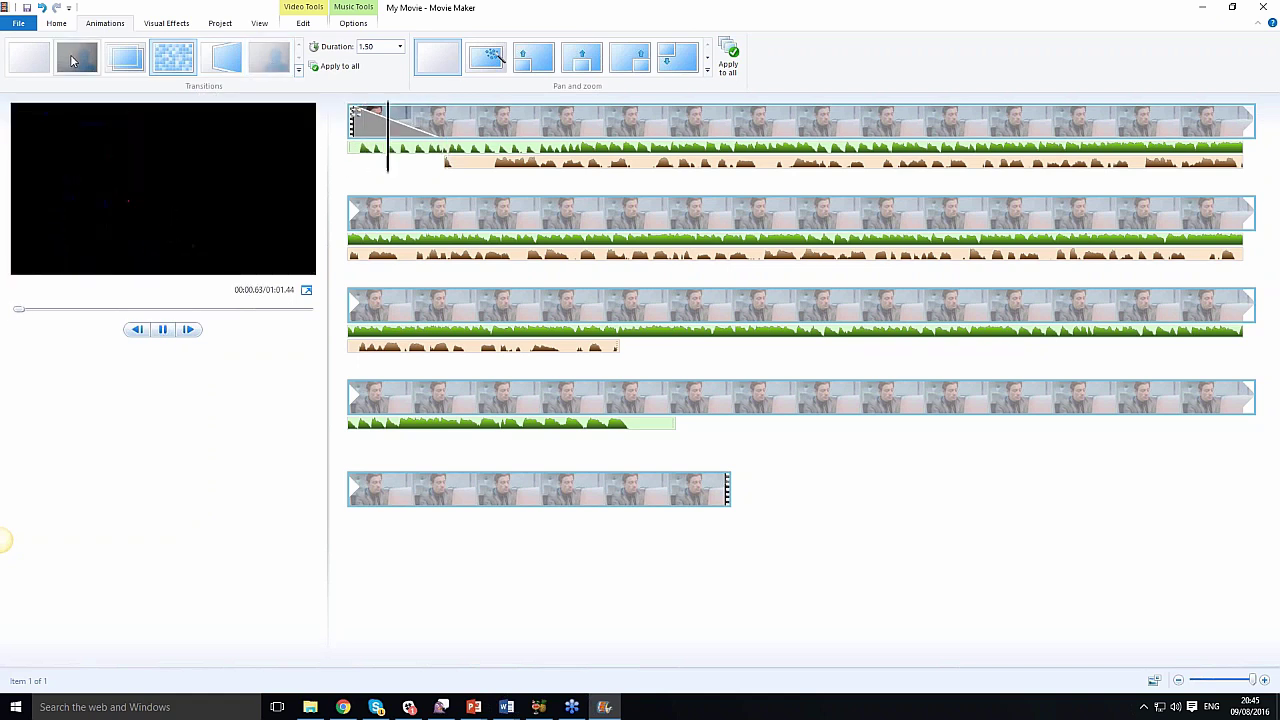
# Look over the visual effects and project audio options, and browse the DropMock Images folder for videos and photos without adding any.
pyautogui.click(175, 27)
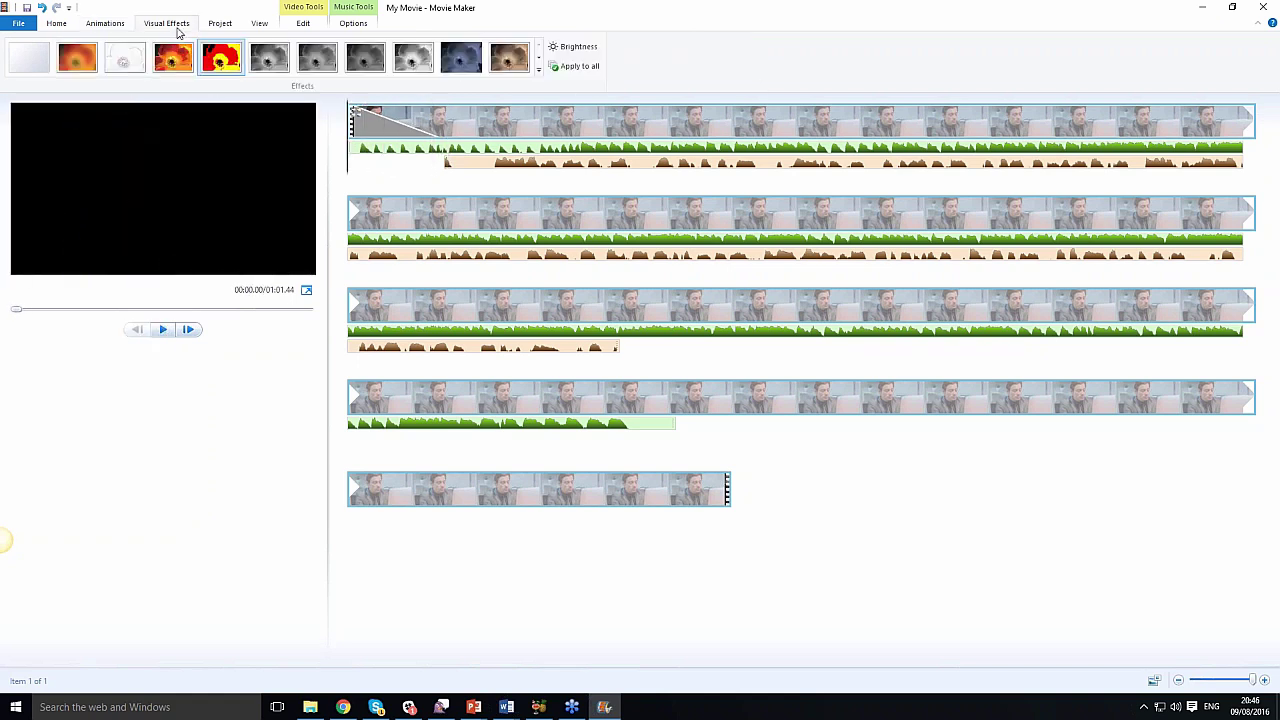
pyautogui.click(220, 26)
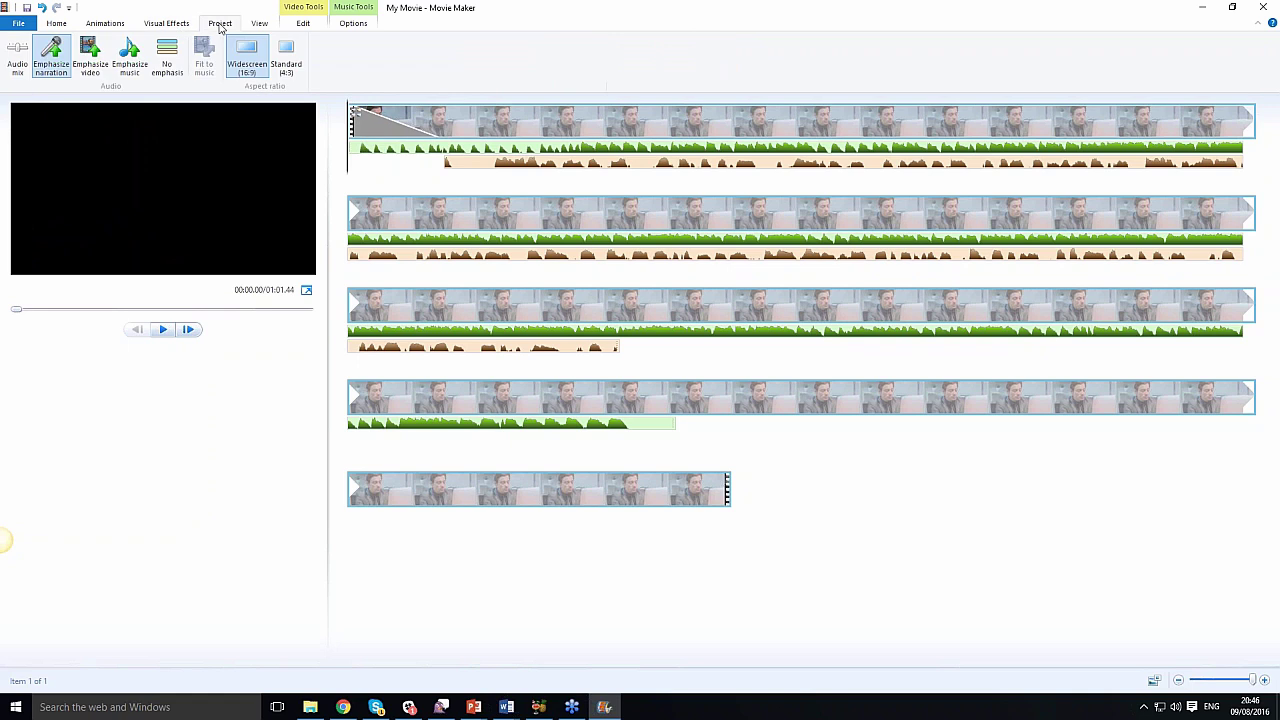
pyautogui.click(60, 25)
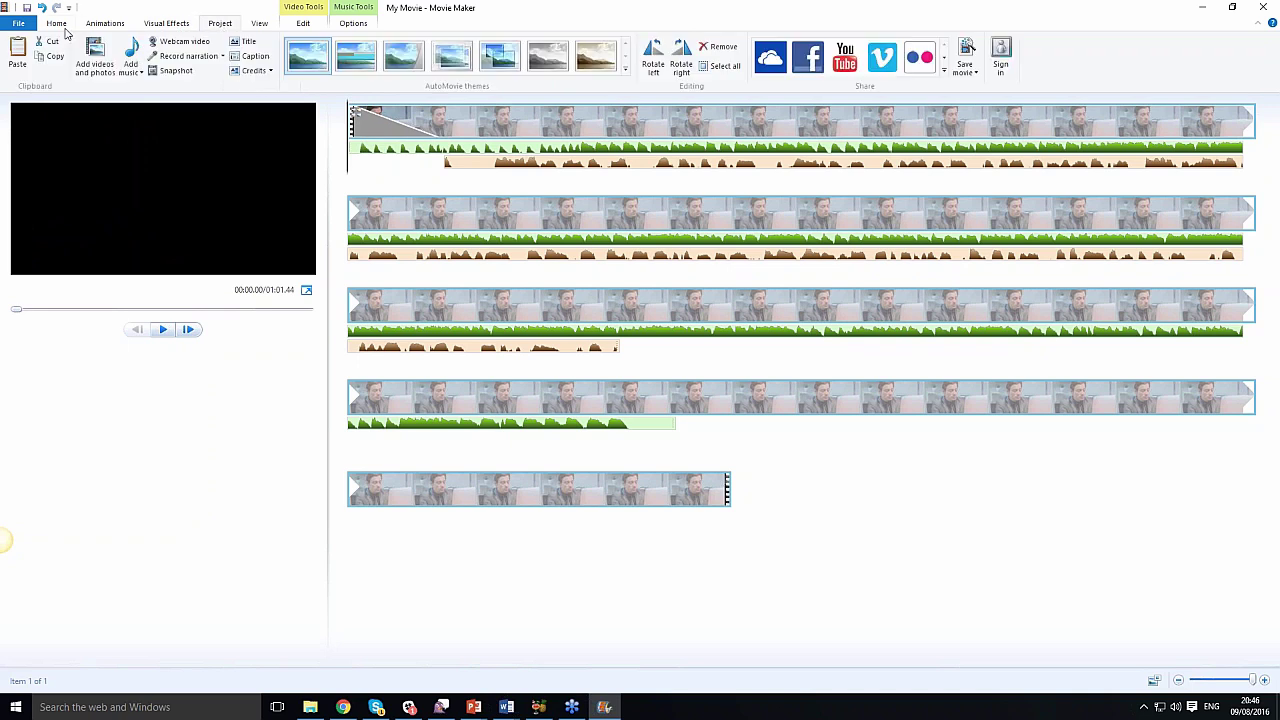
pyautogui.click(102, 70)
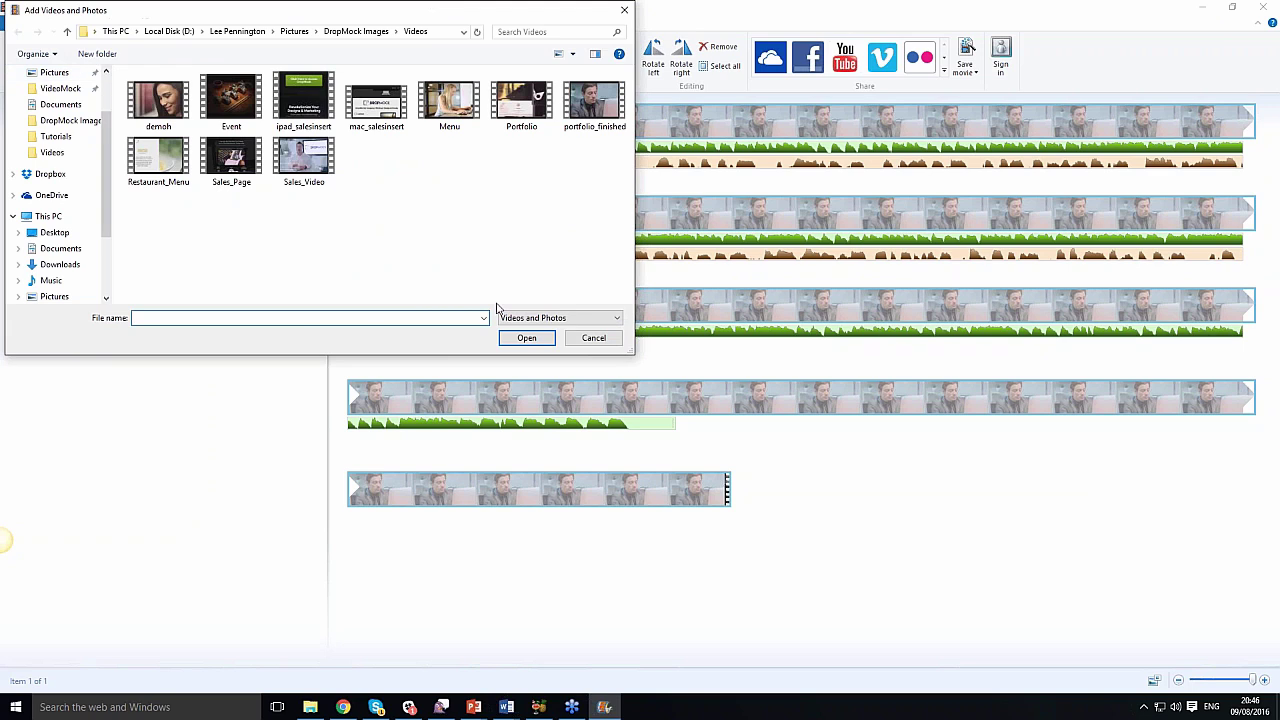
pyautogui.click(67, 31)
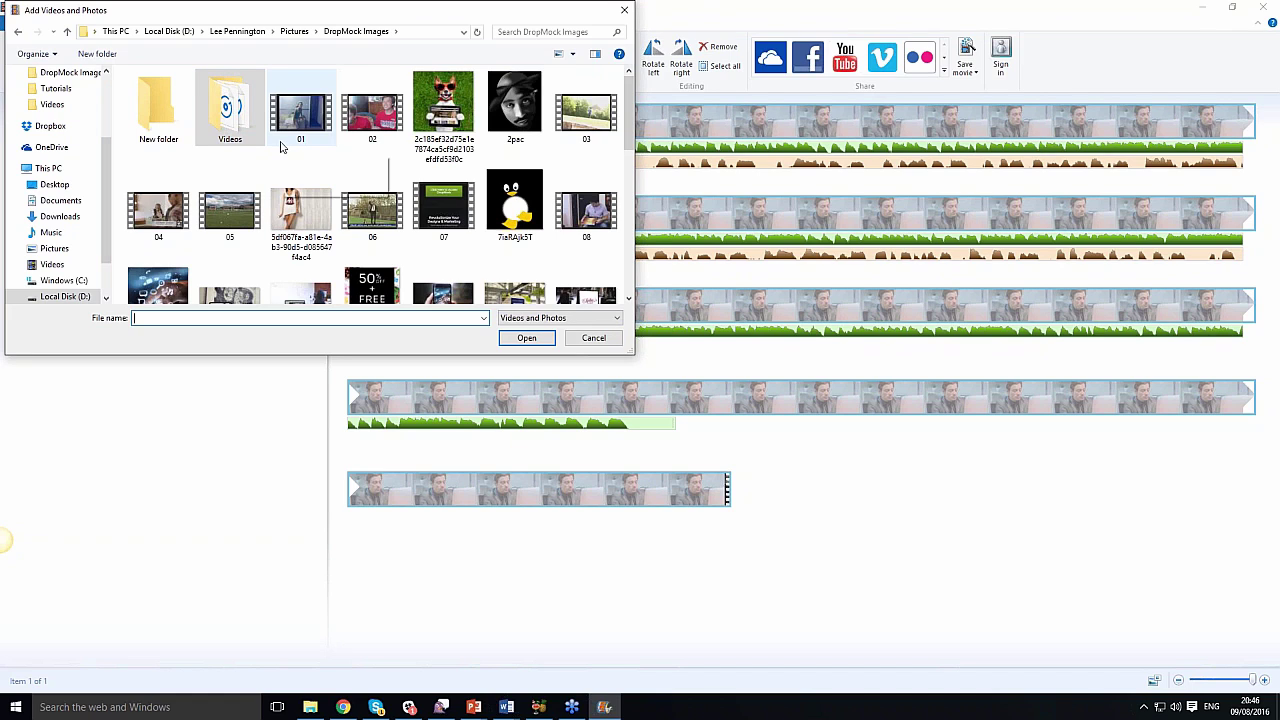
pyautogui.click(594, 339)
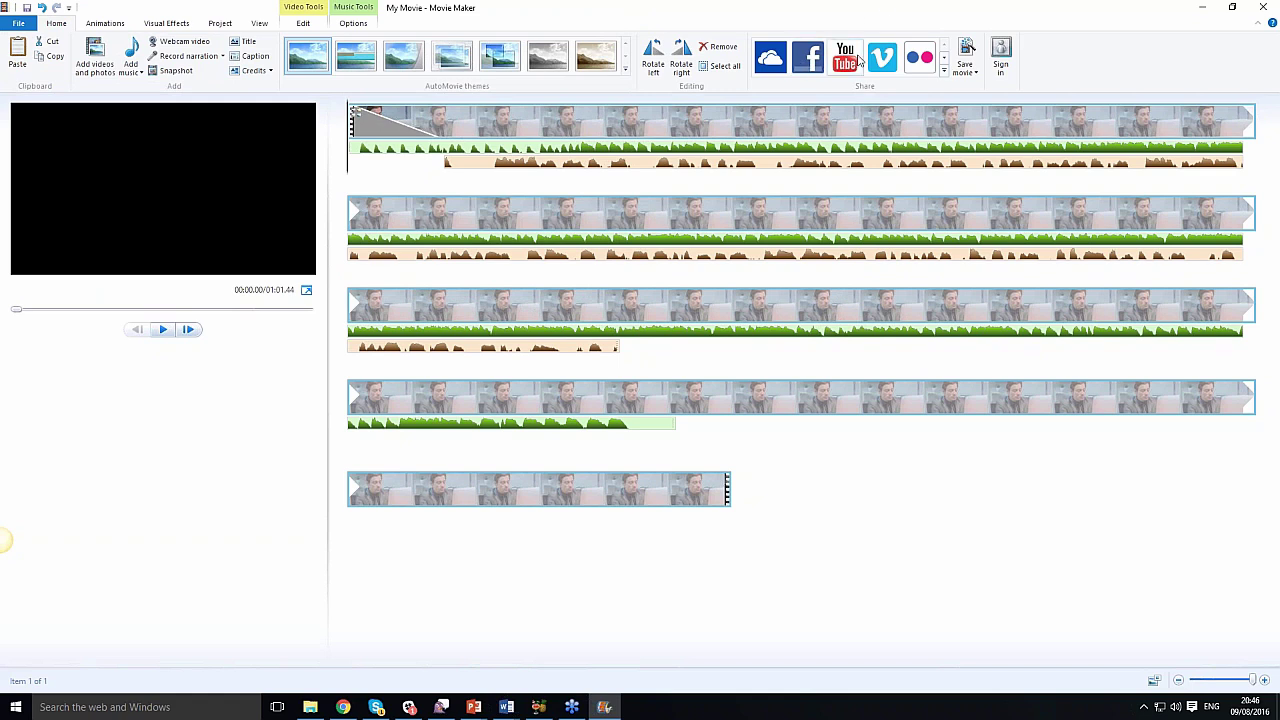
# View the movie resolution choices for publishing to Flickr and dismiss them without publishing.
pyautogui.click(921, 60)
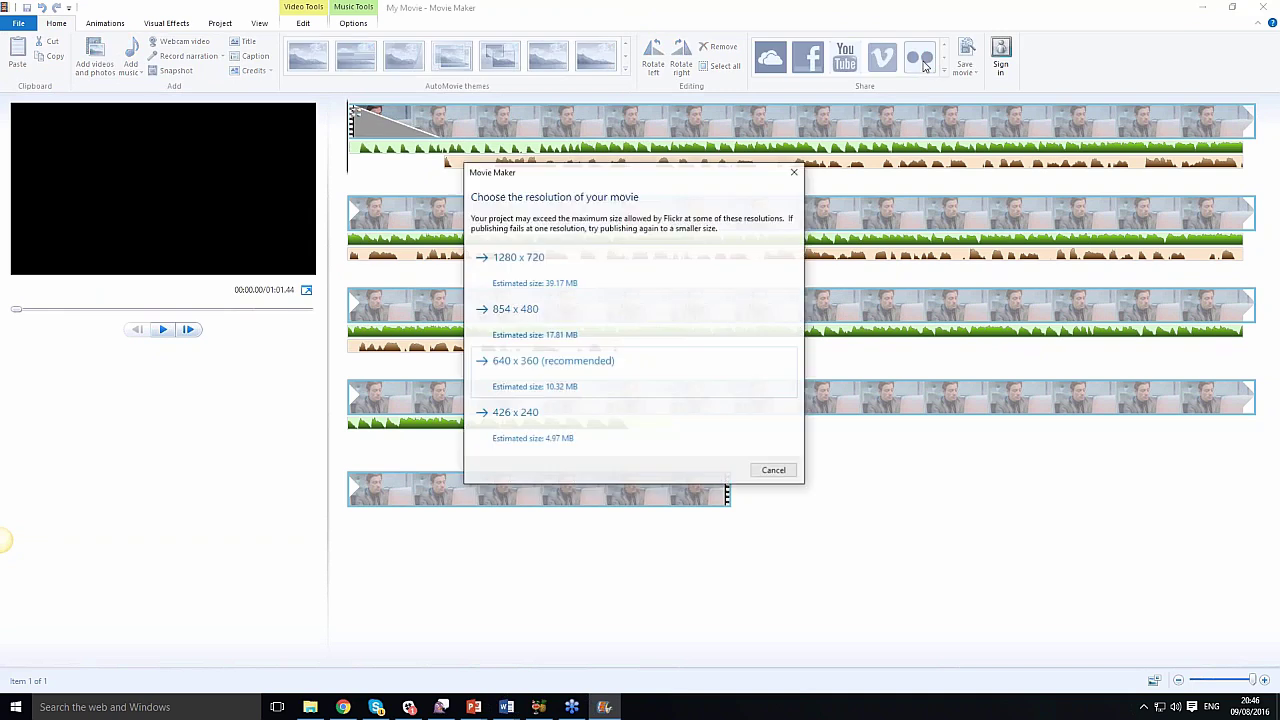
pyautogui.click(794, 171)
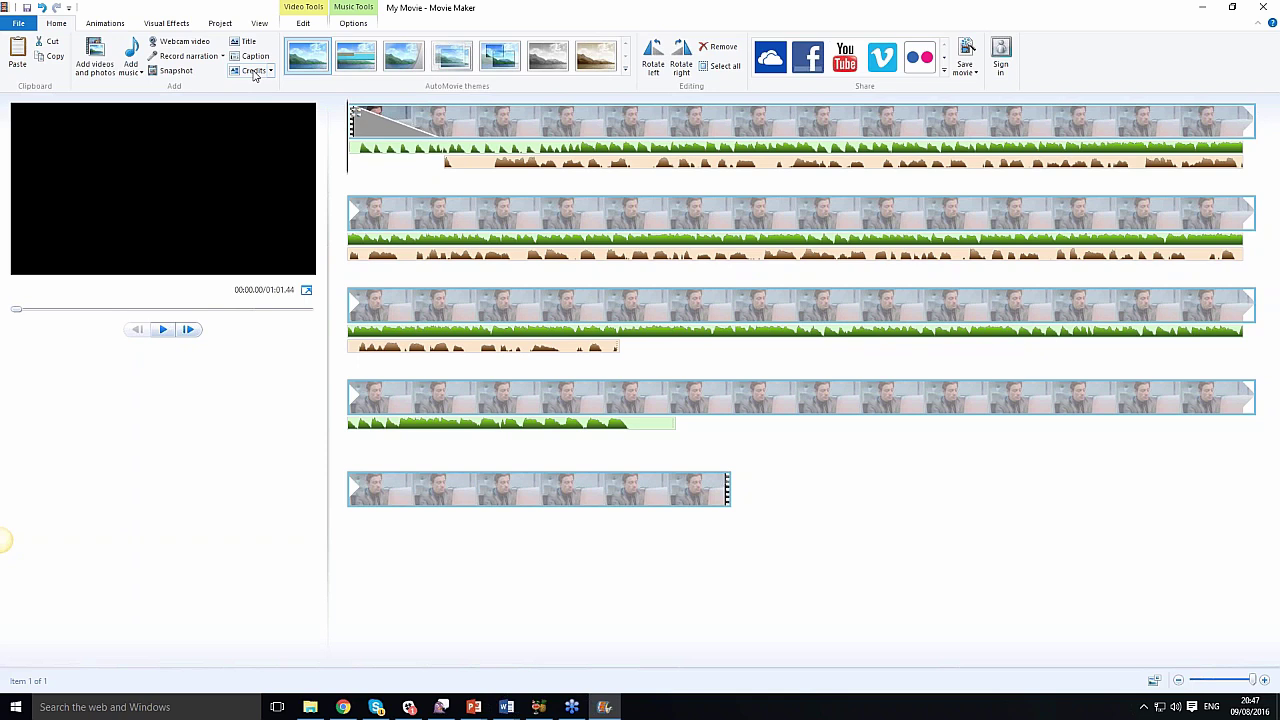
# Leave Movie Maker and bring up the Word document DropMock_FreeSoftwareToUse.
pyautogui.click(571, 707)
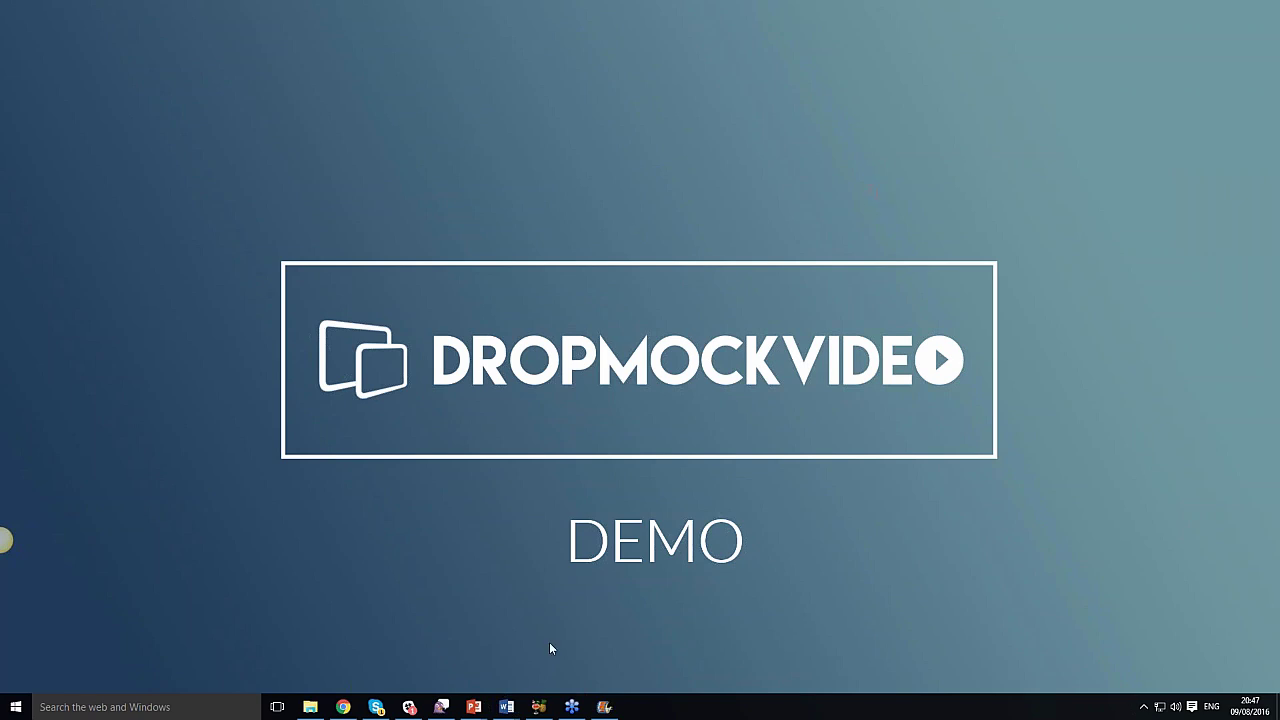
pyautogui.moveTo(510, 710)
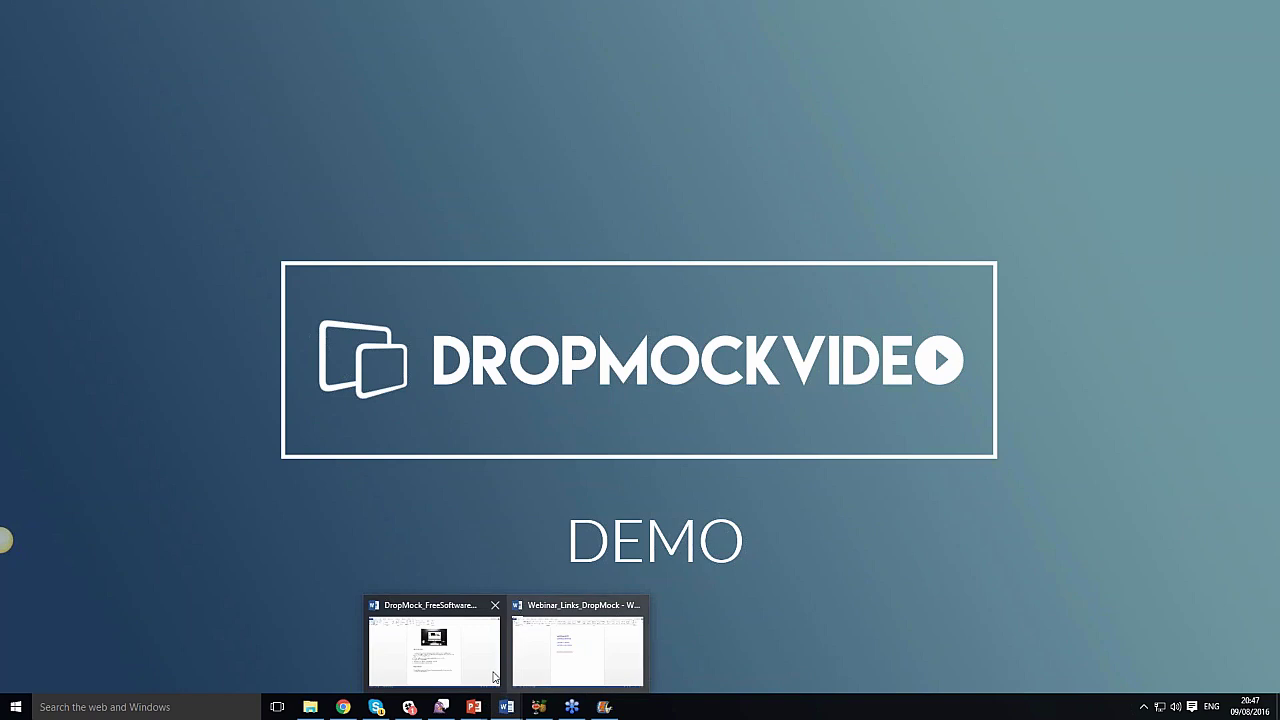
pyautogui.moveTo(476, 663)
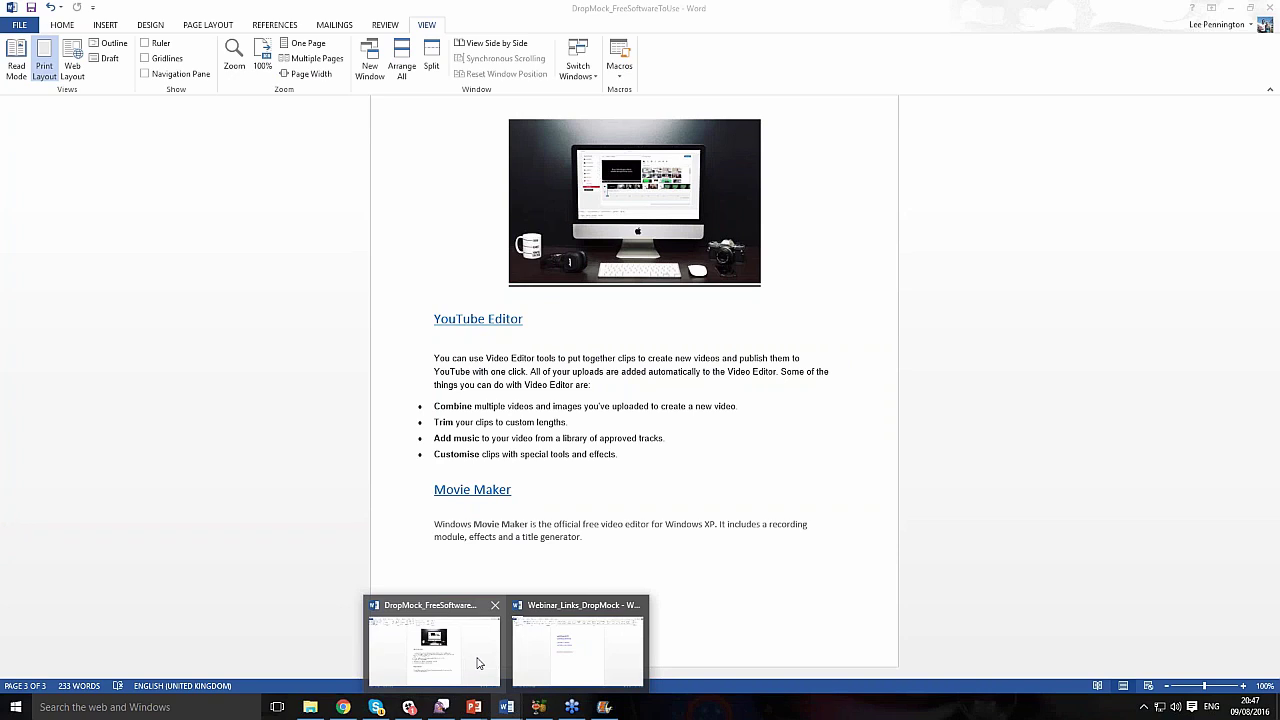